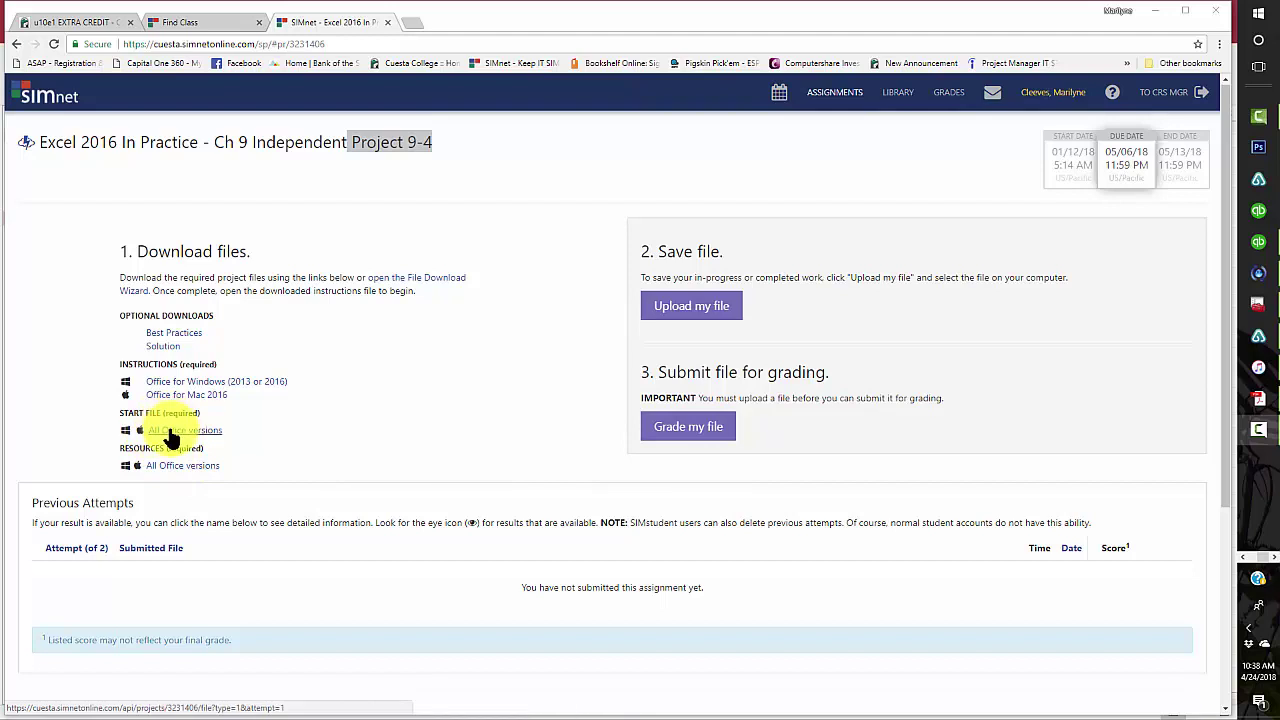
- Download the project's start file and resources file, and open the start workbook with editing enabled
{"action": "left_click", "coordinate": [170, 432]}
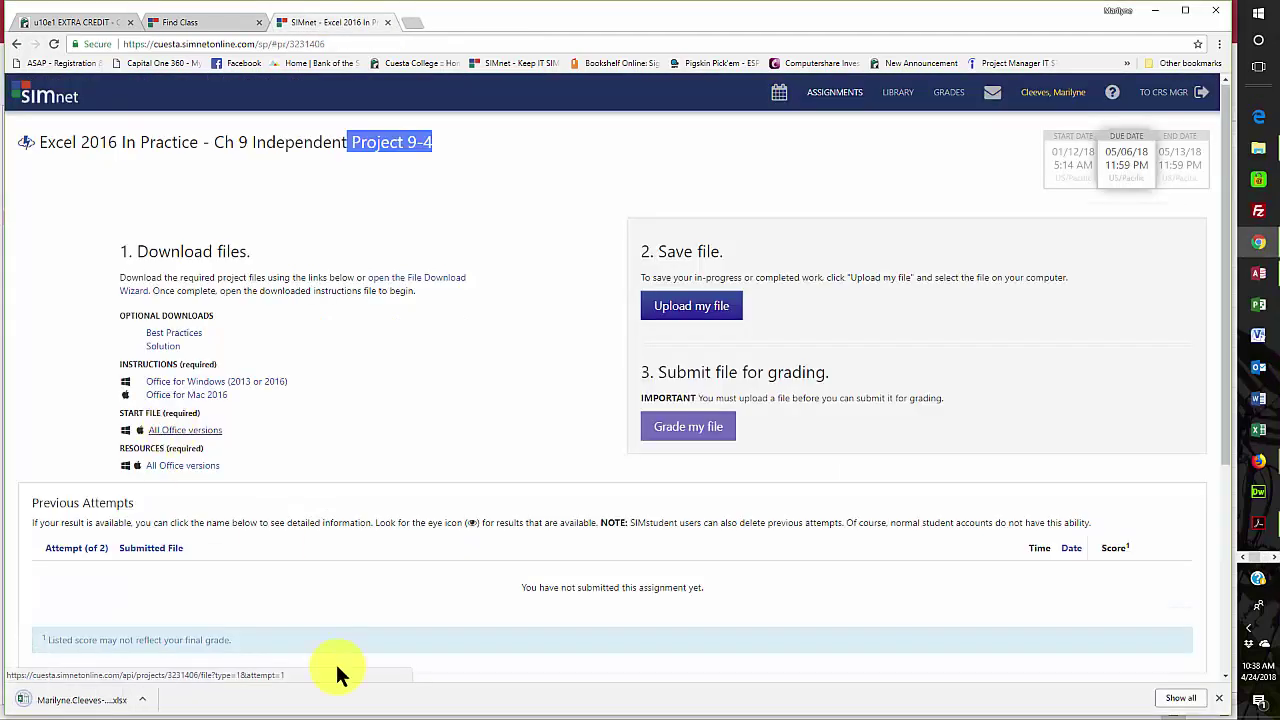
{"action": "left_click", "coordinate": [193, 467]}
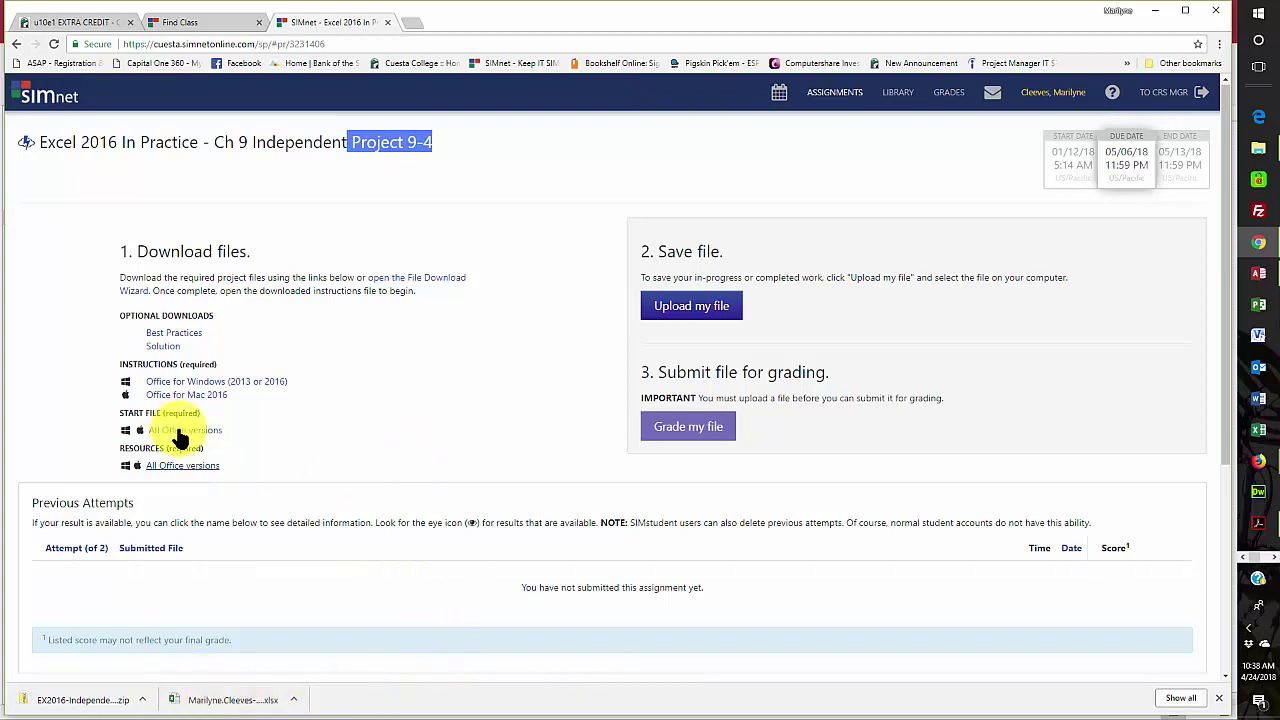
{"action": "left_click", "coordinate": [213, 702]}
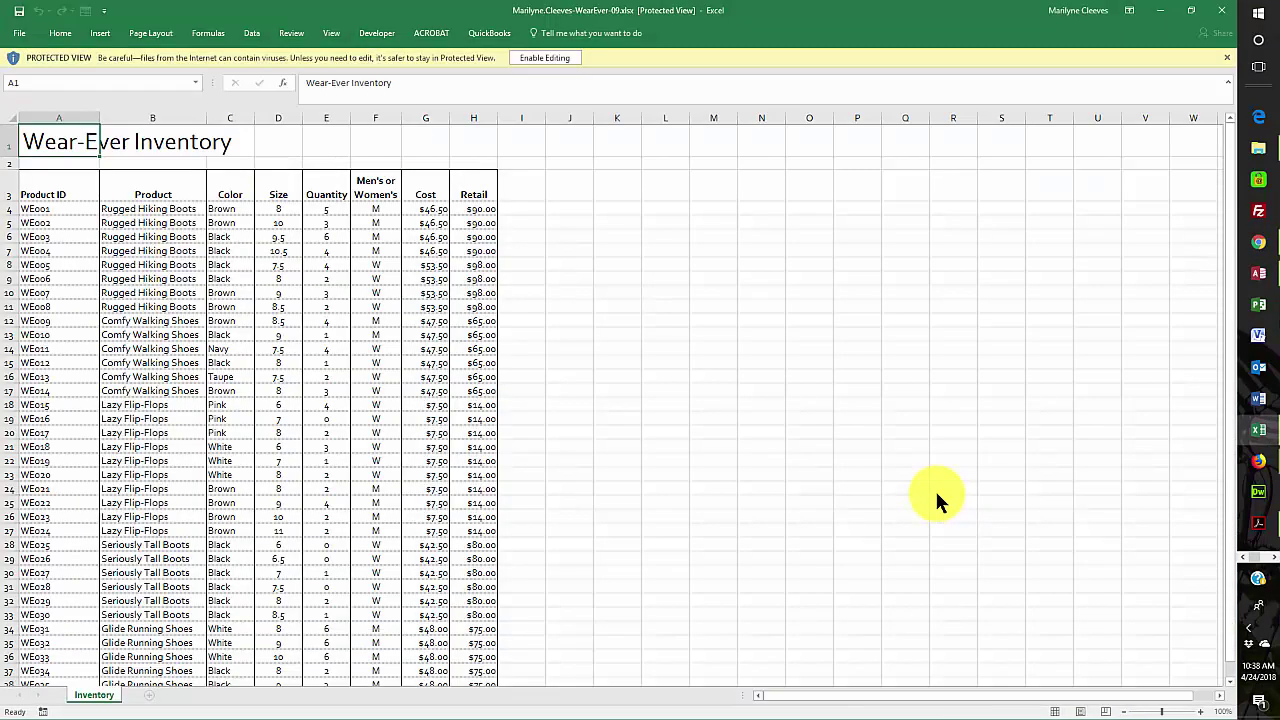
{"action": "left_click", "coordinate": [546, 58]}
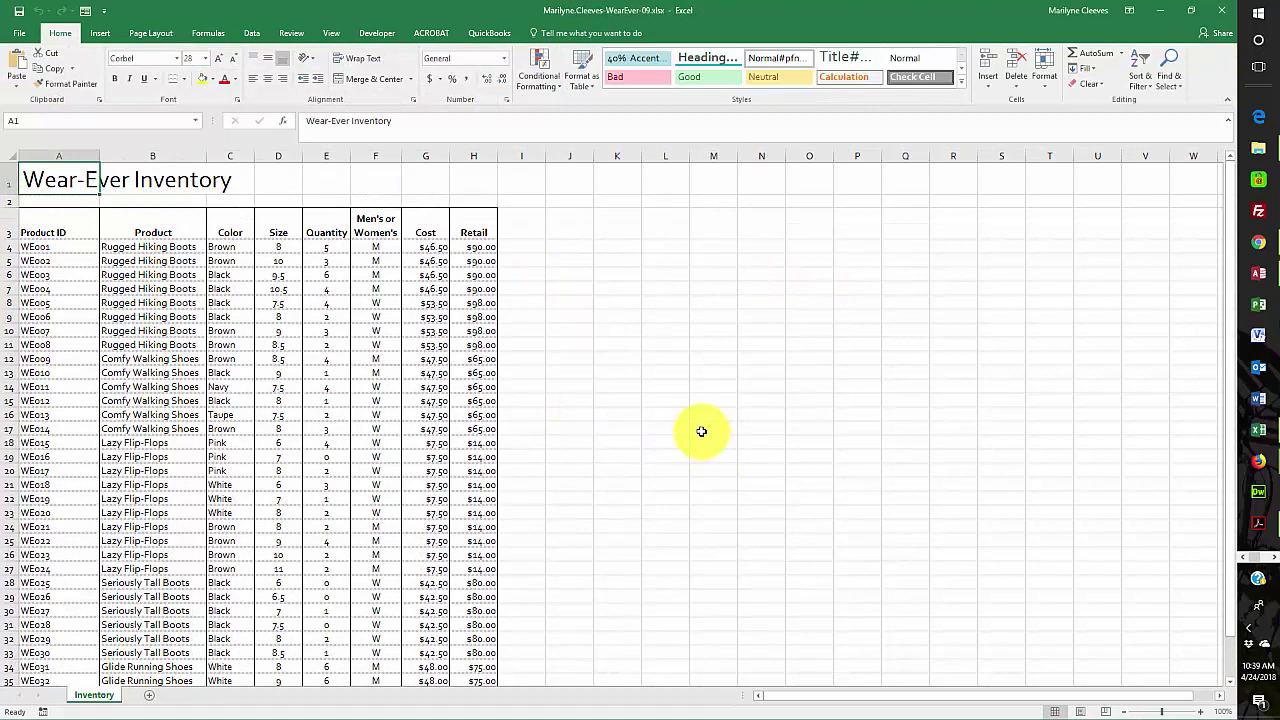
- Open the downloaded resources zip from the browser and begin extracting all its files, browsing for the destination folder
{"action": "left_click", "coordinate": [1158, 14]}
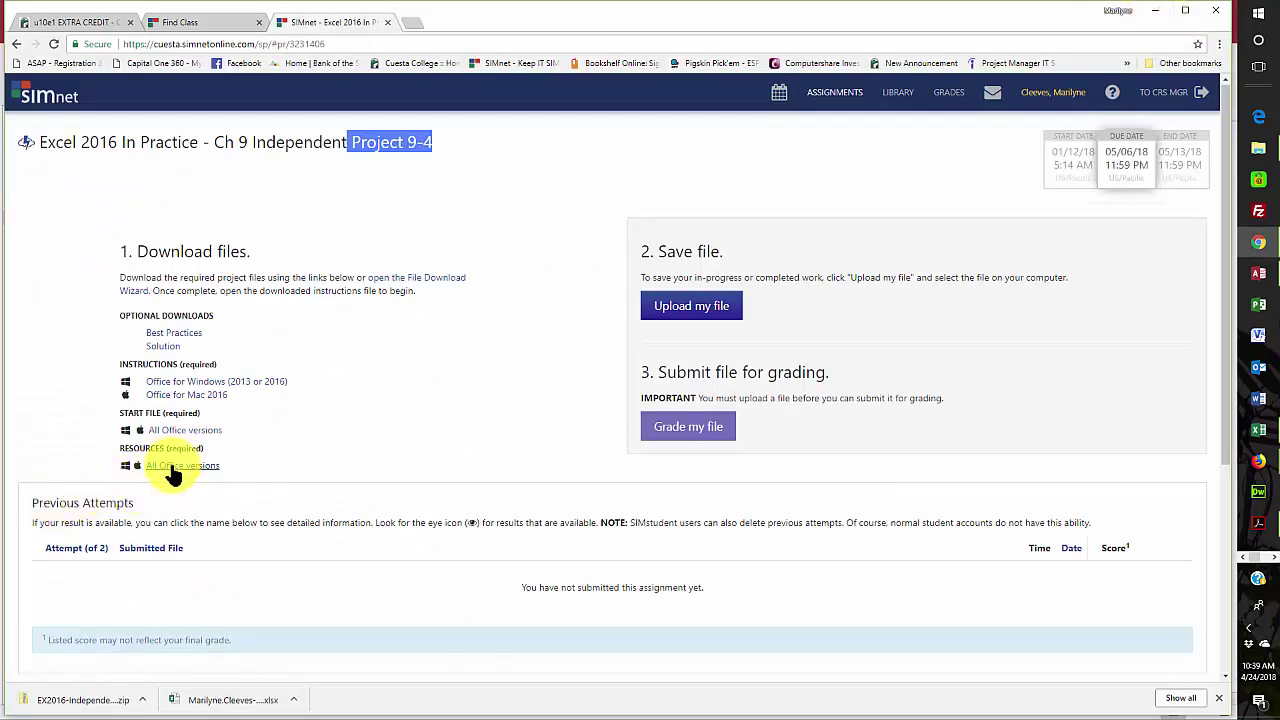
{"action": "left_click", "coordinate": [82, 703]}
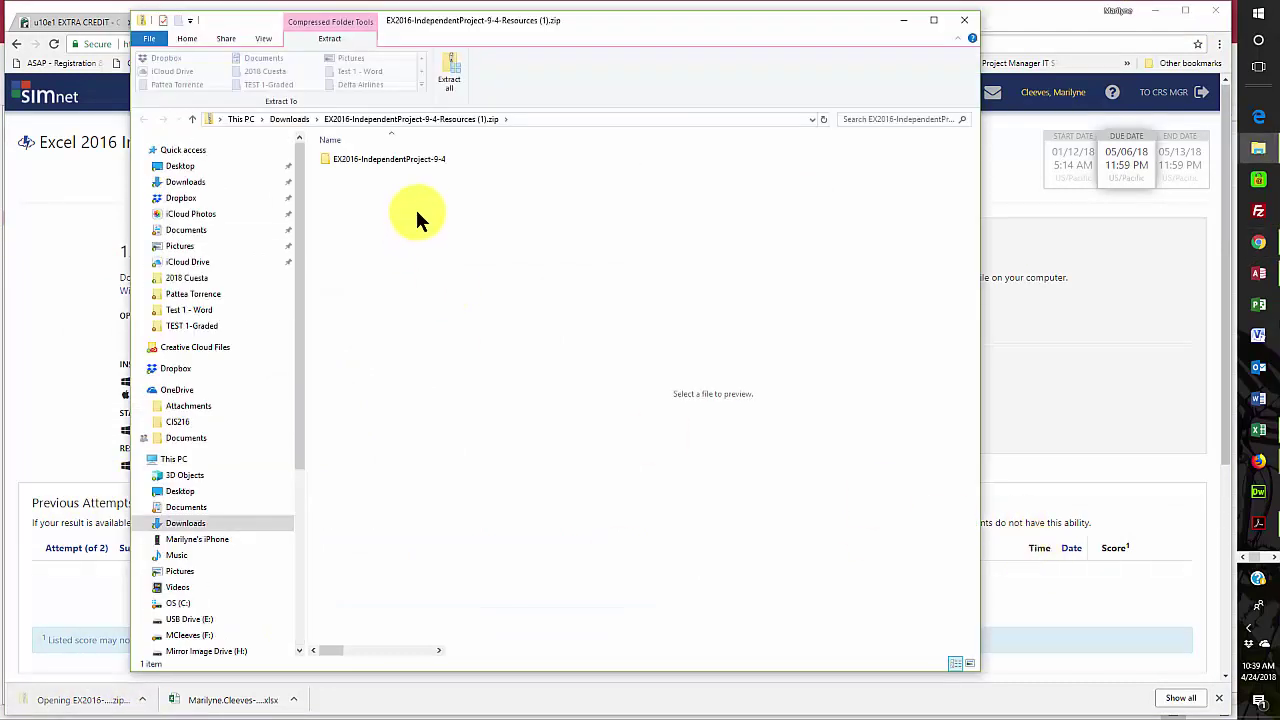
{"action": "left_click", "coordinate": [453, 73]}
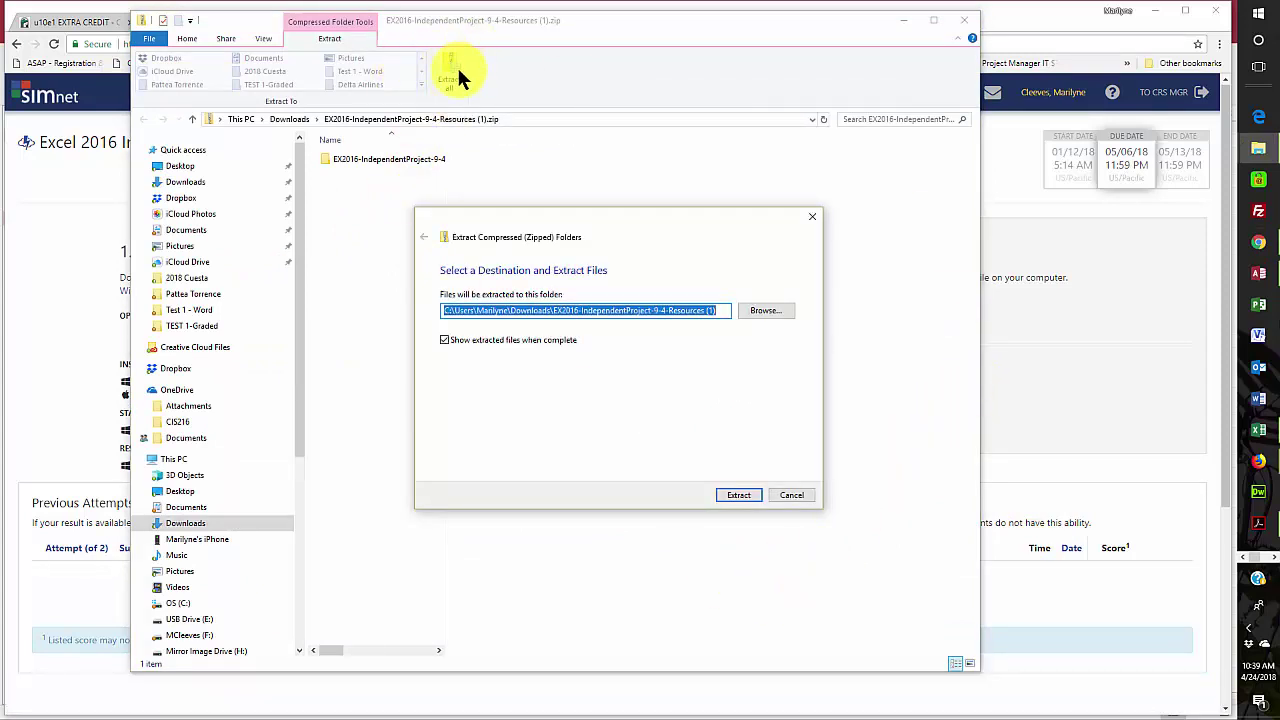
{"action": "left_click", "coordinate": [766, 310]}
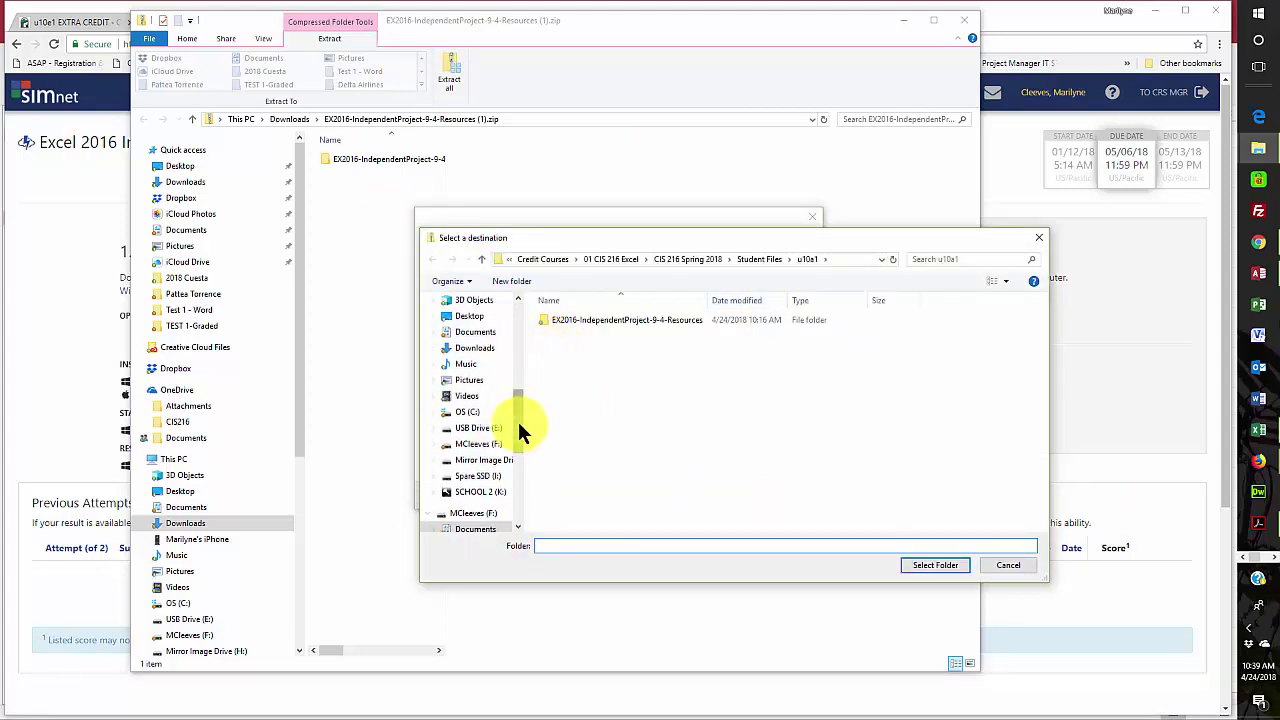
{"action": "left_click_drag", "start_coordinate": [518, 421], "coordinate": [520, 470]}
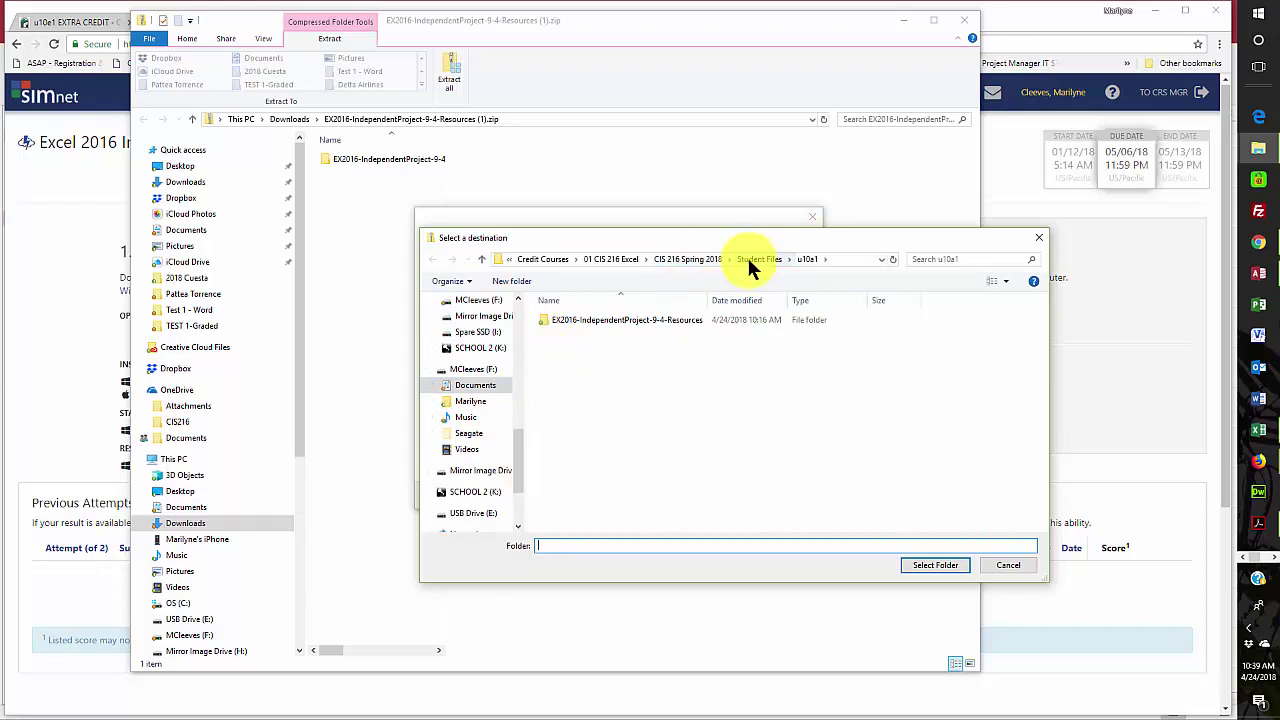
- Delete the old EX2016-IndependentProject-9-4-Resources folder in u10a1 and extract the zip to a folder of that name there
{"action": "left_click", "coordinate": [574, 320]}
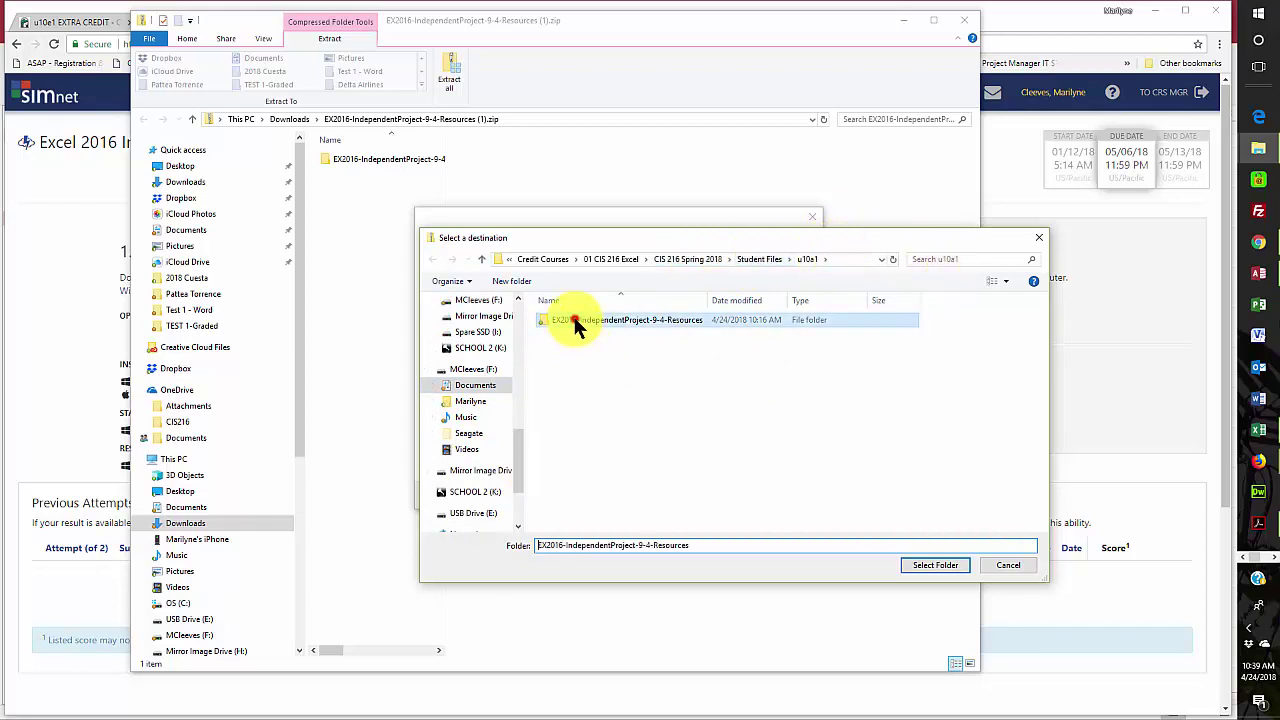
{"action": "right_click", "coordinate": [576, 318]}
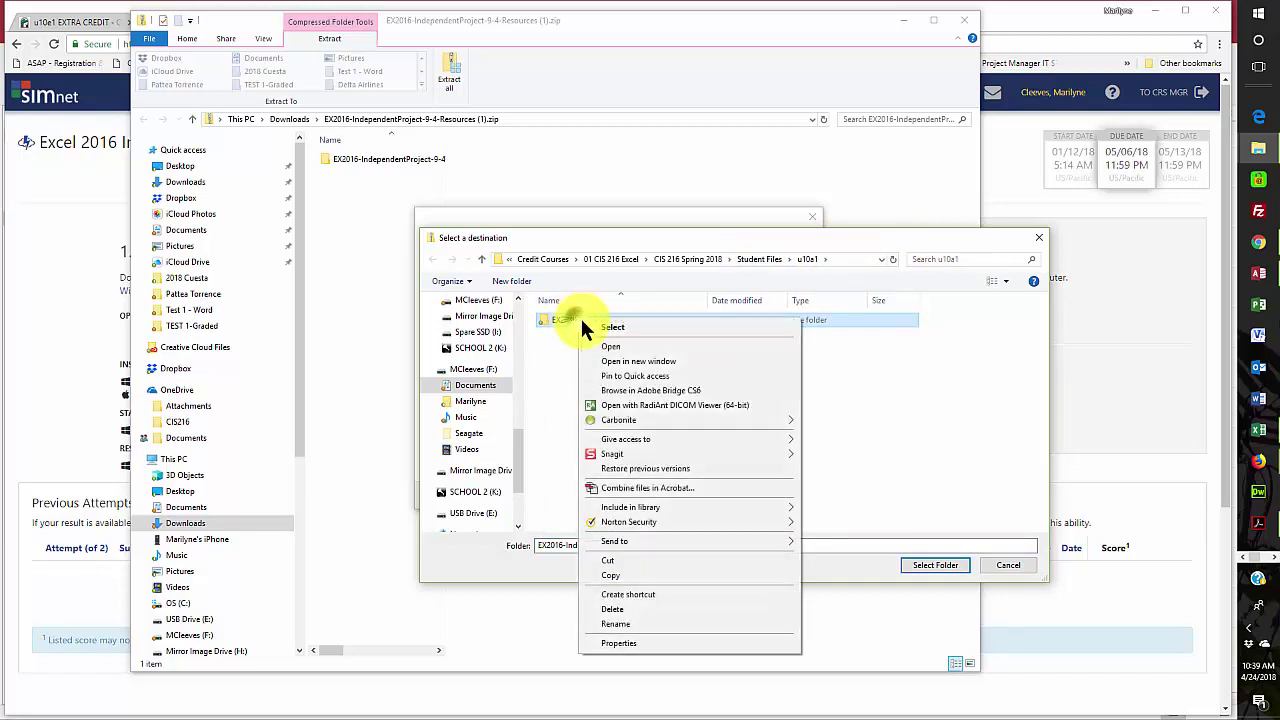
{"action": "left_click", "coordinate": [614, 609]}
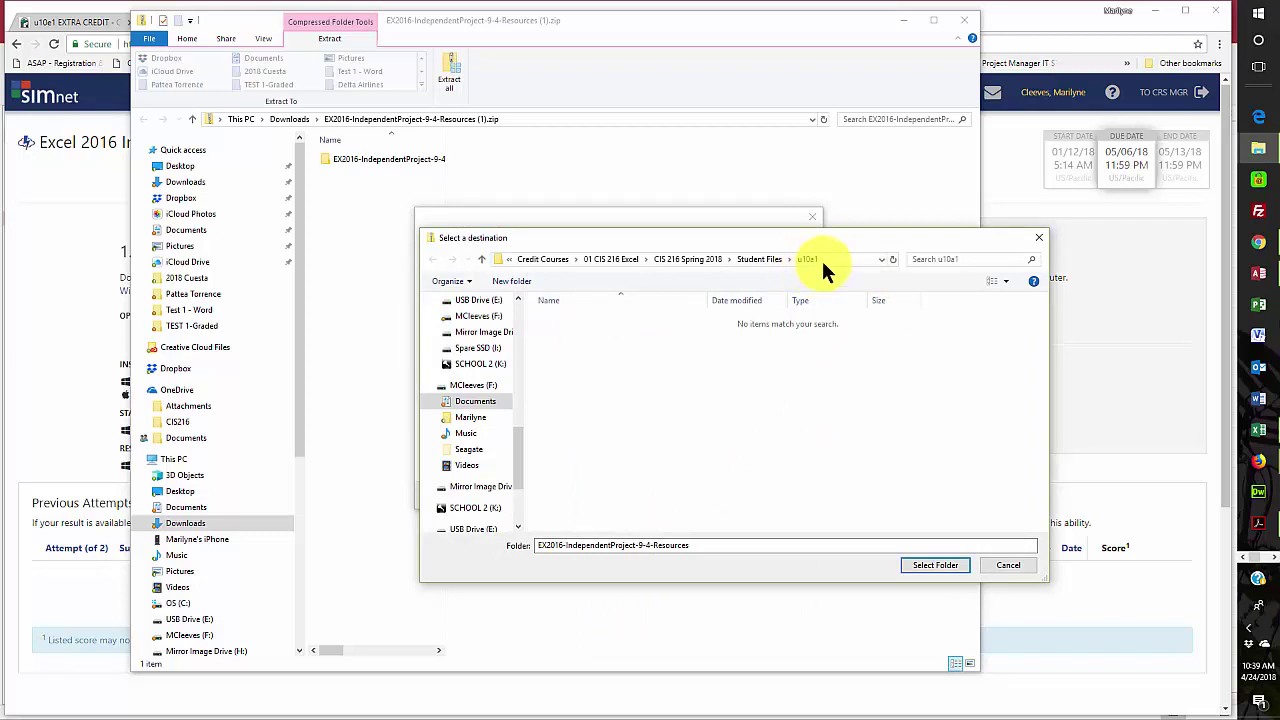
{"action": "left_click", "coordinate": [928, 562]}
{"action": "left_click", "coordinate": [738, 495]}
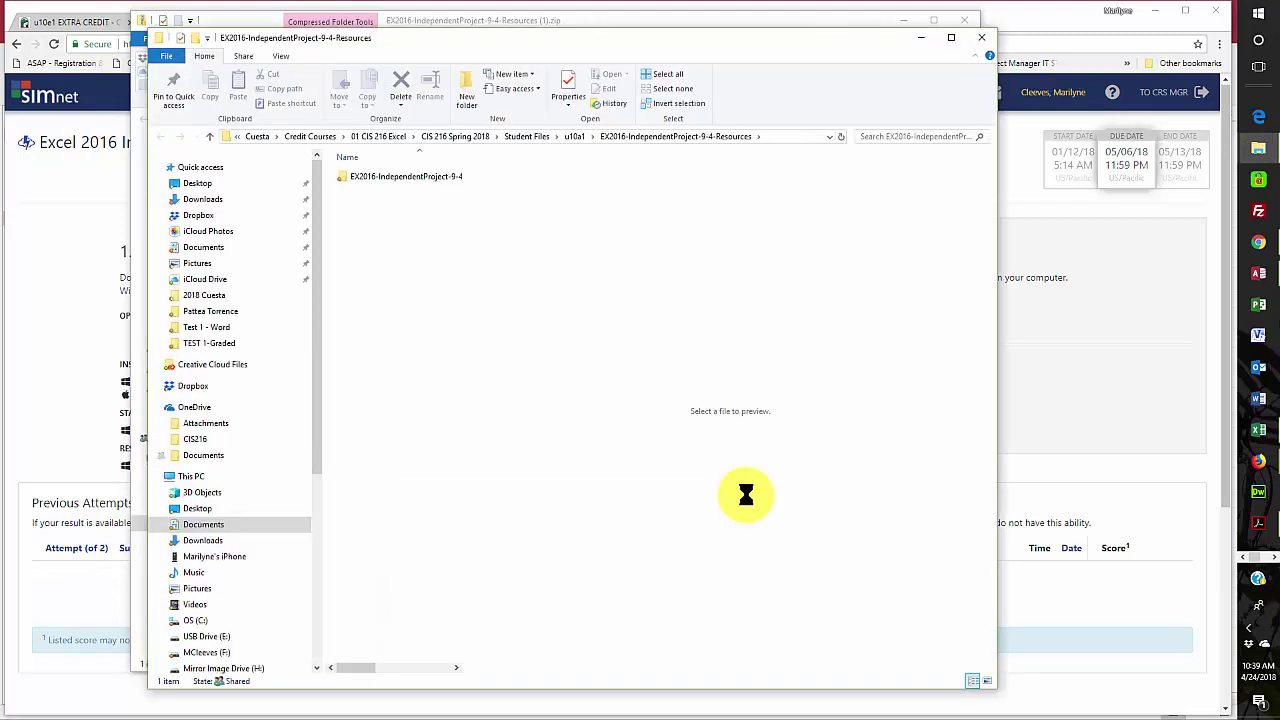
- Inspect the contents of the extracted resources folder and the u10a1 folder with full file names, and close both folder windows
{"action": "left_click", "coordinate": [438, 180]}
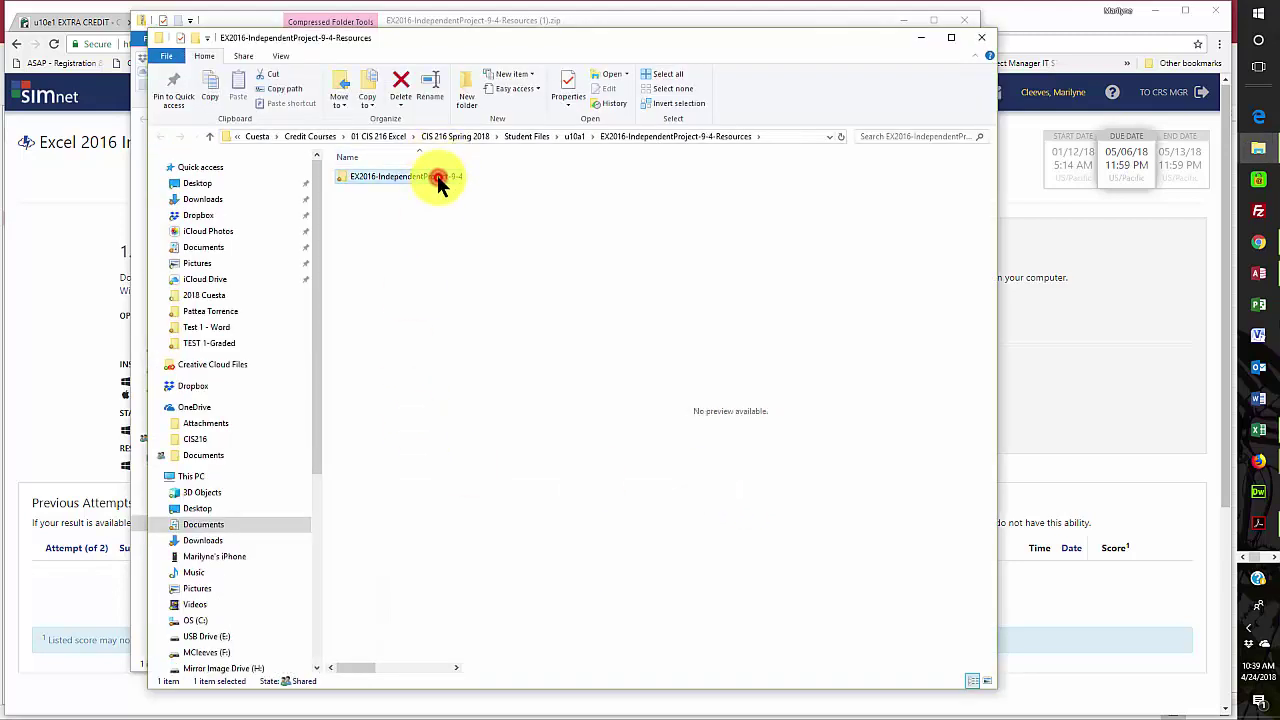
{"action": "double_click", "coordinate": [362, 177]}
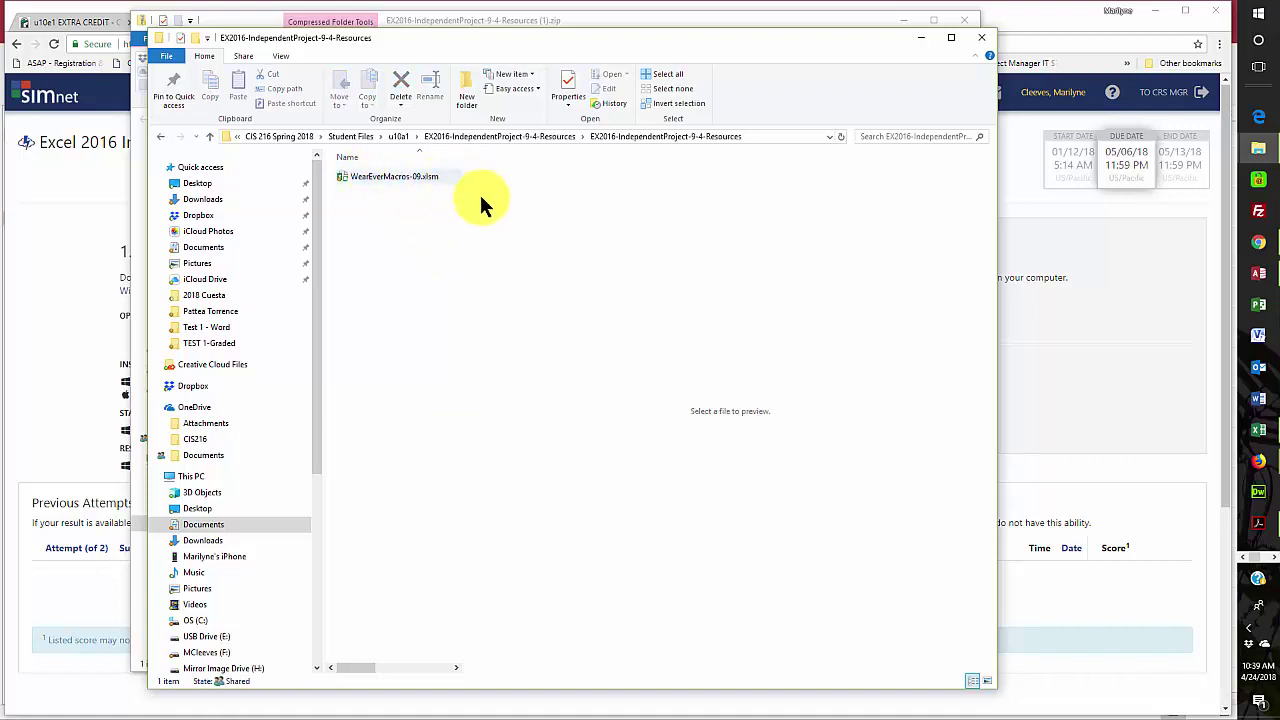
{"action": "left_click", "coordinate": [541, 138]}
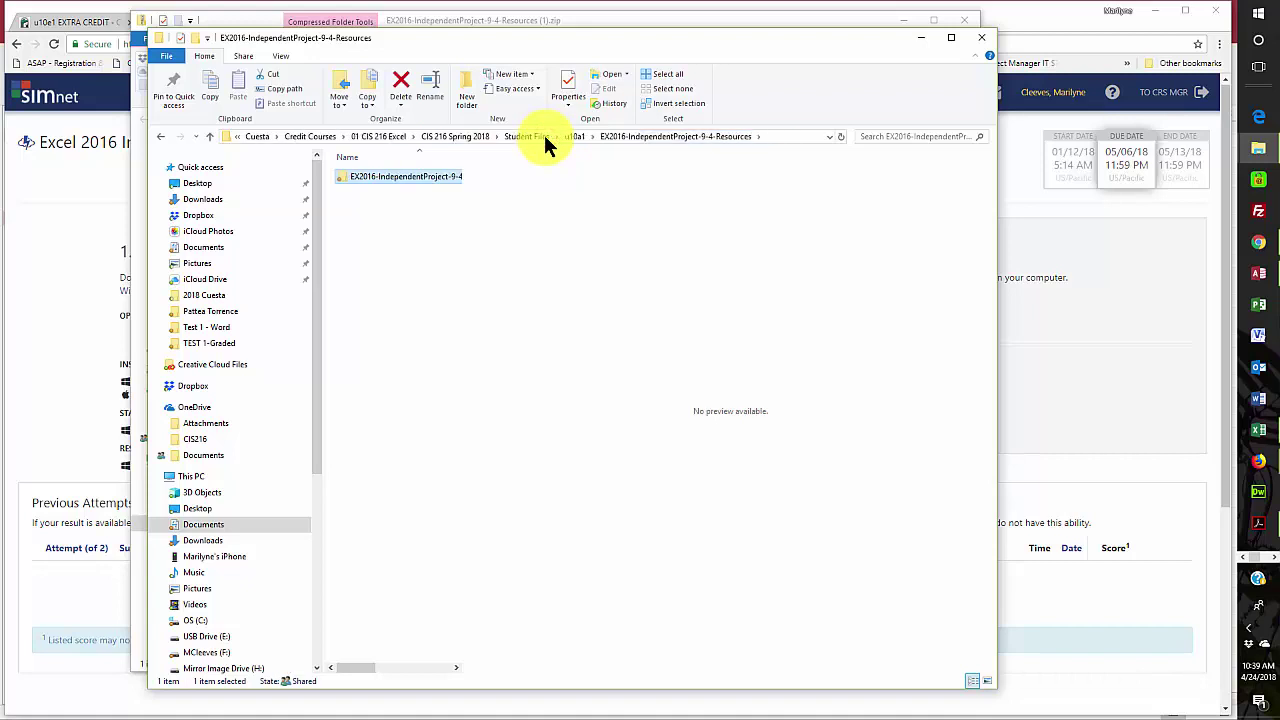
{"action": "left_click", "coordinate": [576, 137]}
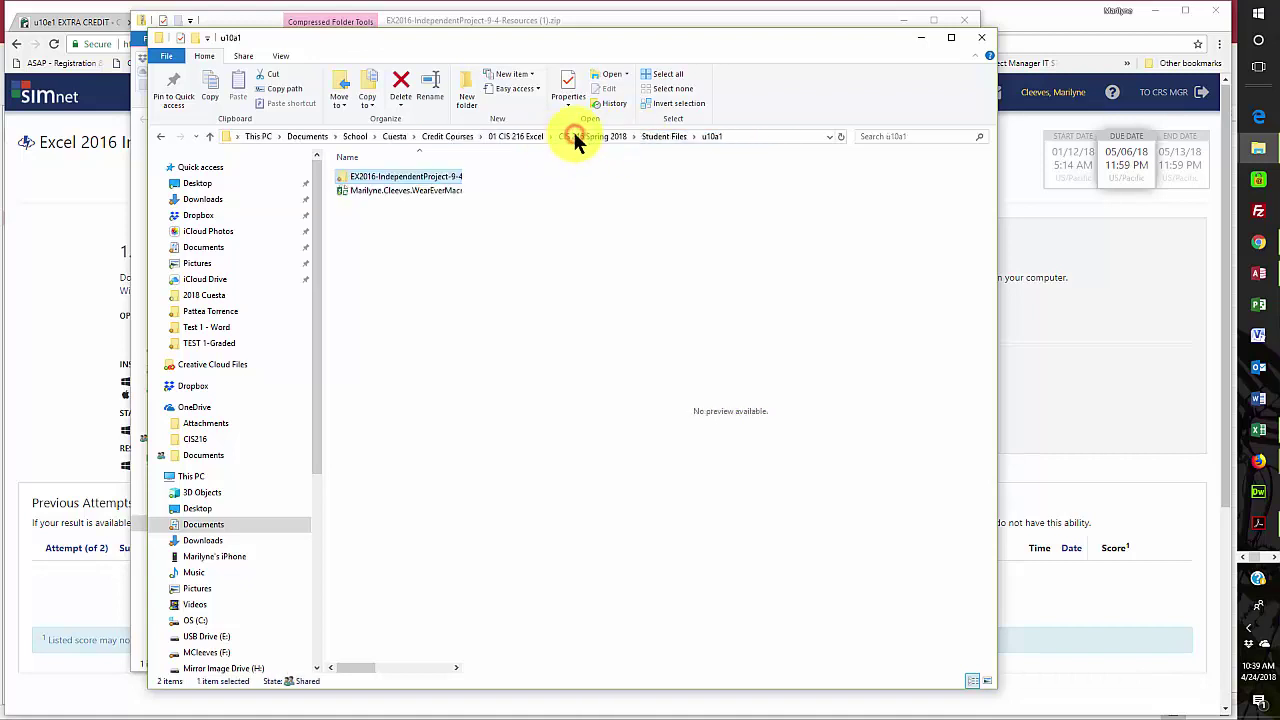
{"action": "left_click_drag", "start_coordinate": [465, 220], "coordinate": [734, 203]}
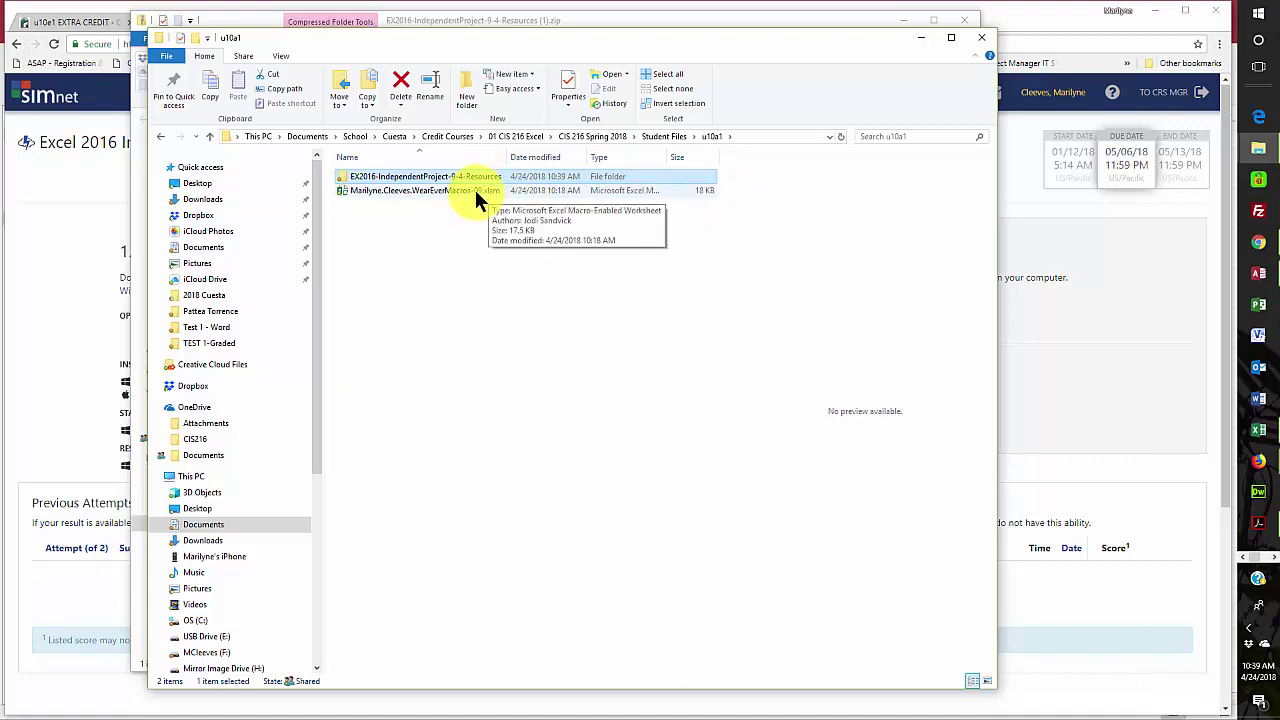
{"action": "left_click", "coordinate": [984, 42]}
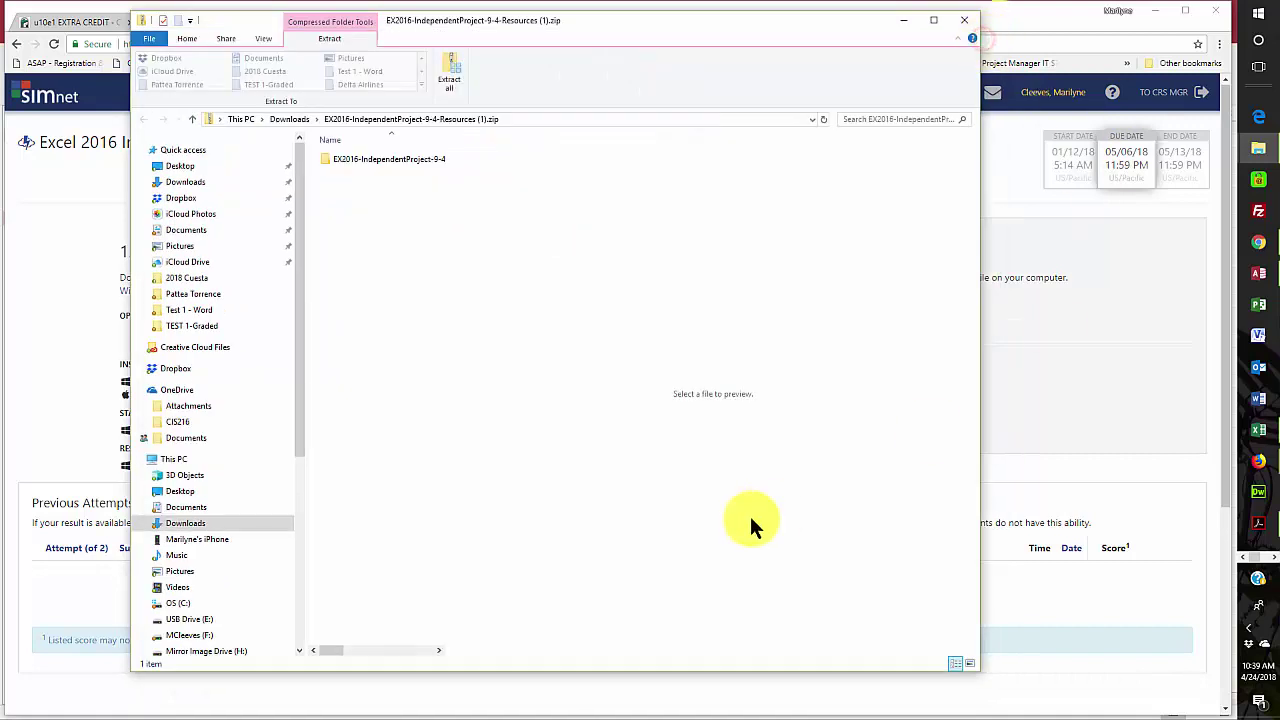
{"action": "left_click", "coordinate": [966, 22]}
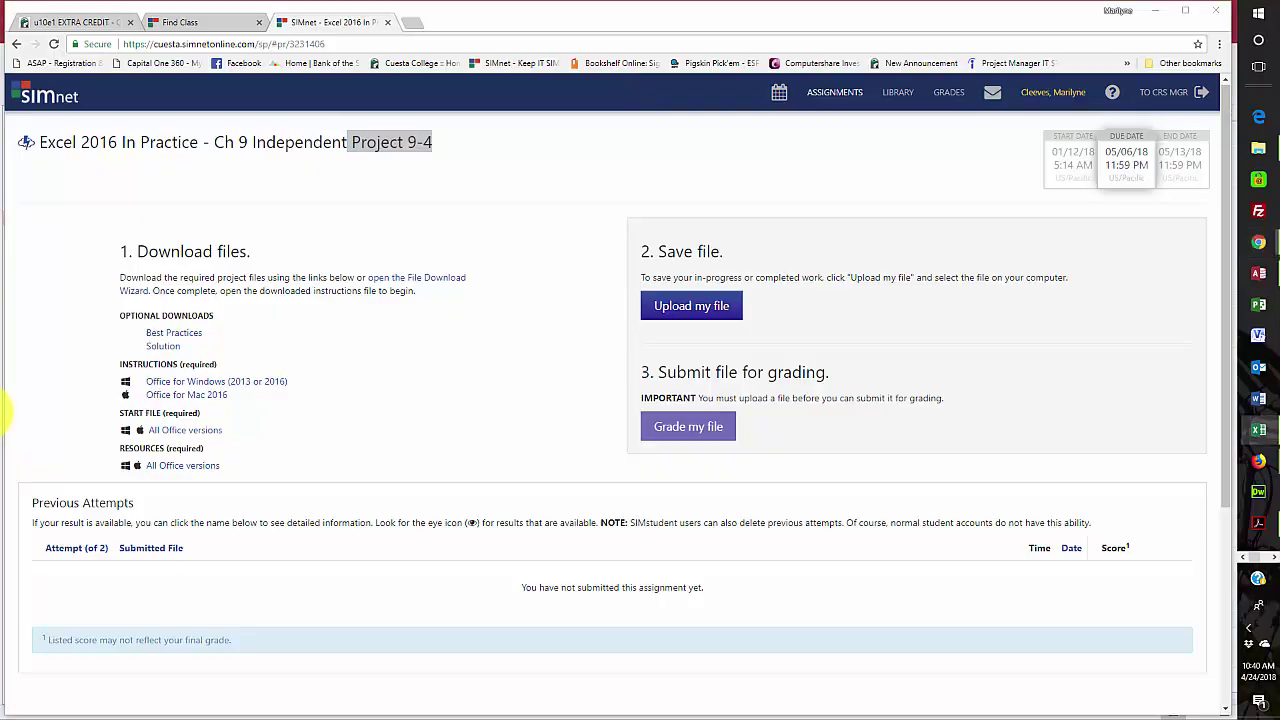
- Switch to Excel and check that macro security enables all macros and trusts access to the VBA project object model
{"action": "key", "text": "alt+Tab"}
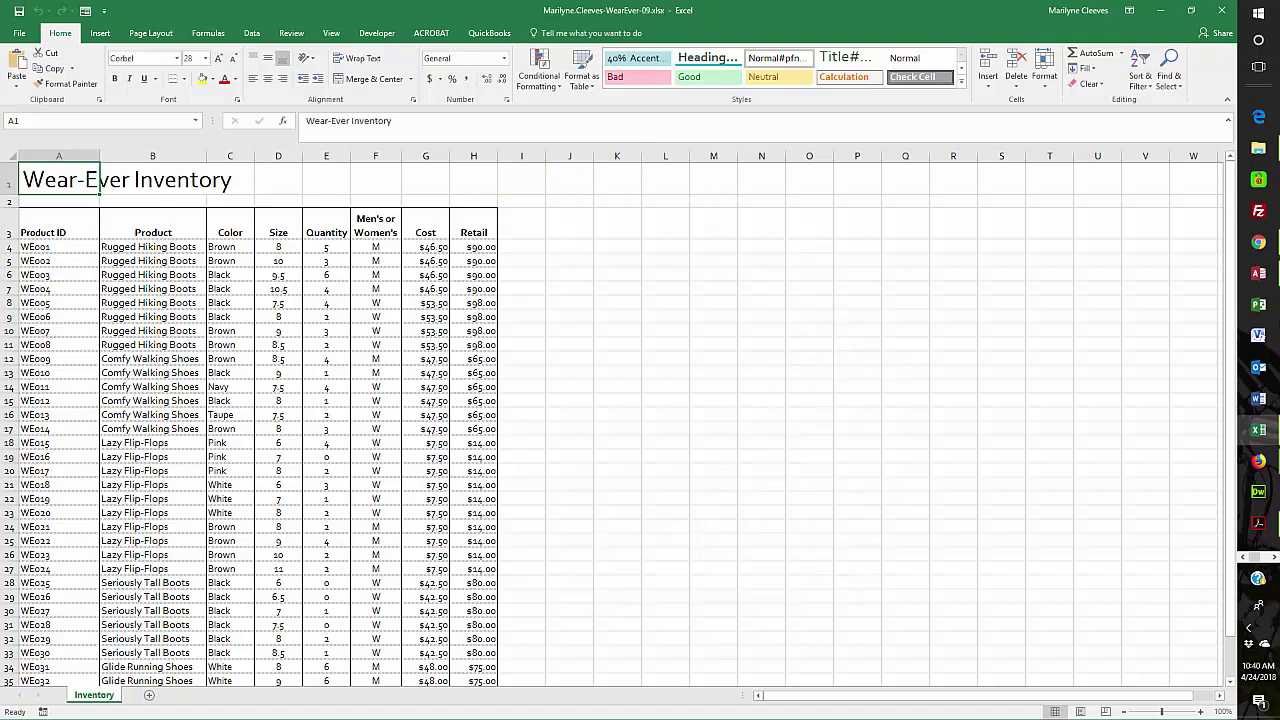
{"action": "key", "text": "alt+Tab"}
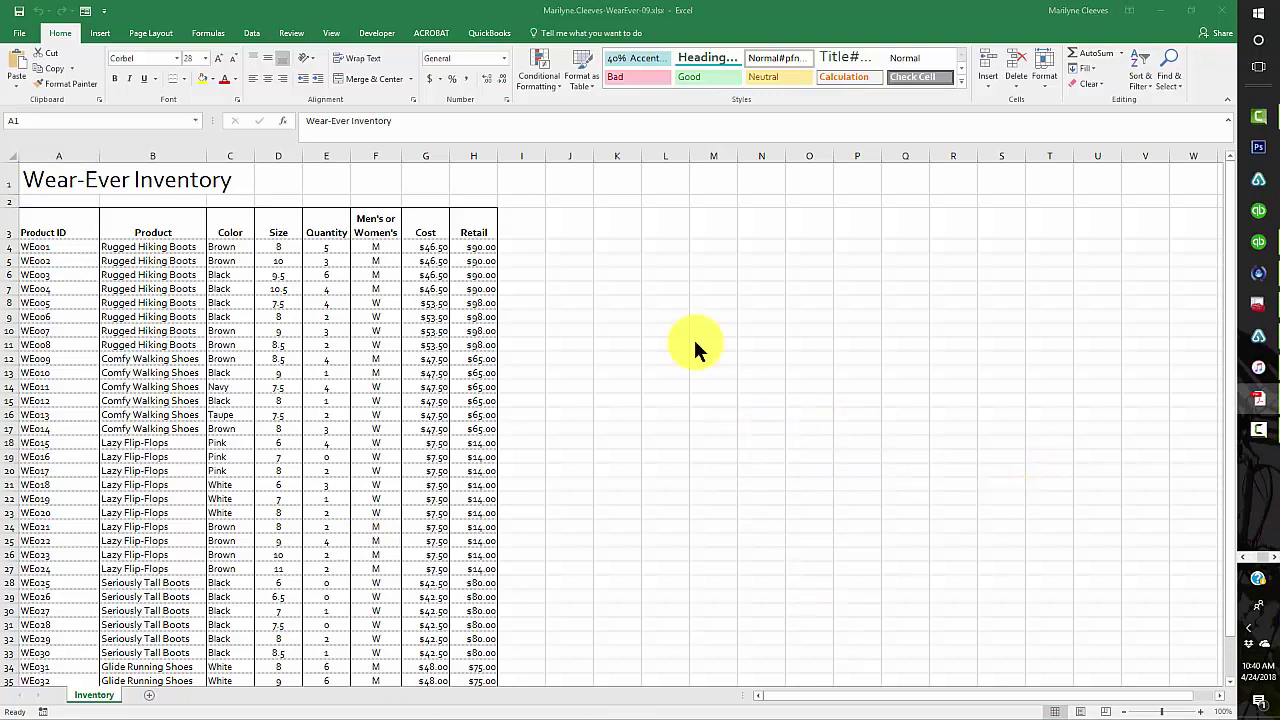
{"action": "left_click", "coordinate": [376, 34]}
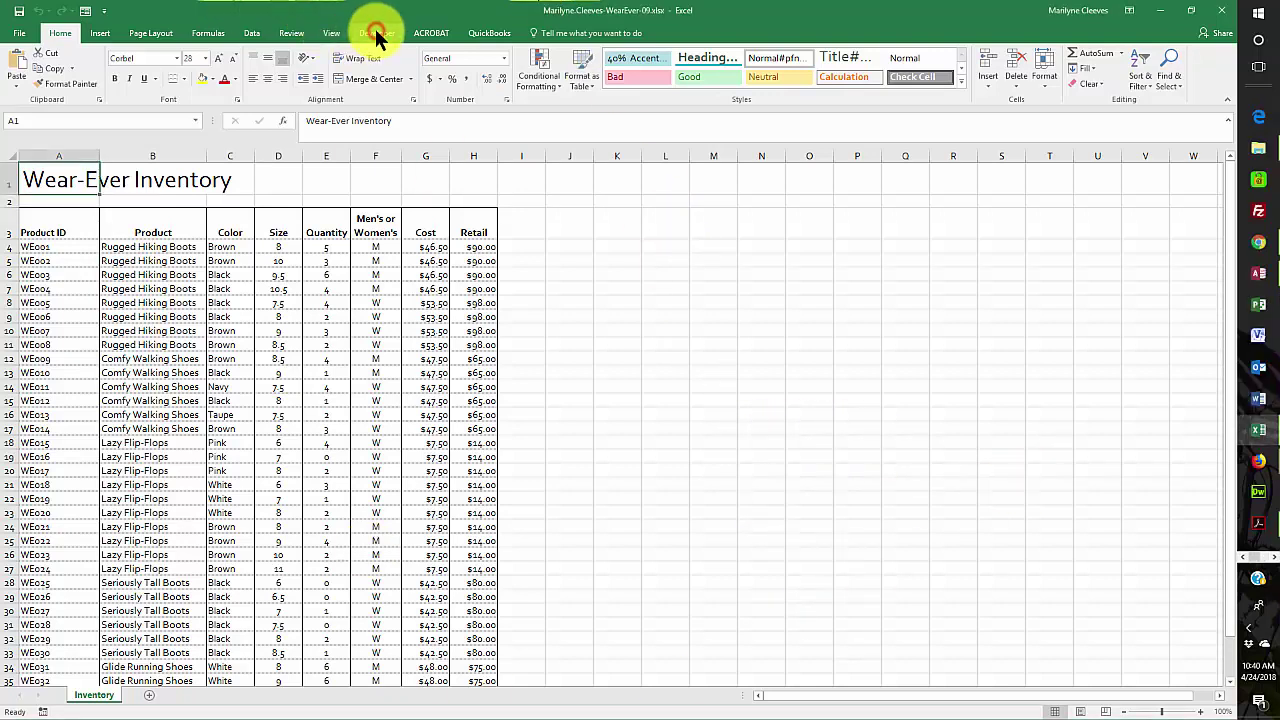
{"action": "left_click", "coordinate": [90, 87]}
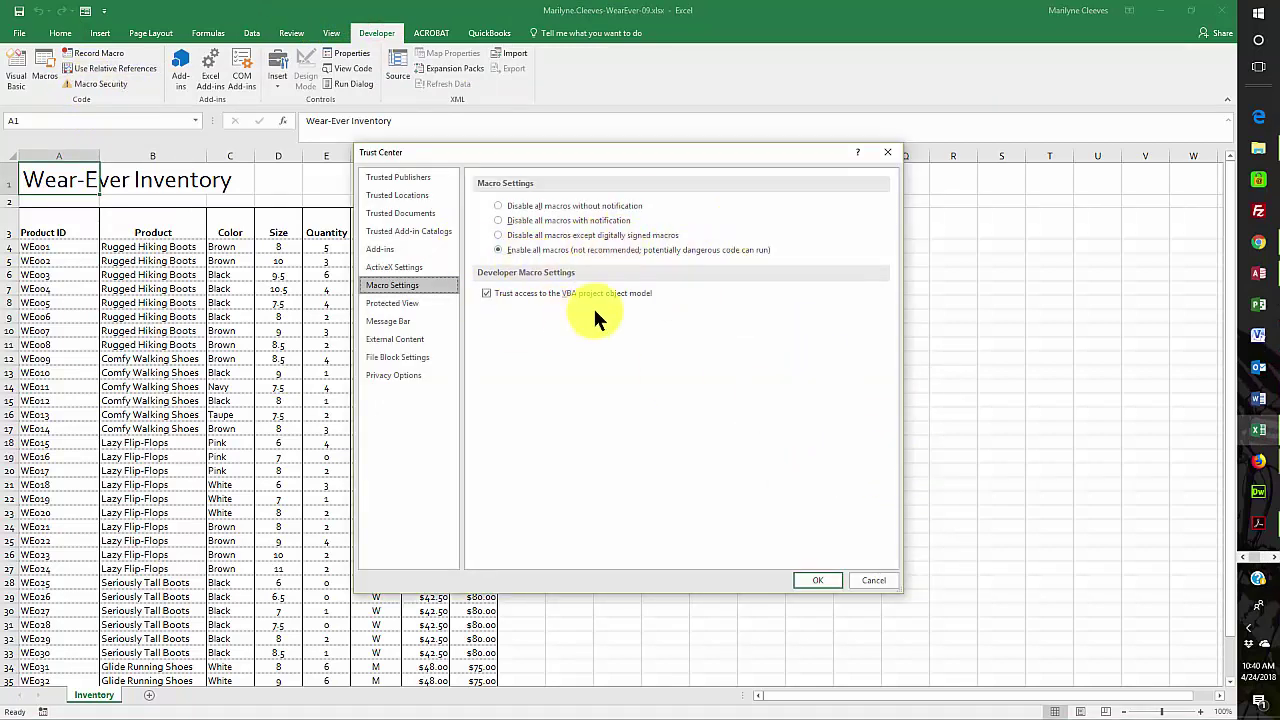
{"action": "left_click", "coordinate": [816, 581]}
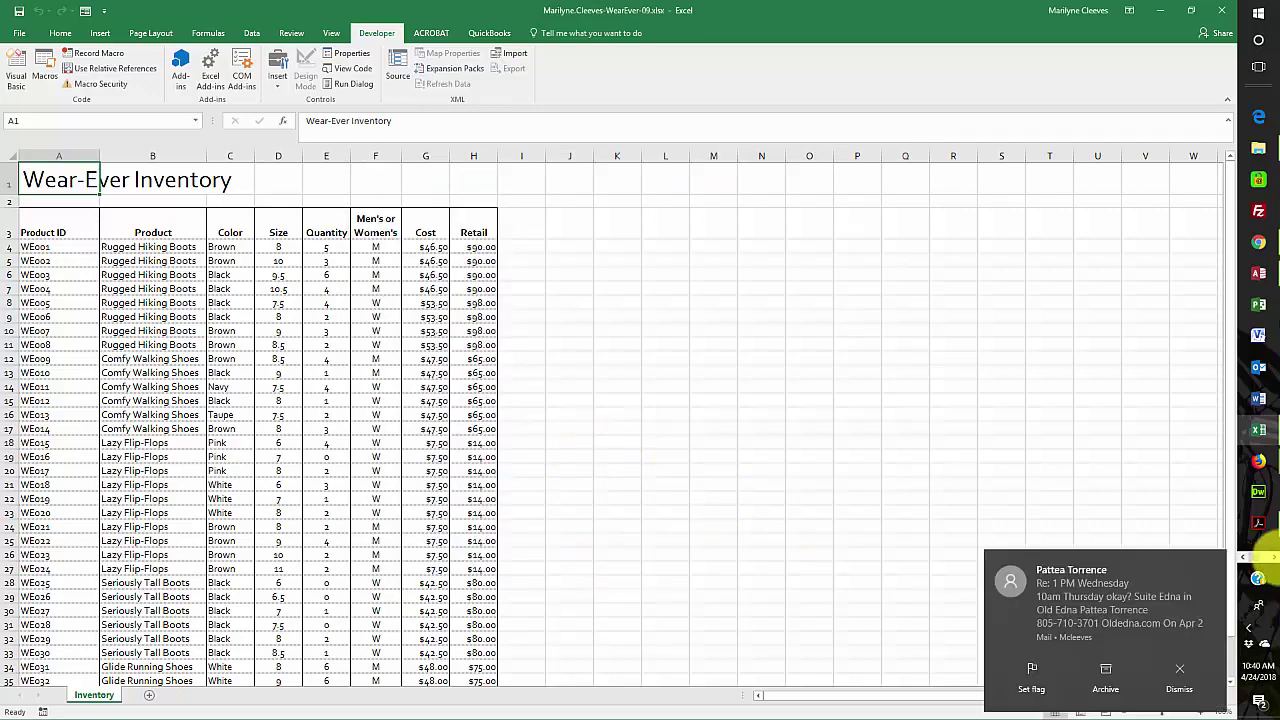
{"action": "left_click", "coordinate": [1177, 676]}
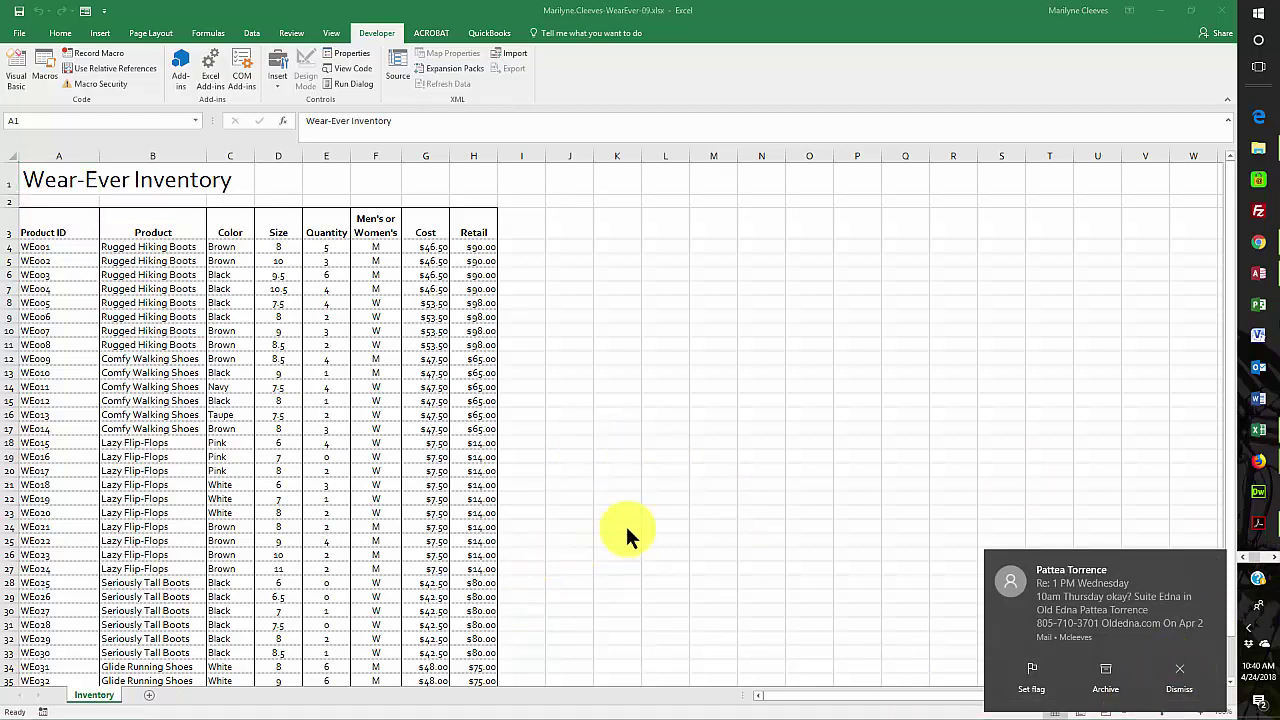
{"action": "left_click", "coordinate": [1179, 674]}
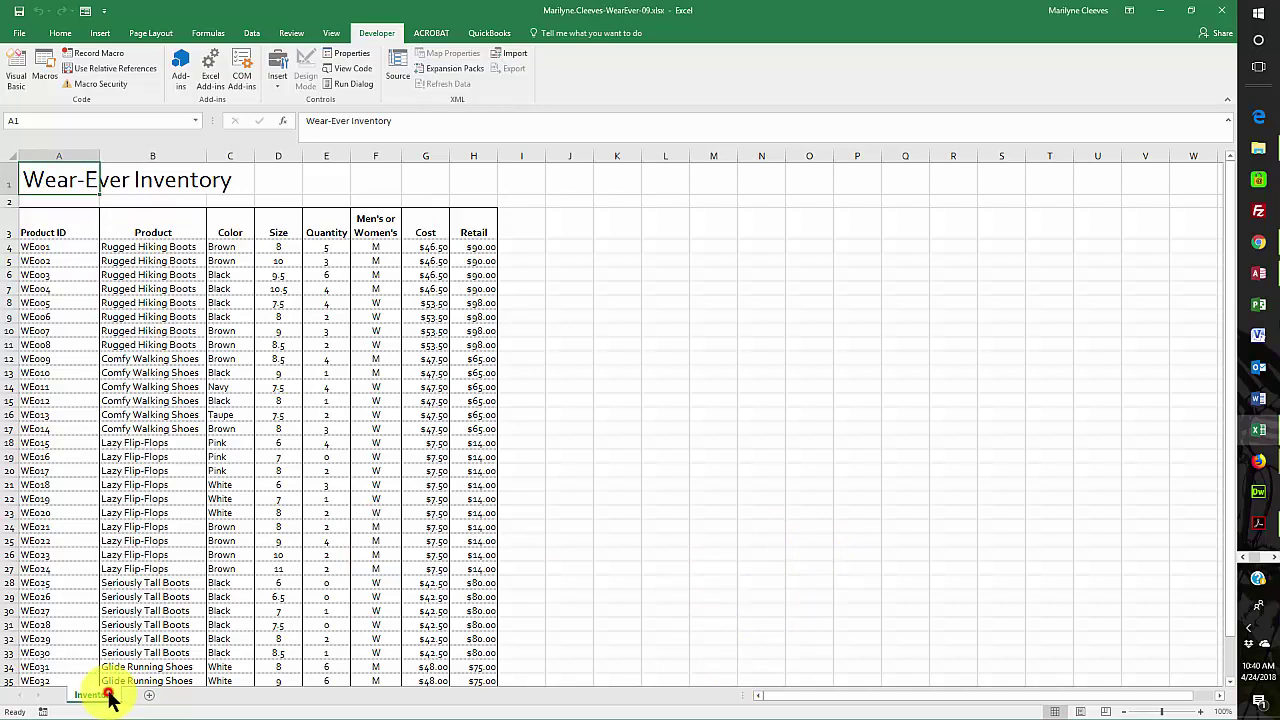
- Duplicate the Inventory sheet after the original and give the copy's tab a green theme color
{"action": "left_click_drag", "start_coordinate": [110, 697], "coordinate": [150, 697]}
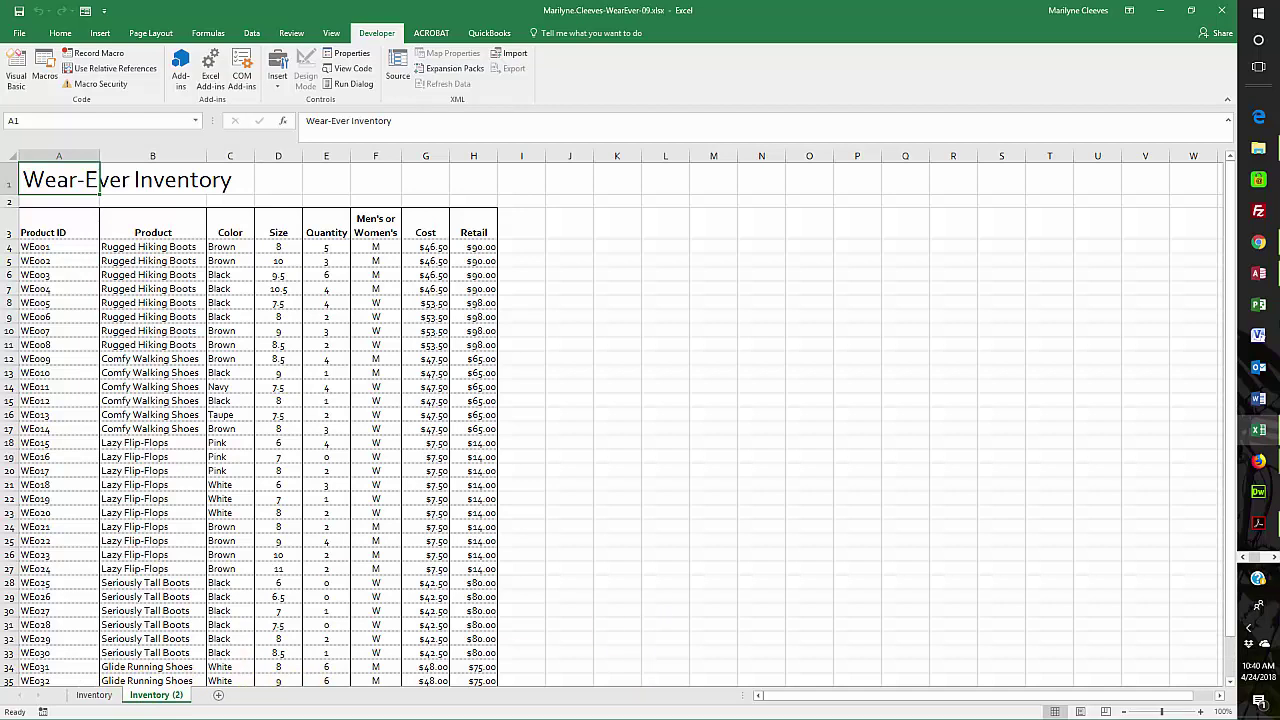
{"action": "key", "text": "alt+Tab"}
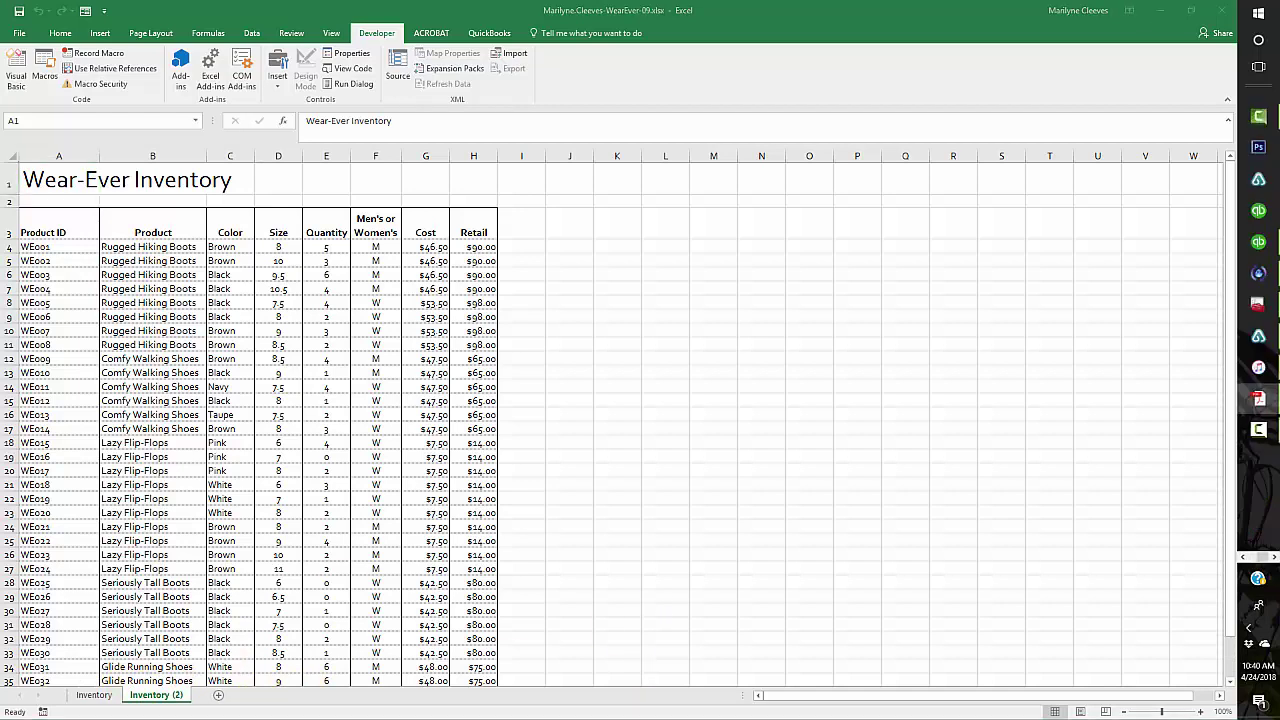
{"action": "left_click", "coordinate": [170, 698]}
{"action": "right_click", "coordinate": [166, 695]}
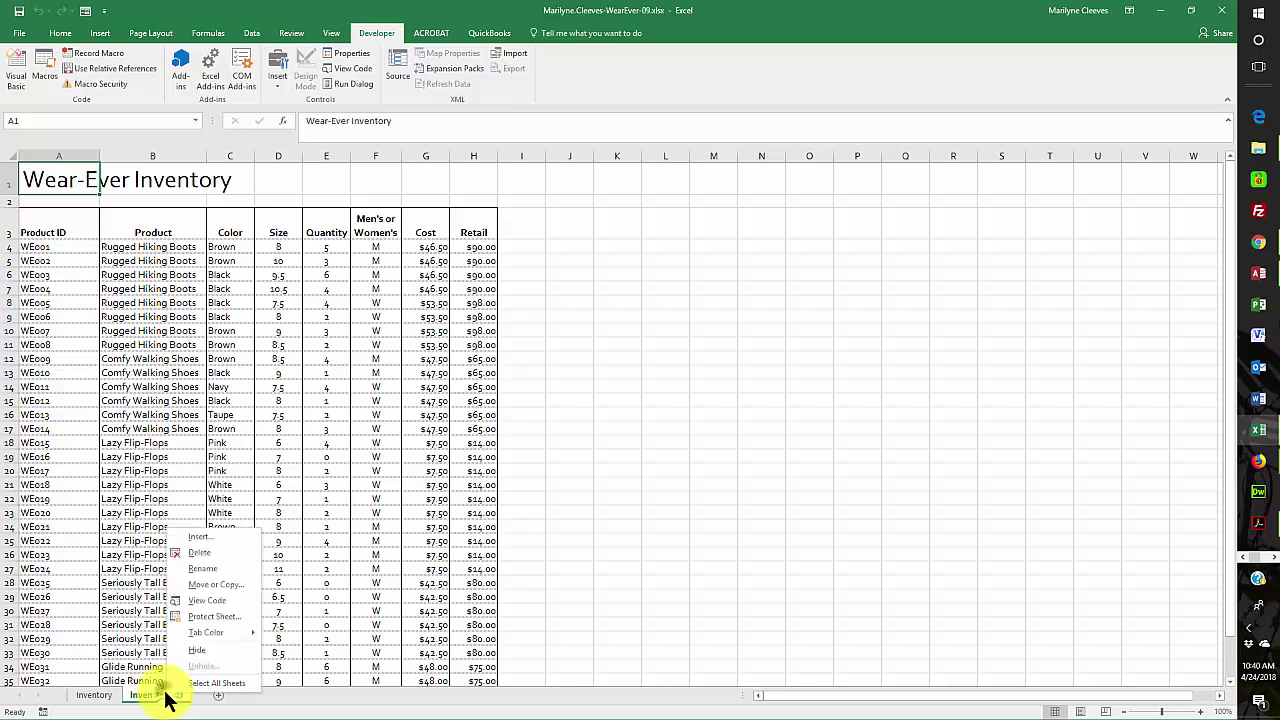
{"action": "mouse_move", "coordinate": [224, 630]}
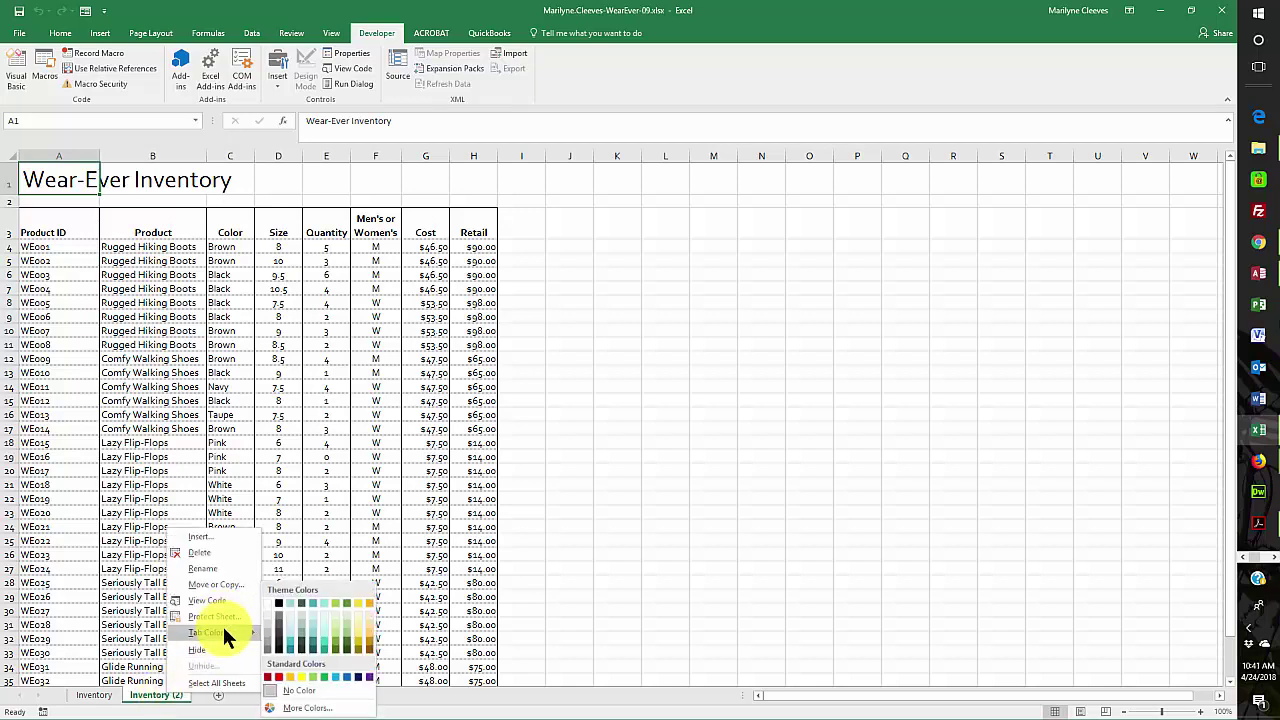
{"action": "left_click", "coordinate": [346, 603]}
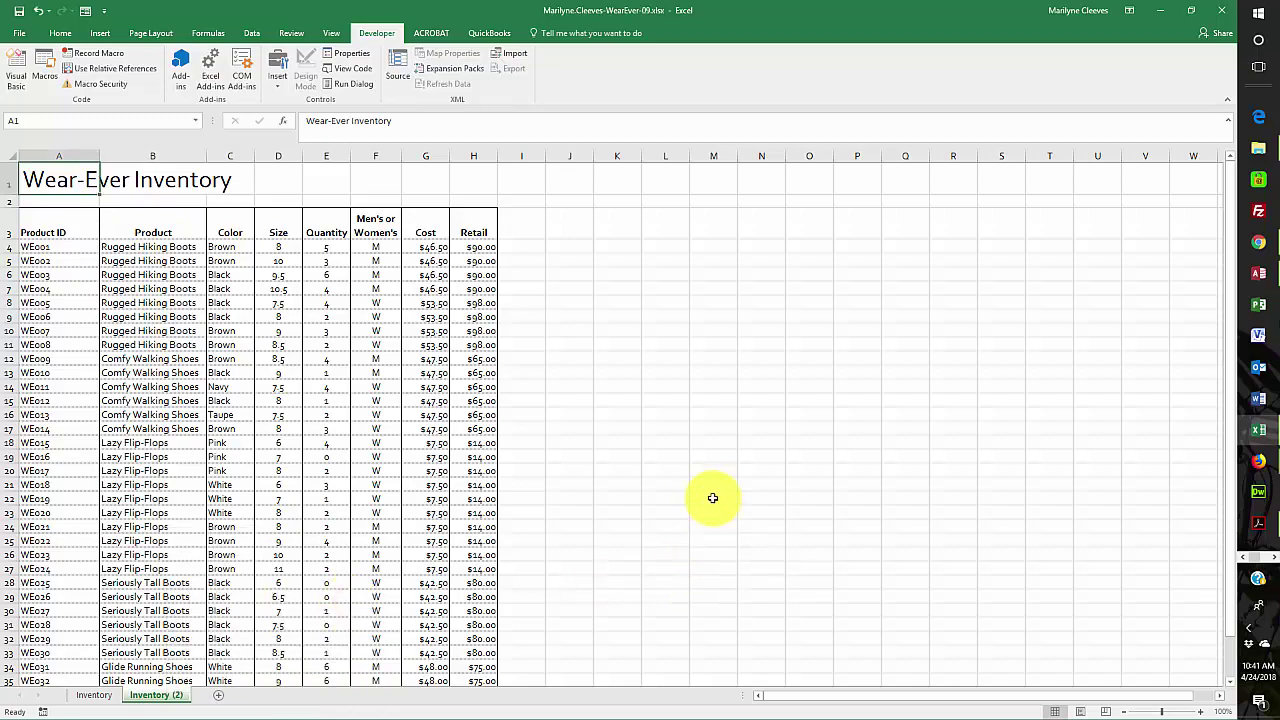
- Review the rest of the Inventory (2) sheet, check which macros the open workbooks offer, and close the macro list
{"action": "scroll", "coordinate": [698, 491], "scroll_direction": "down", "scroll_amount": 1}
{"action": "scroll", "coordinate": [698, 491], "scroll_direction": "down", "scroll_amount": 2}
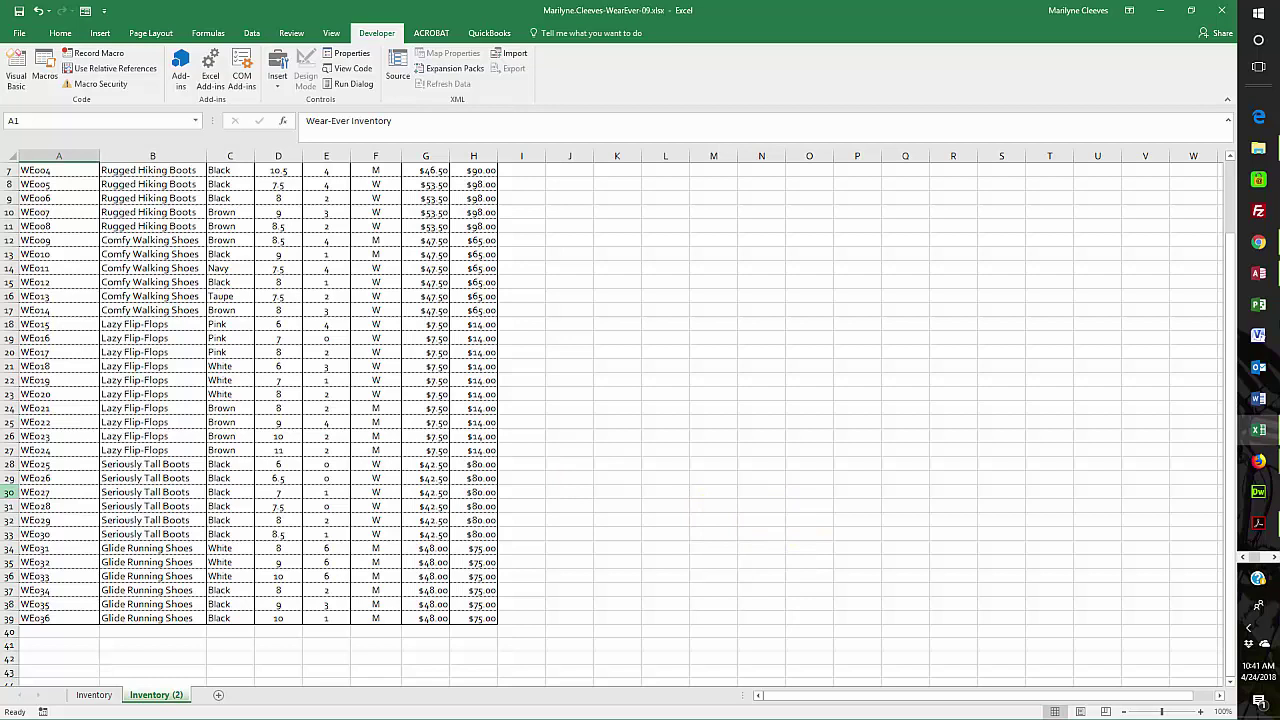
{"action": "key", "text": "alt+Tab"}
{"action": "left_click", "coordinate": [55, 60]}
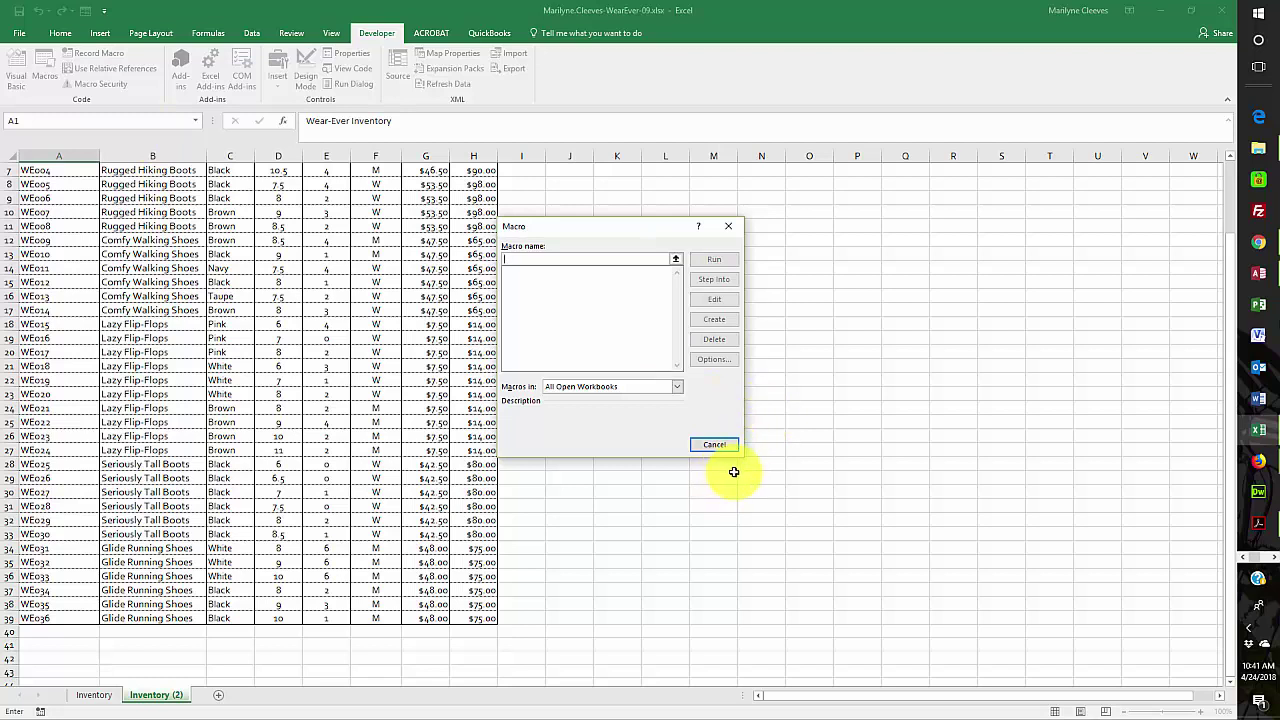
{"action": "left_click", "coordinate": [677, 387]}
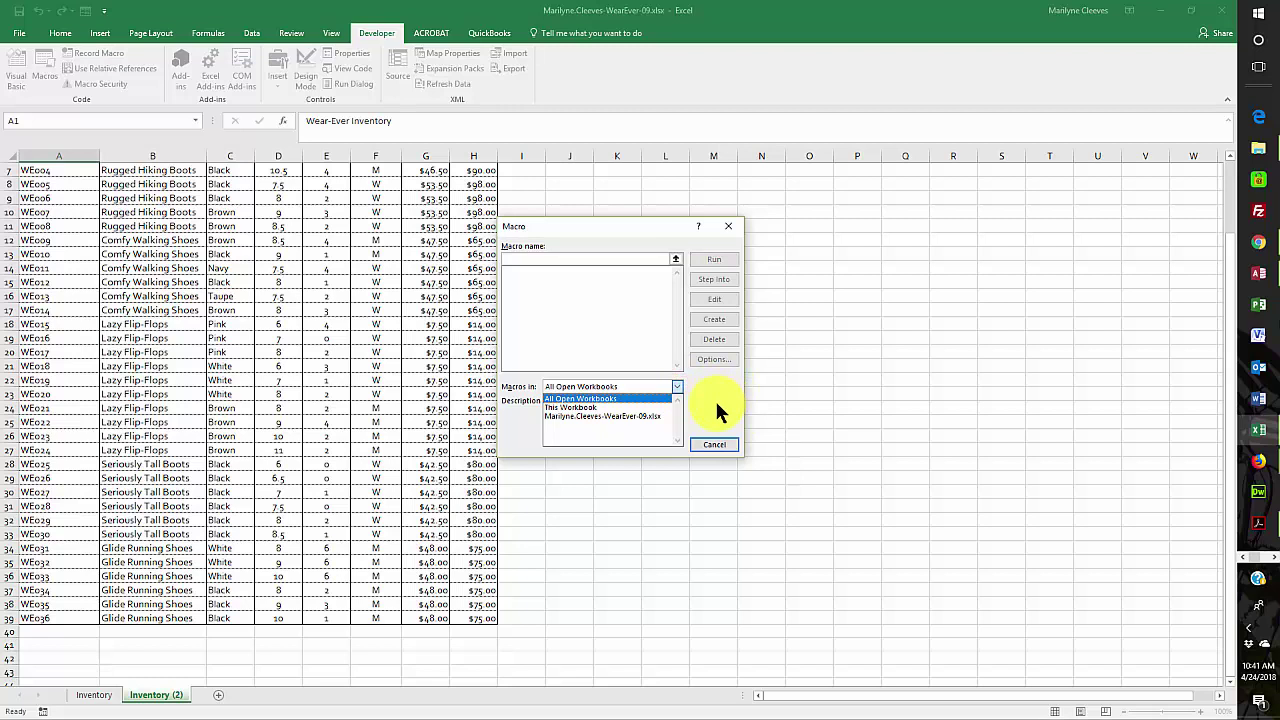
{"action": "left_click", "coordinate": [720, 446]}
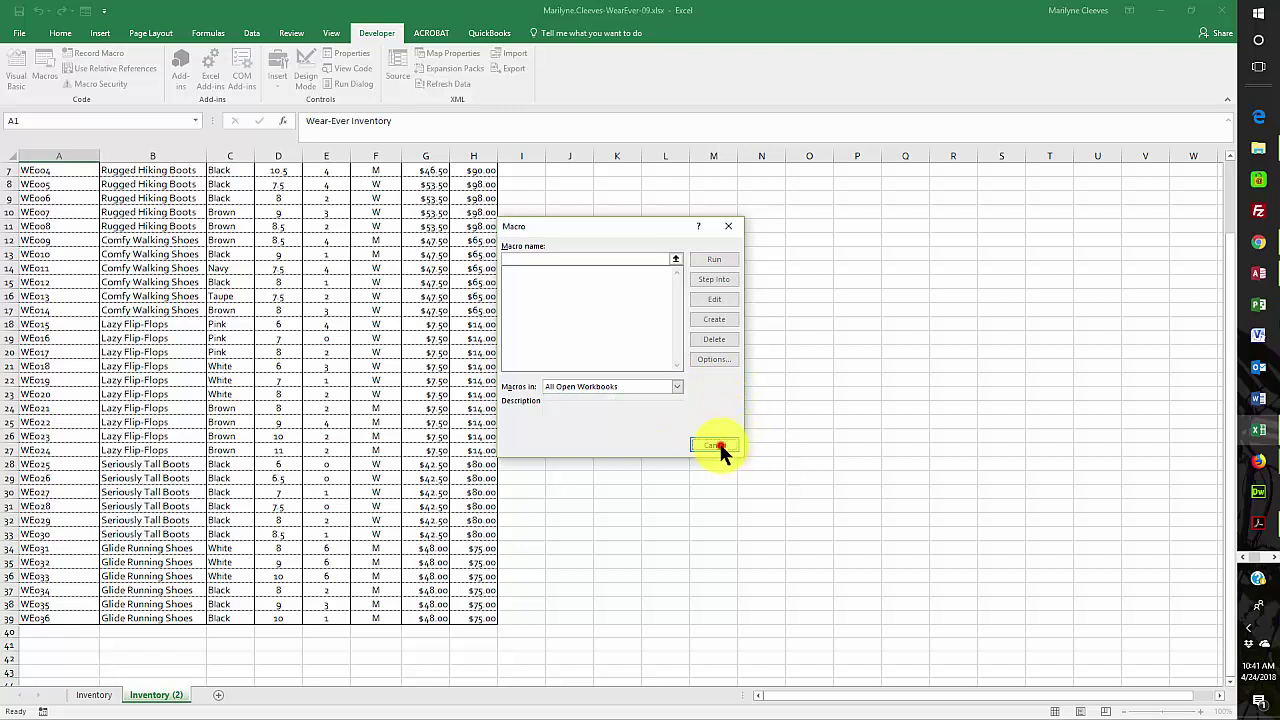
{"action": "left_click", "coordinate": [720, 446]}
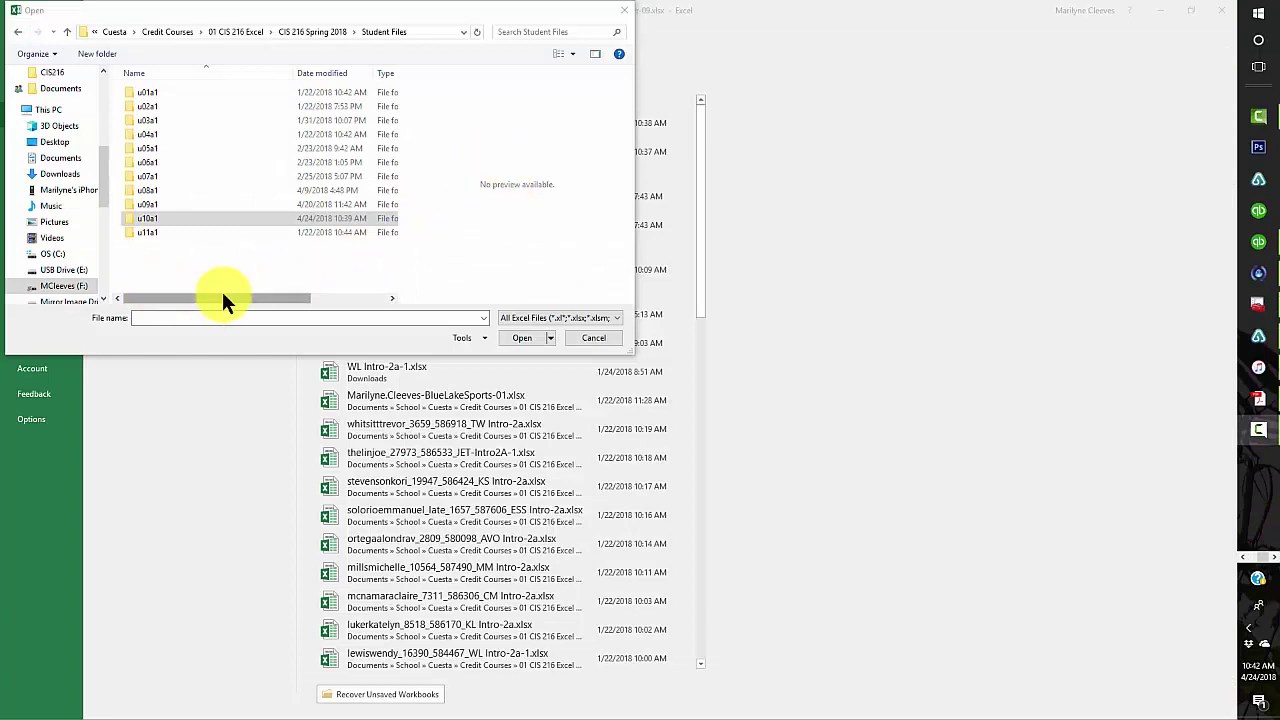
- Open WearEverMacros-09.xlsm from the nested EX2016-IndependentProject-9-4-Resources folder in u10a1 and enable editing
{"action": "double_click", "coordinate": [141, 218]}
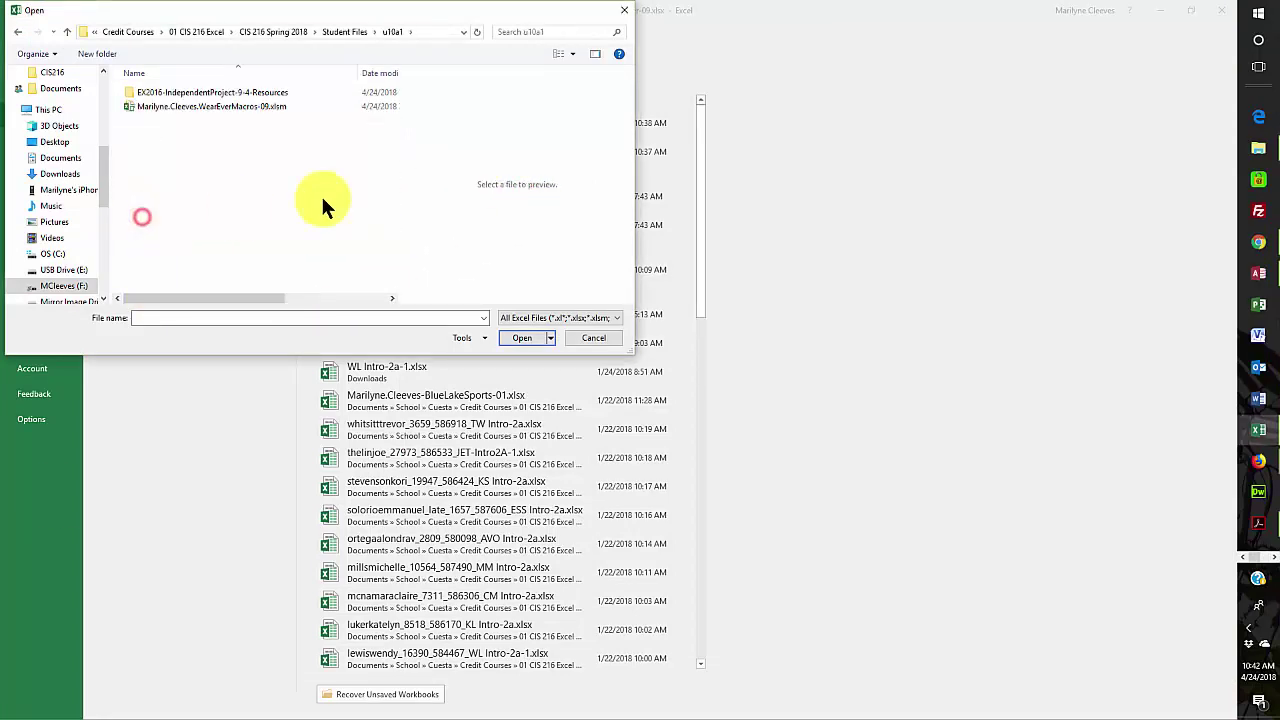
{"action": "double_click", "coordinate": [168, 92]}
{"action": "double_click", "coordinate": [168, 92]}
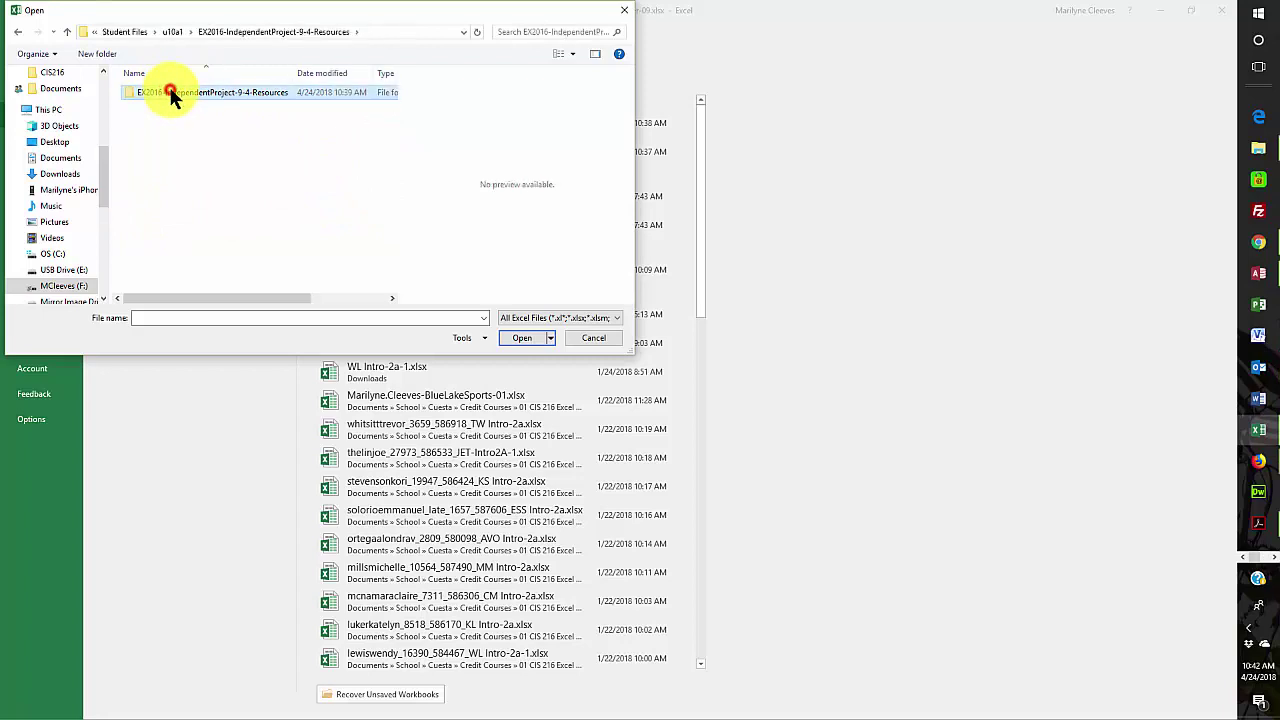
{"action": "left_click", "coordinate": [170, 92]}
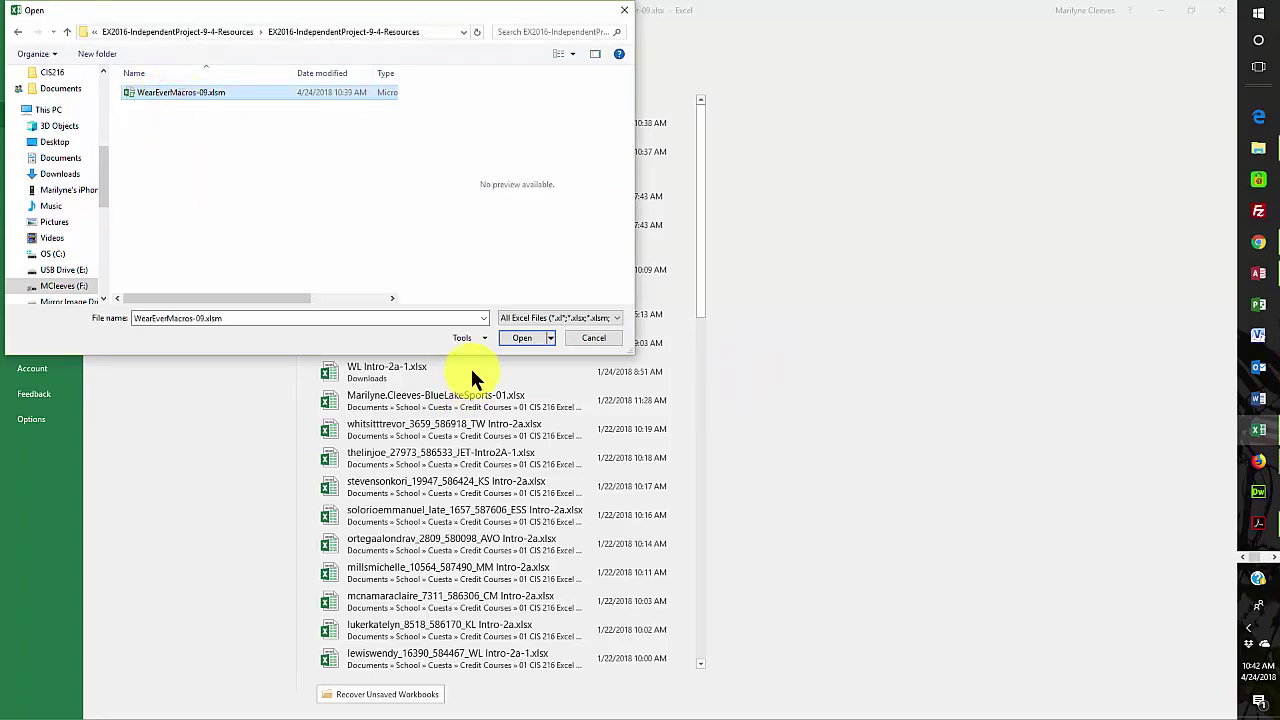
{"action": "left_click", "coordinate": [516, 336]}
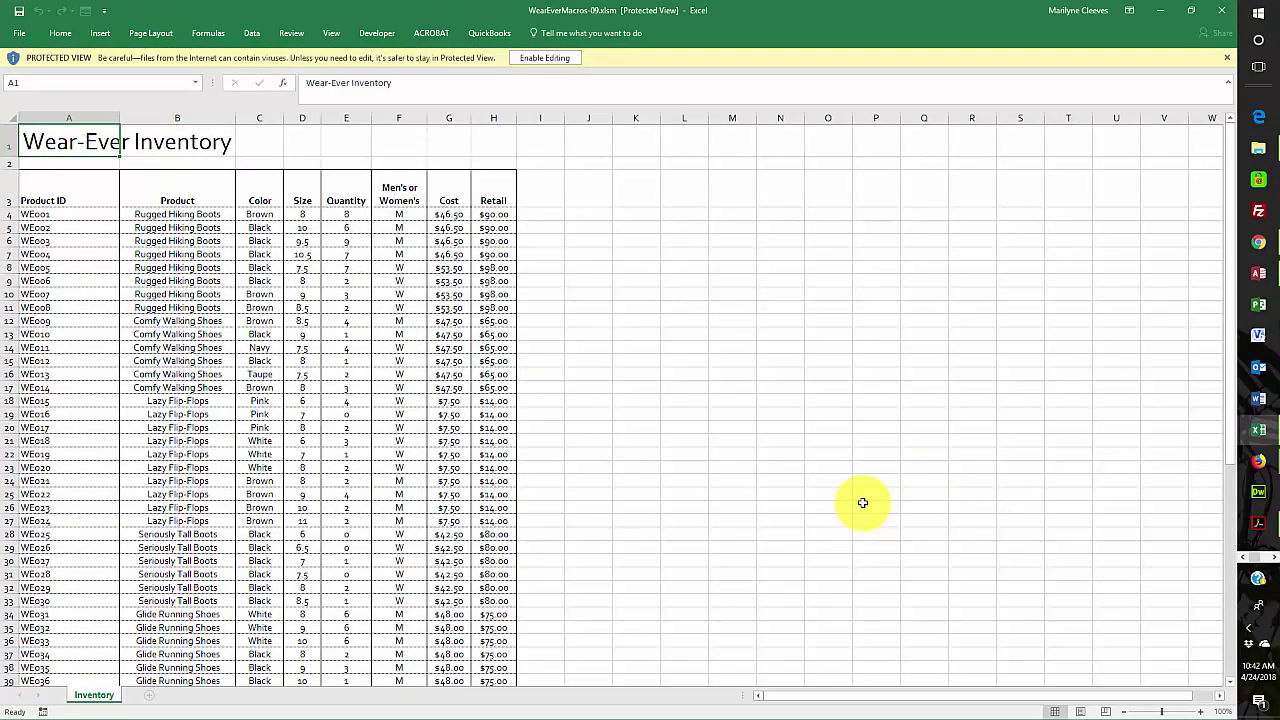
{"action": "left_click", "coordinate": [530, 58]}
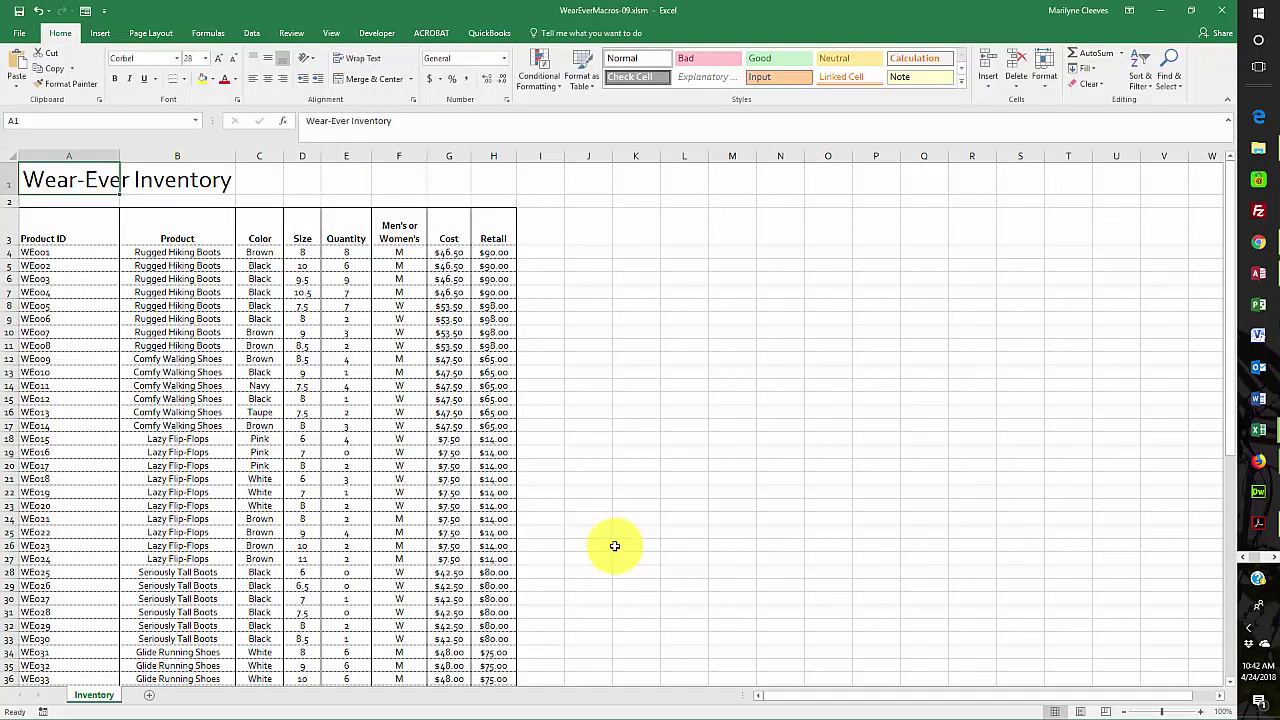
- Return to the WearEver-09 workbook, run the Reorder macro from WearEverMacros-09.xlsm on the Inventory (2) sheet, and save the workbook
{"action": "left_click", "coordinate": [333, 33]}
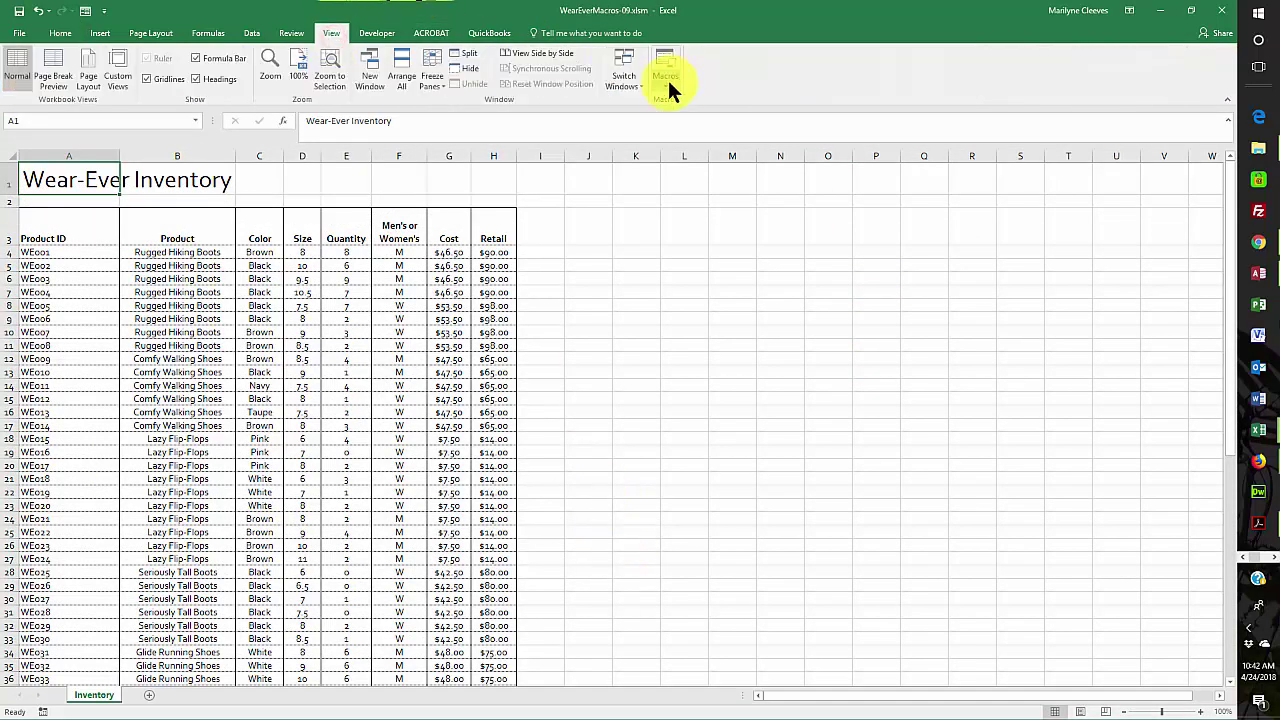
{"action": "left_click", "coordinate": [622, 88]}
{"action": "left_click", "coordinate": [640, 118]}
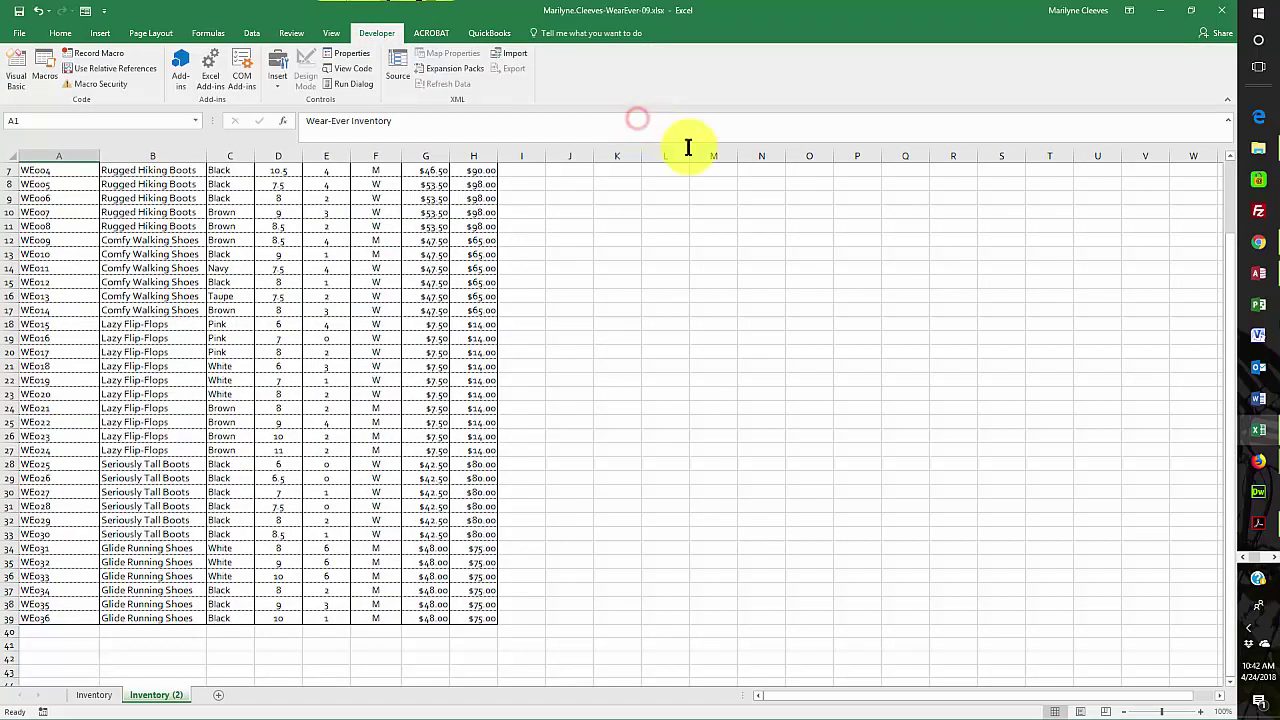
{"action": "left_click", "coordinate": [50, 68]}
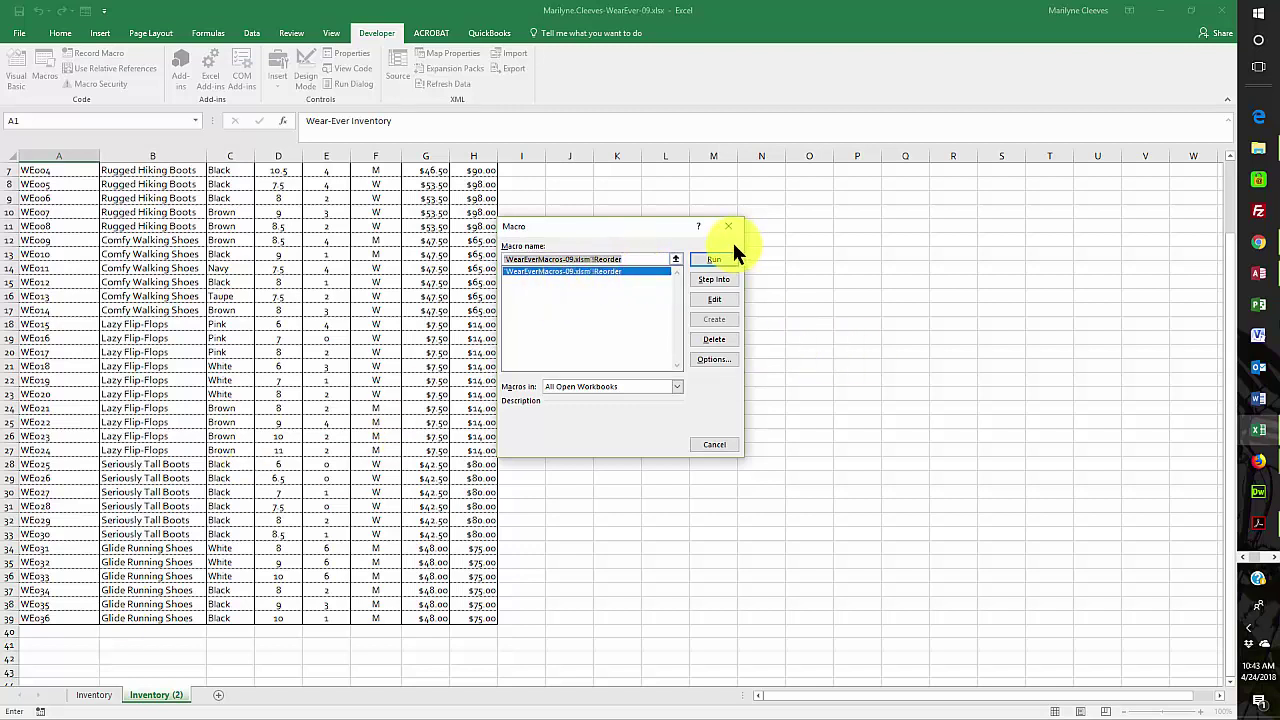
{"action": "left_click", "coordinate": [712, 261]}
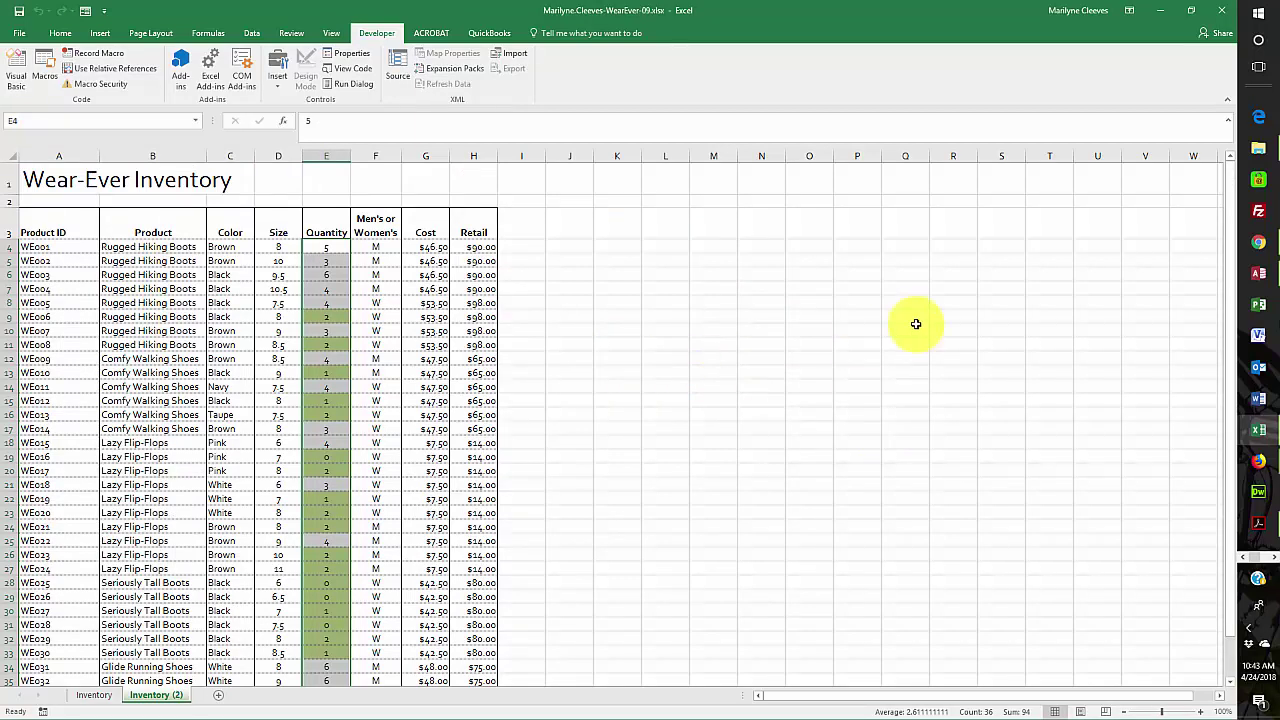
{"action": "left_click", "coordinate": [19, 11]}
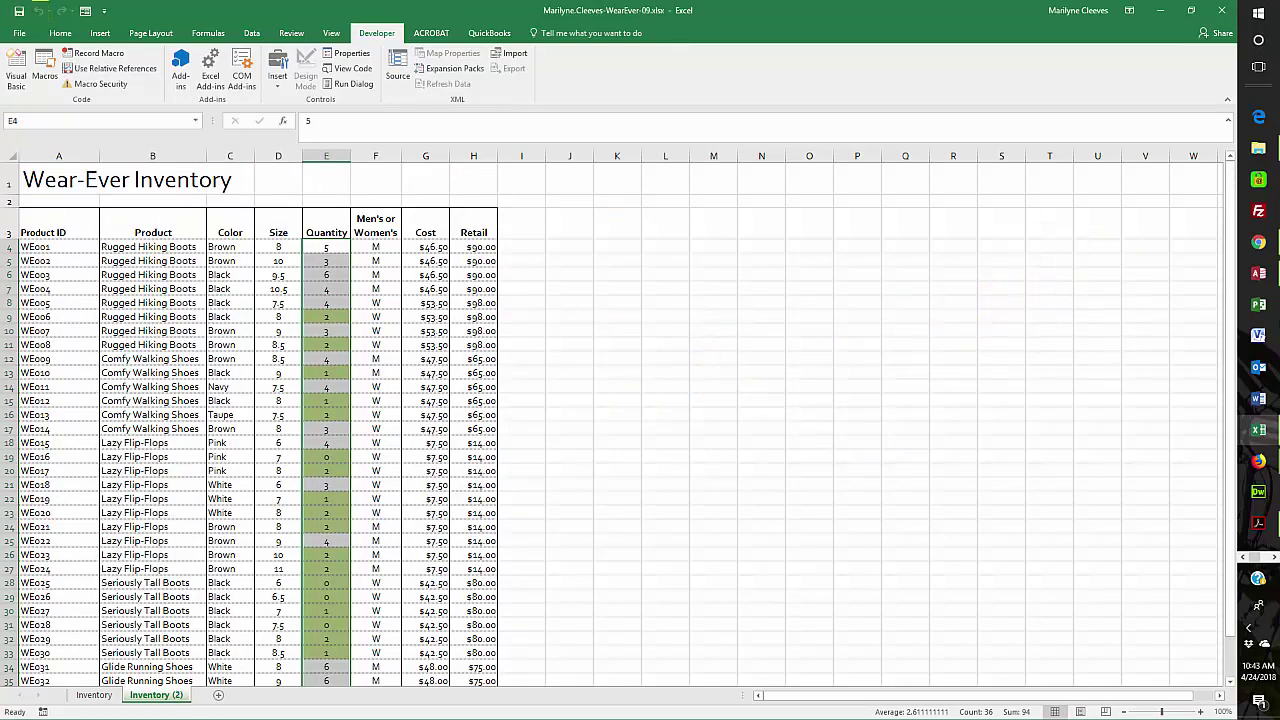
- Open the Reorder macro's code for editing, widen its code window, and change the Formula1 value to "=2"
{"action": "key", "text": "alt+Tab"}
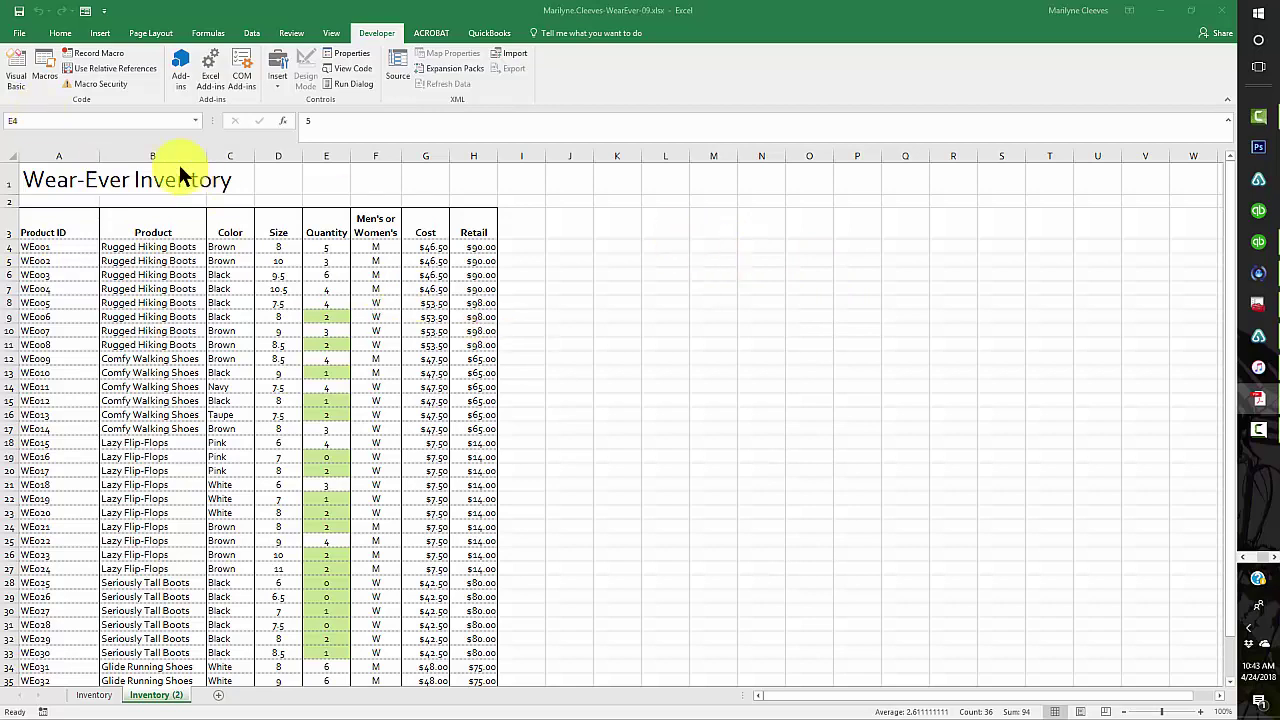
{"action": "left_click", "coordinate": [44, 76]}
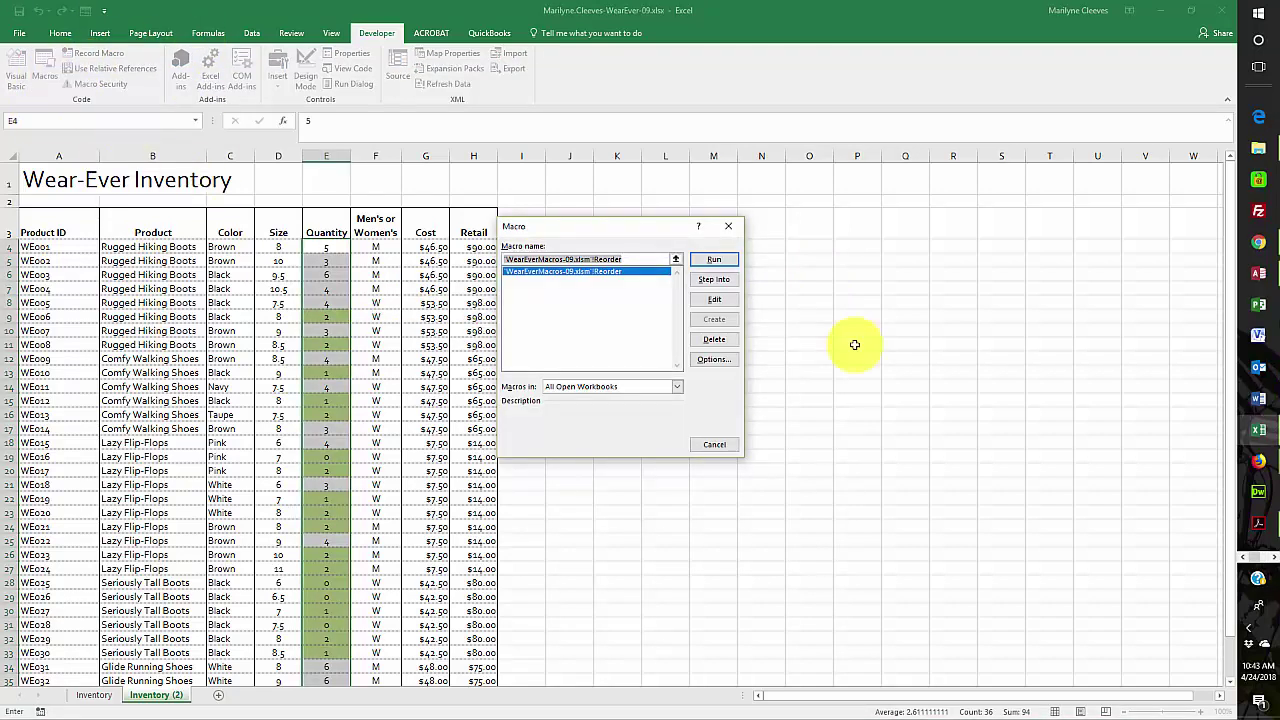
{"action": "left_click", "coordinate": [716, 300]}
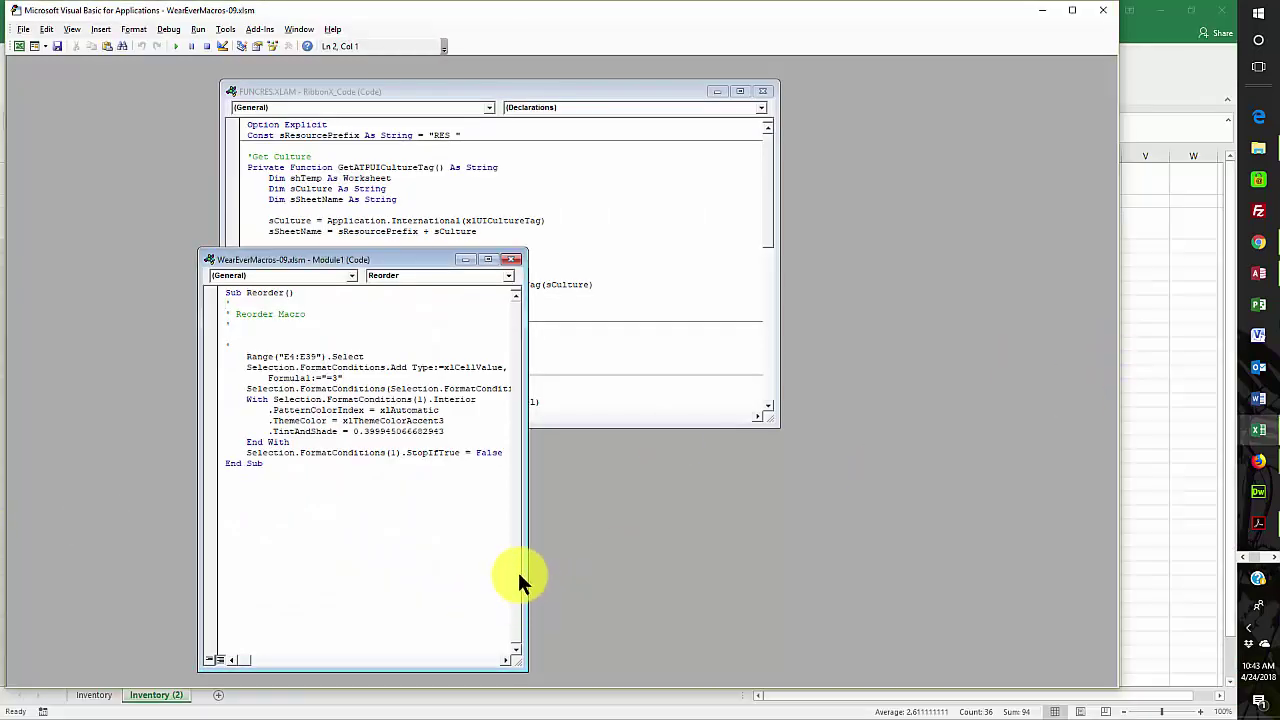
{"action": "left_click_drag", "start_coordinate": [526, 574], "coordinate": [1082, 517]}
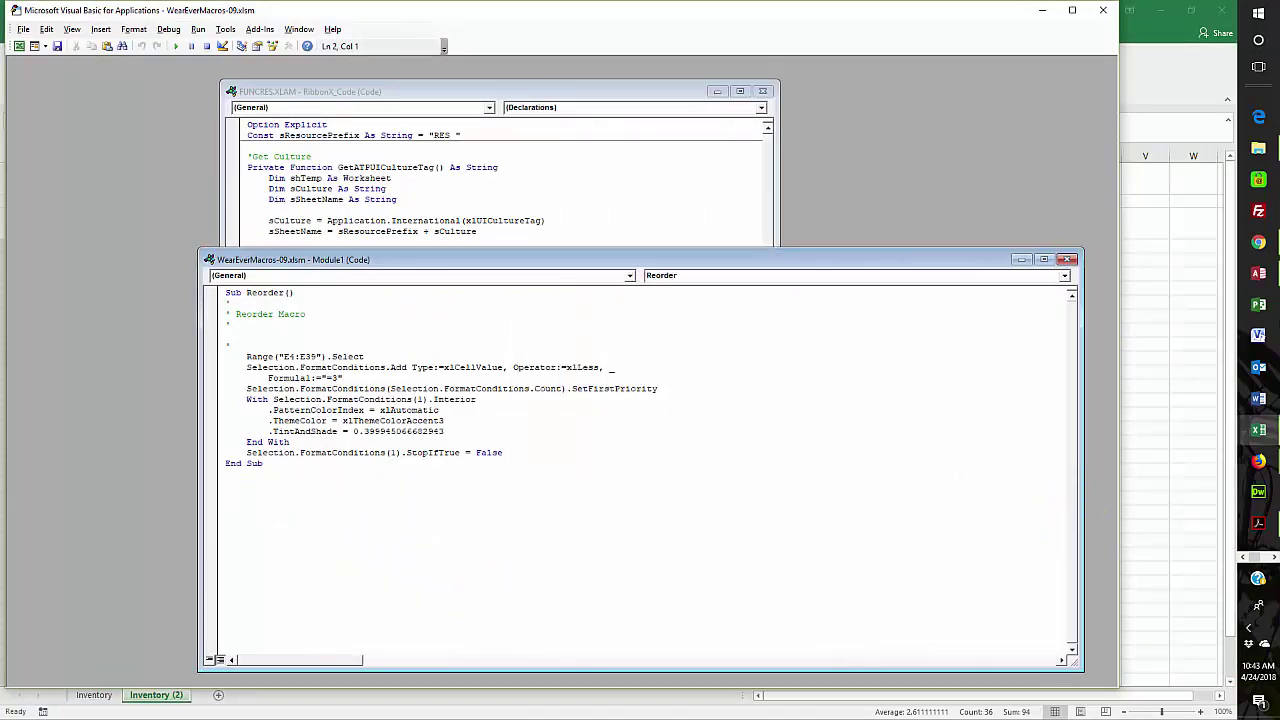
{"action": "left_click", "coordinate": [337, 378]}
{"action": "left_click_drag", "start_coordinate": [337, 378], "coordinate": [331, 378]}
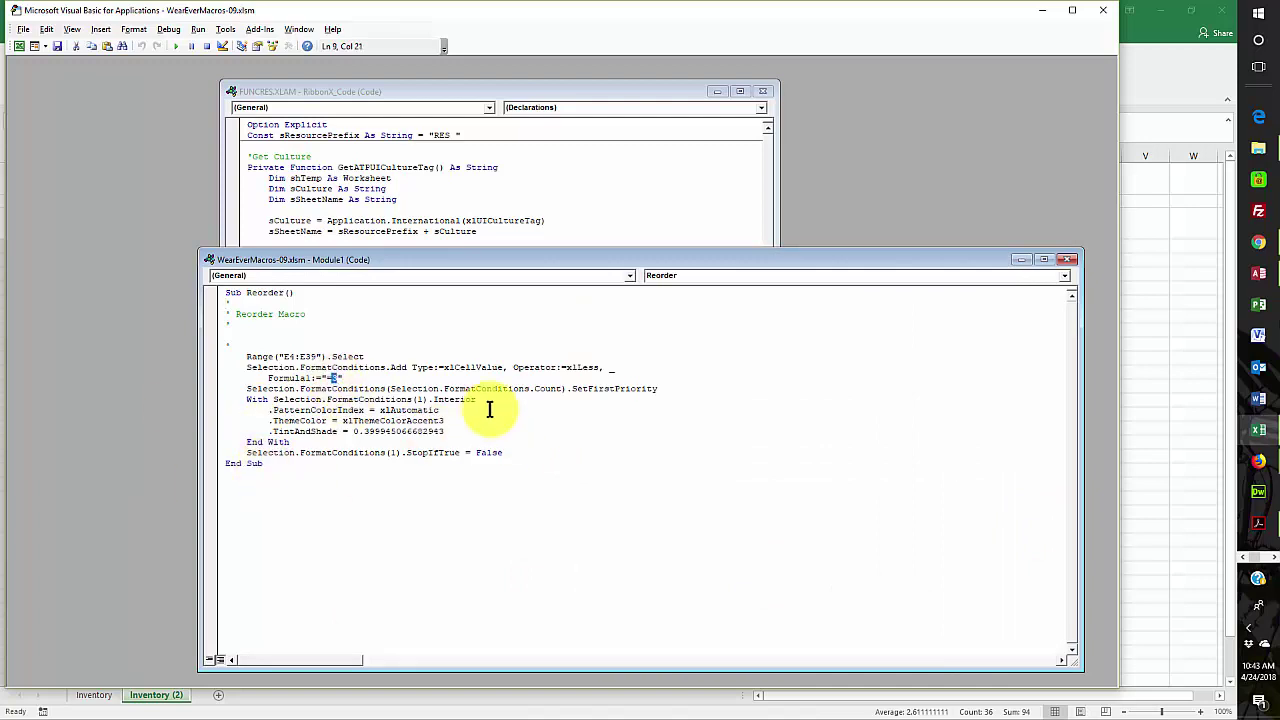
{"action": "key", "text": "Right"}
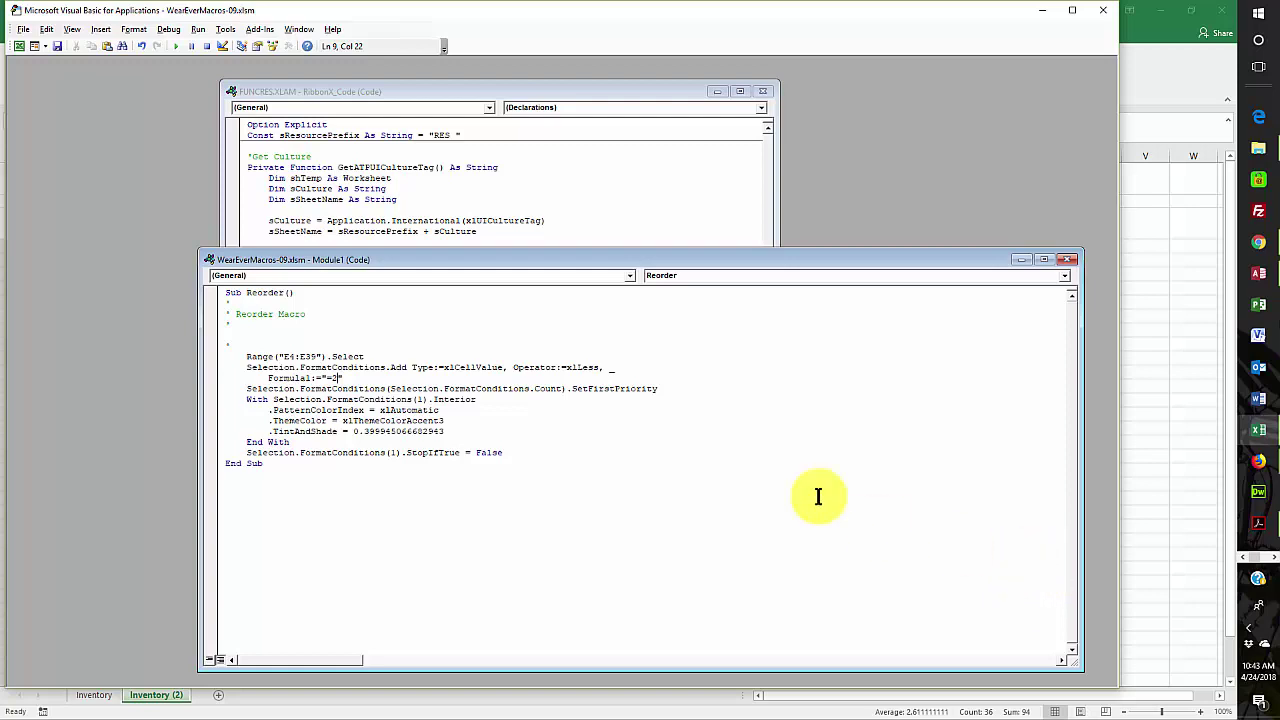
- Copy the Range("E4:E39").Select statement in the Reorder macro and clear the breakpoint from that line
{"action": "left_click", "coordinate": [211, 356]}
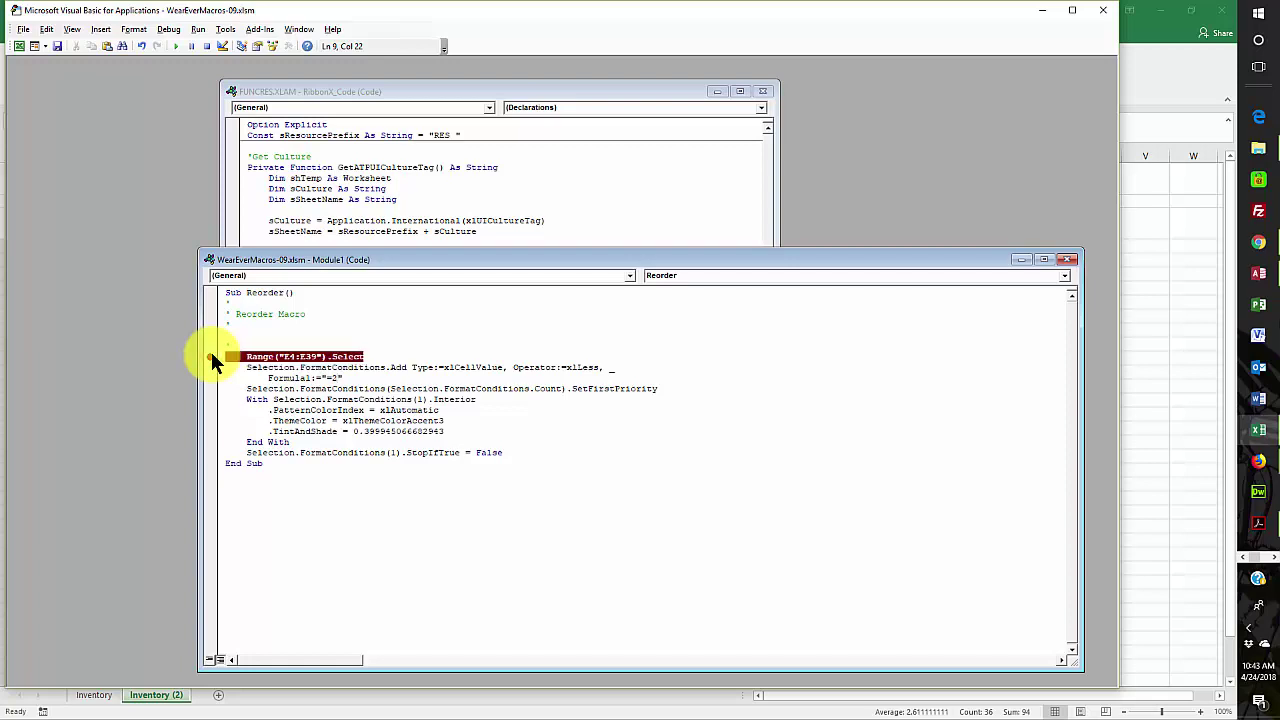
{"action": "left_click_drag", "start_coordinate": [233, 356], "coordinate": [363, 353]}
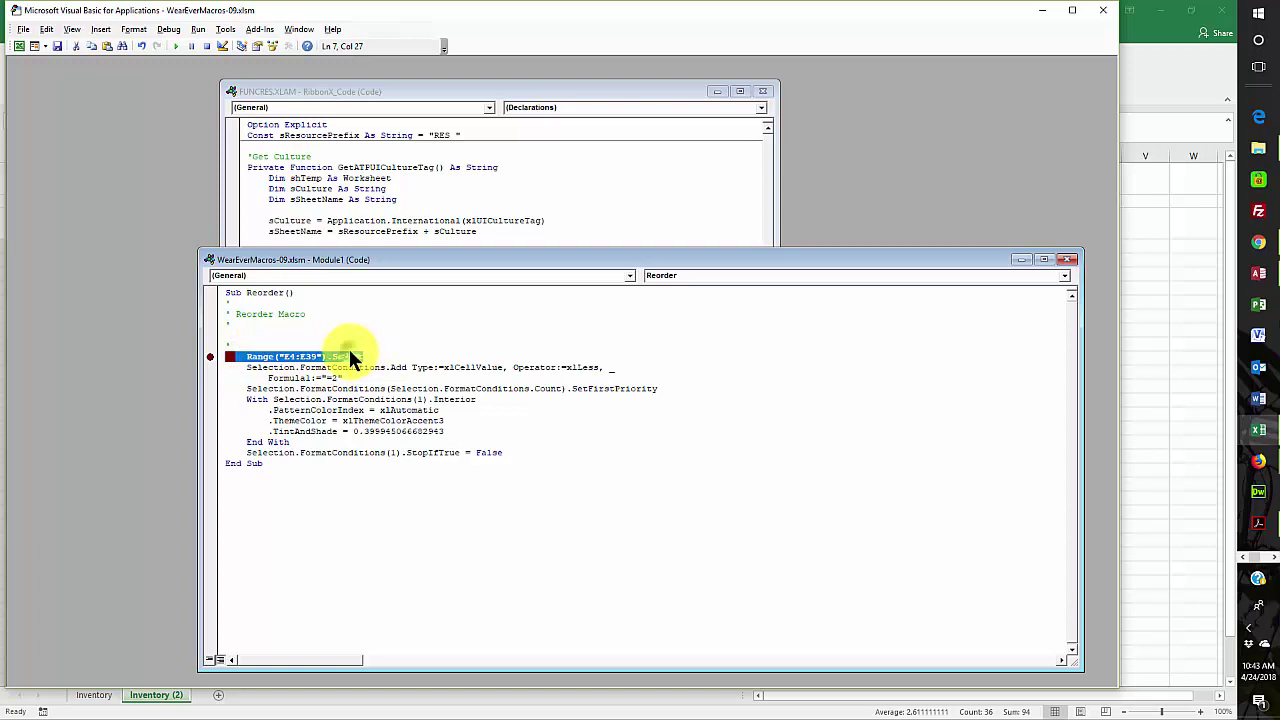
{"action": "right_click", "coordinate": [349, 350]}
{"action": "left_click", "coordinate": [397, 375]}
{"action": "left_click", "coordinate": [206, 352]}
{"action": "right_click", "coordinate": [210, 360]}
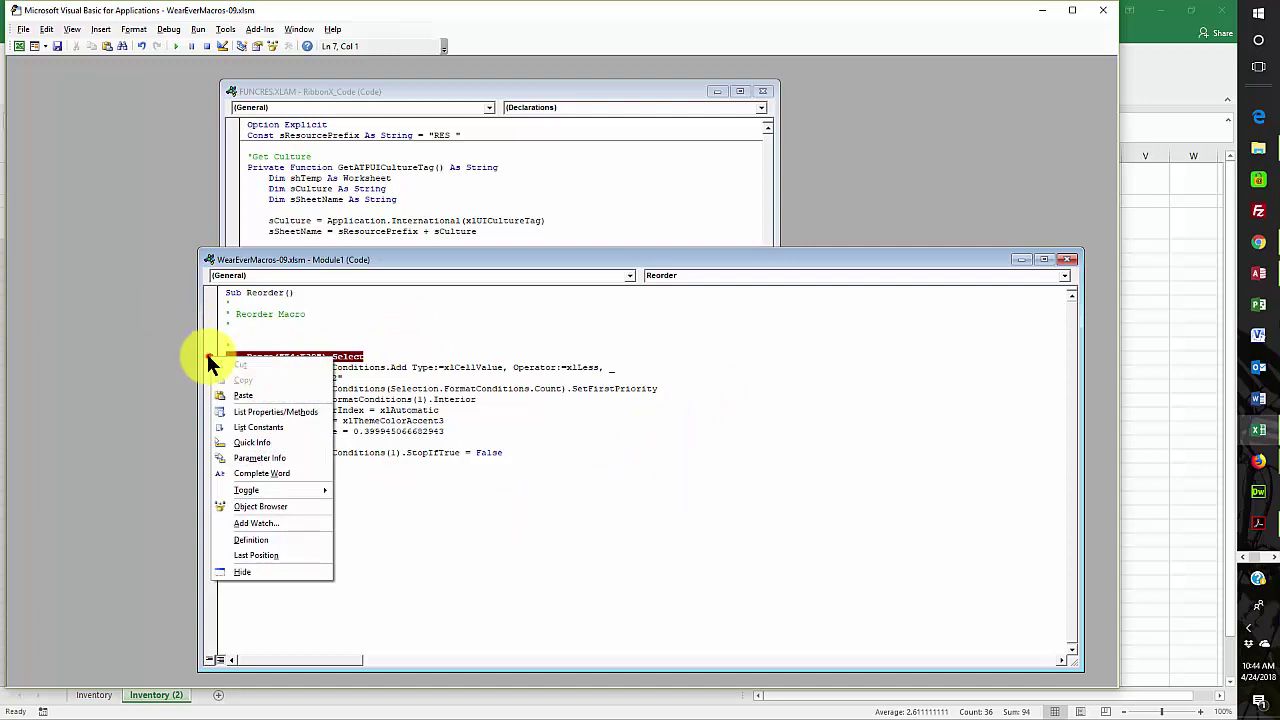
{"action": "left_click", "coordinate": [209, 358]}
{"action": "left_click", "coordinate": [209, 357]}
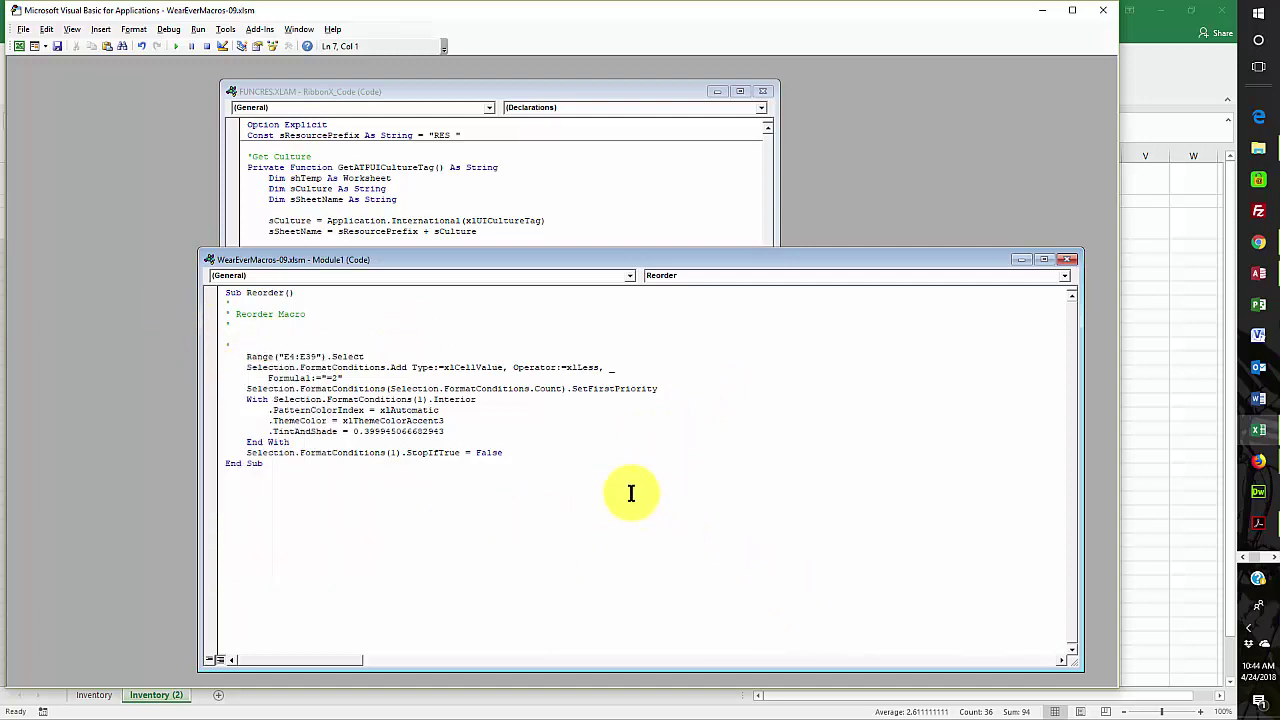
- Paste the copied Range("E4:E39").Select statement on a new line between the StopIfTrue line and End Sub
{"action": "left_click", "coordinate": [506, 454]}
{"action": "key", "text": "Return"}
{"action": "right_click", "coordinate": [250, 461]}
{"action": "left_click", "coordinate": [283, 502]}
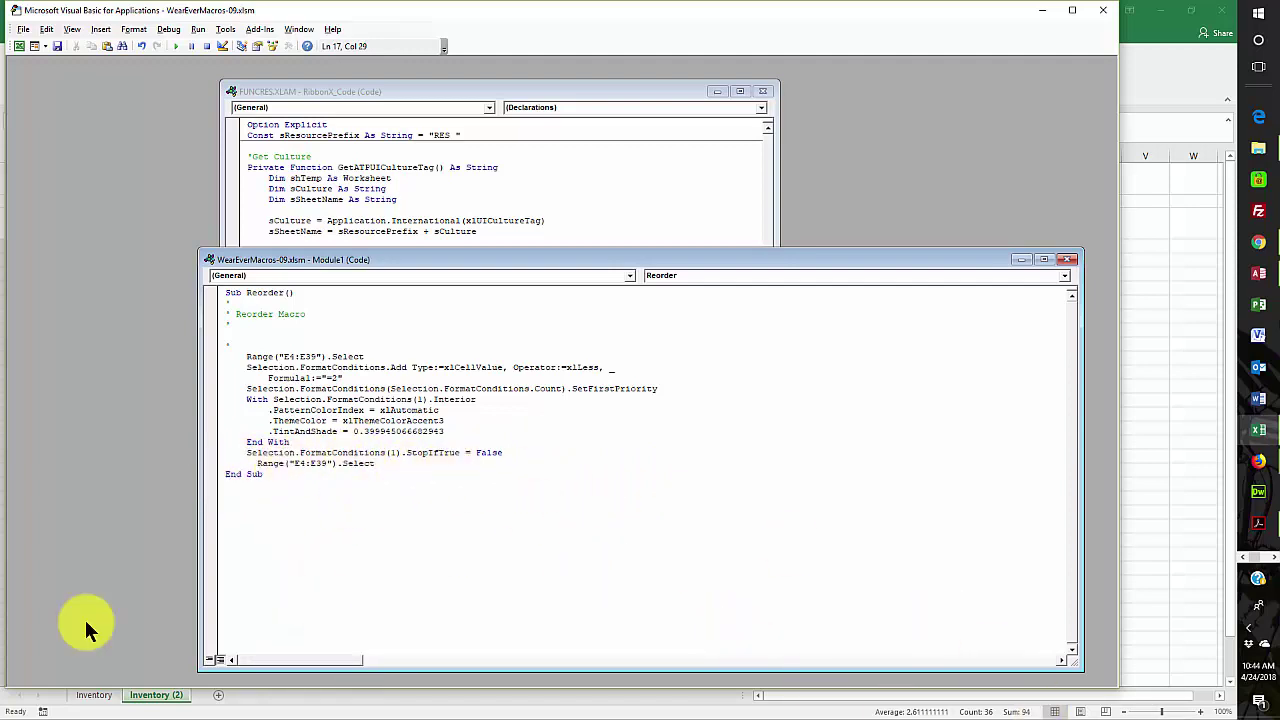
- Change the cell reference in the Range statement above End Sub to A1, save the macro, and return to the worksheet
{"action": "key", "text": "alt+Tab"}
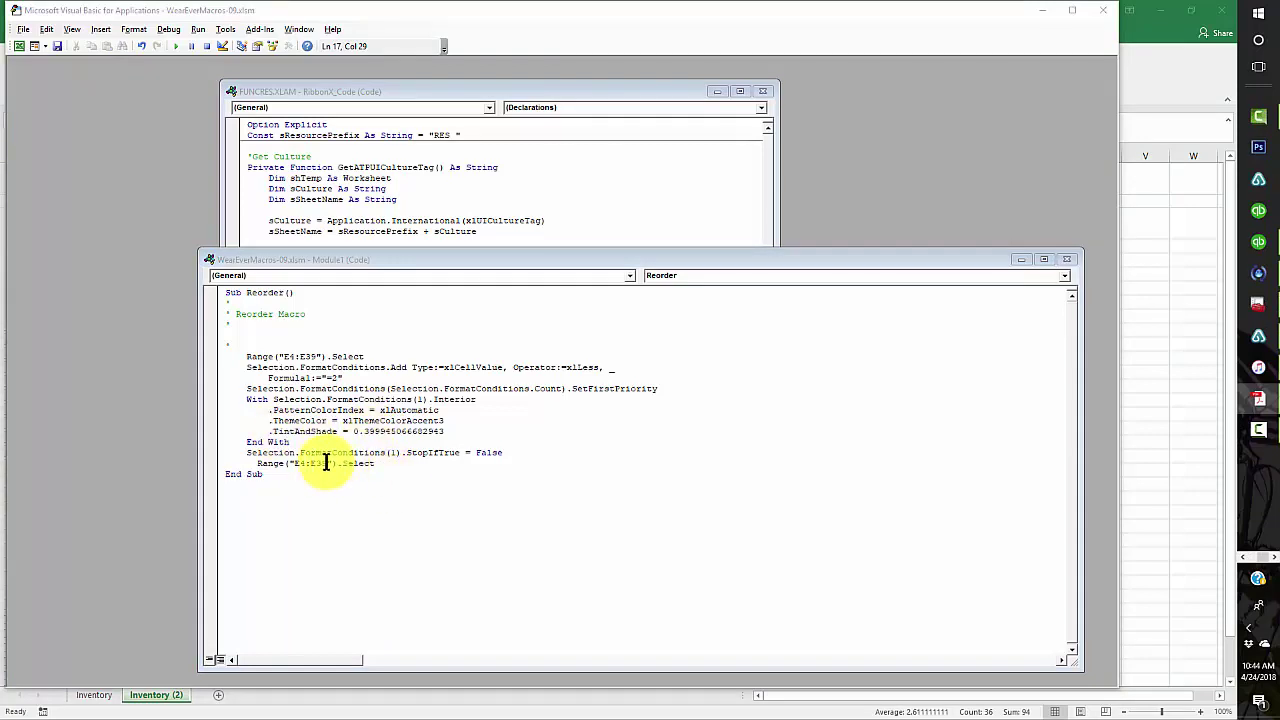
{"action": "left_click_drag", "start_coordinate": [325, 463], "coordinate": [299, 463]}
{"action": "key", "text": "BackSpace"}
{"action": "key", "text": "BackSpace"}
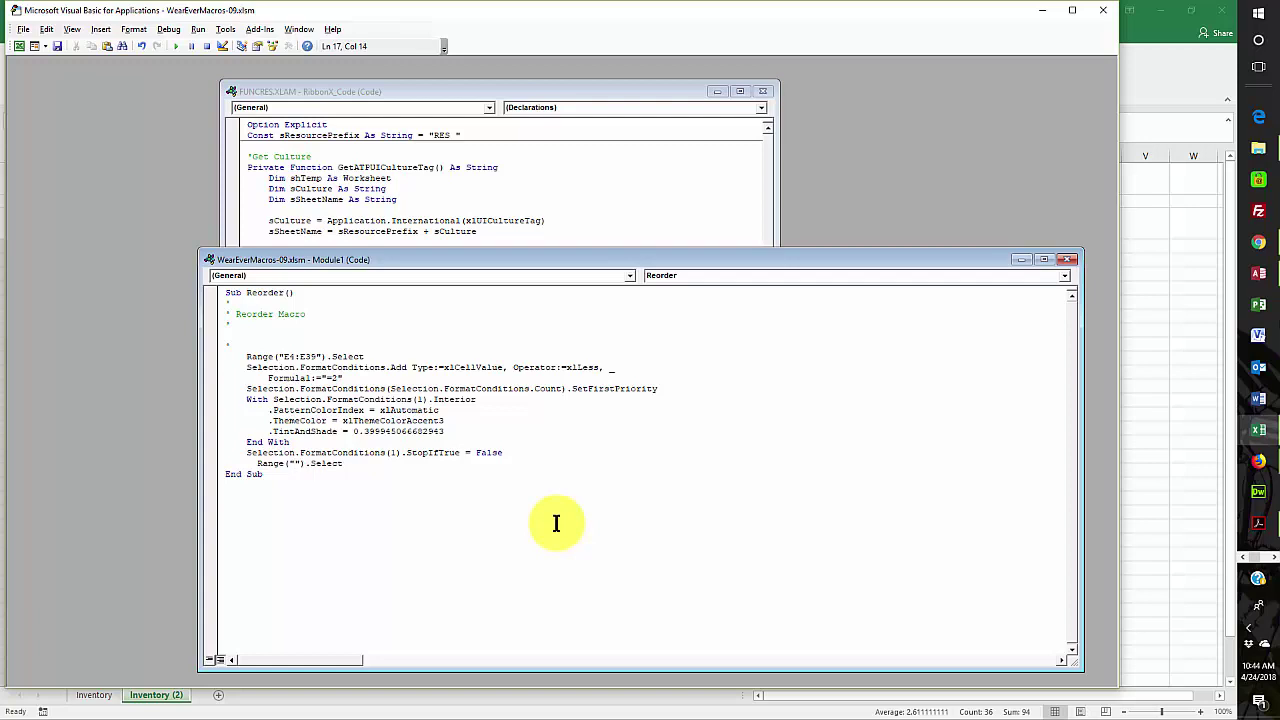
{"action": "type", "text": "A1"}
{"action": "left_click", "coordinate": [58, 46]}
{"action": "key", "text": "alt+F11"}
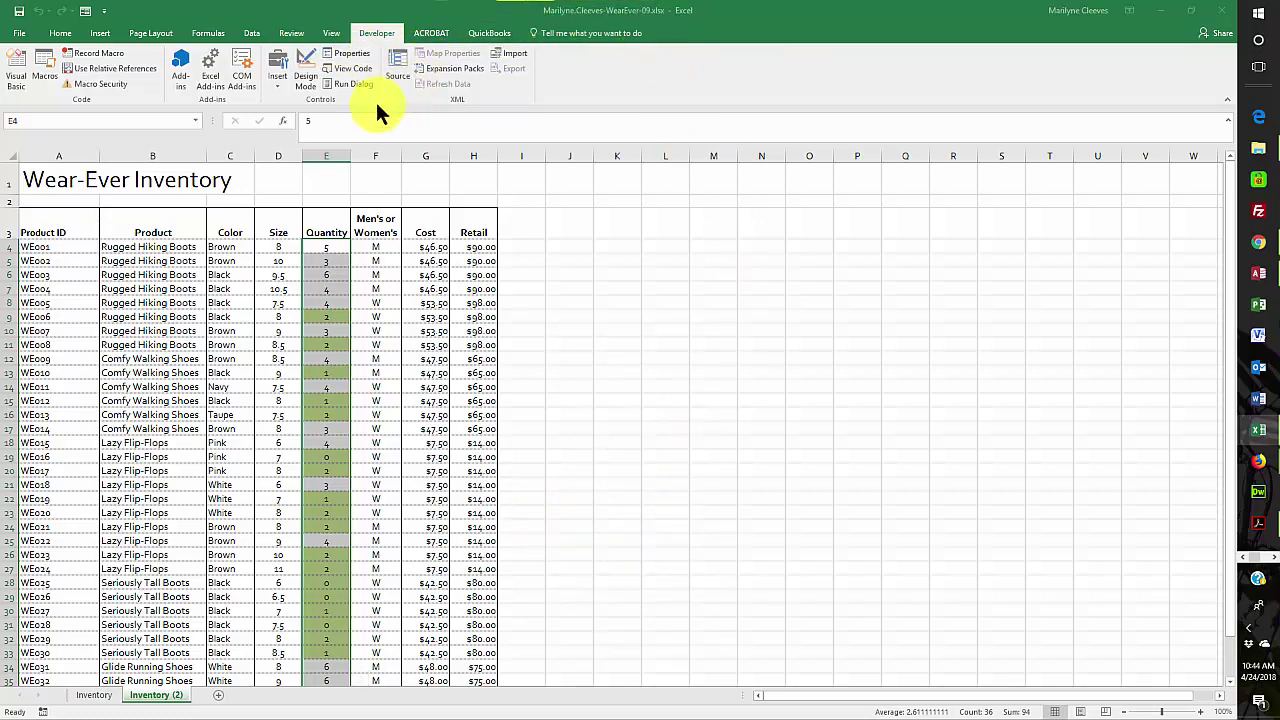
{"action": "left_click", "coordinate": [332, 33]}
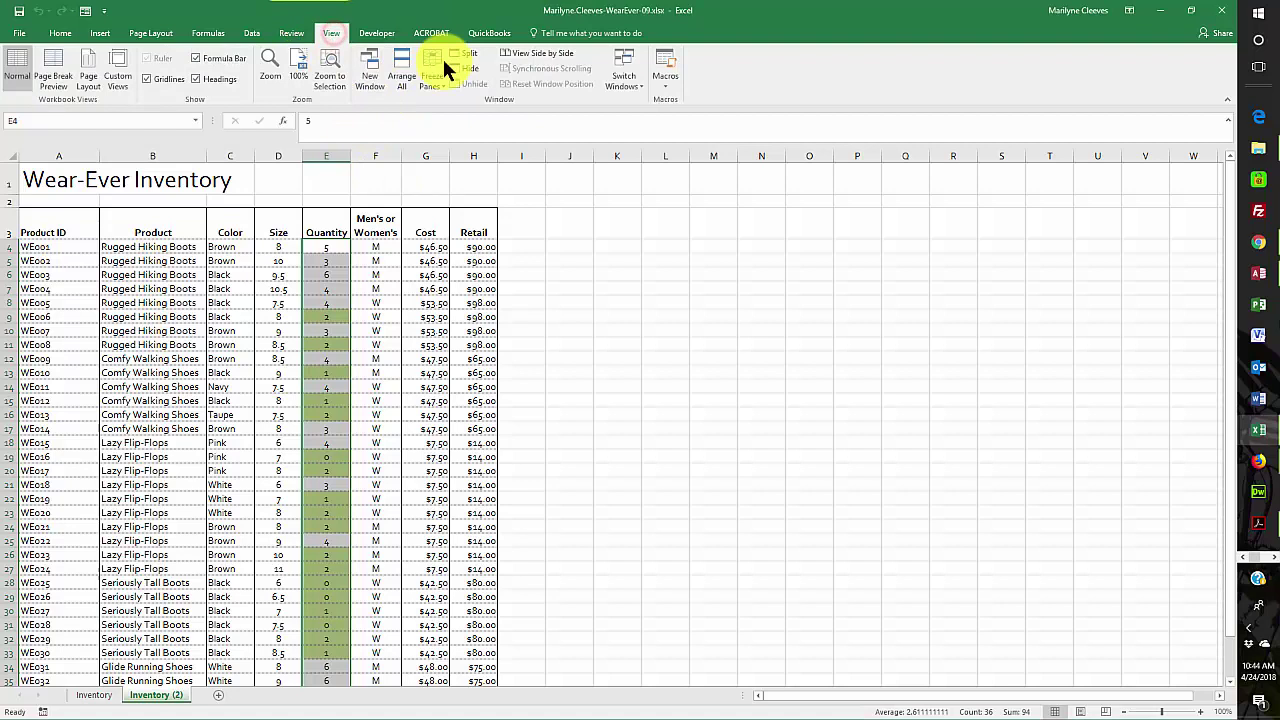
{"action": "left_click", "coordinate": [620, 82]}
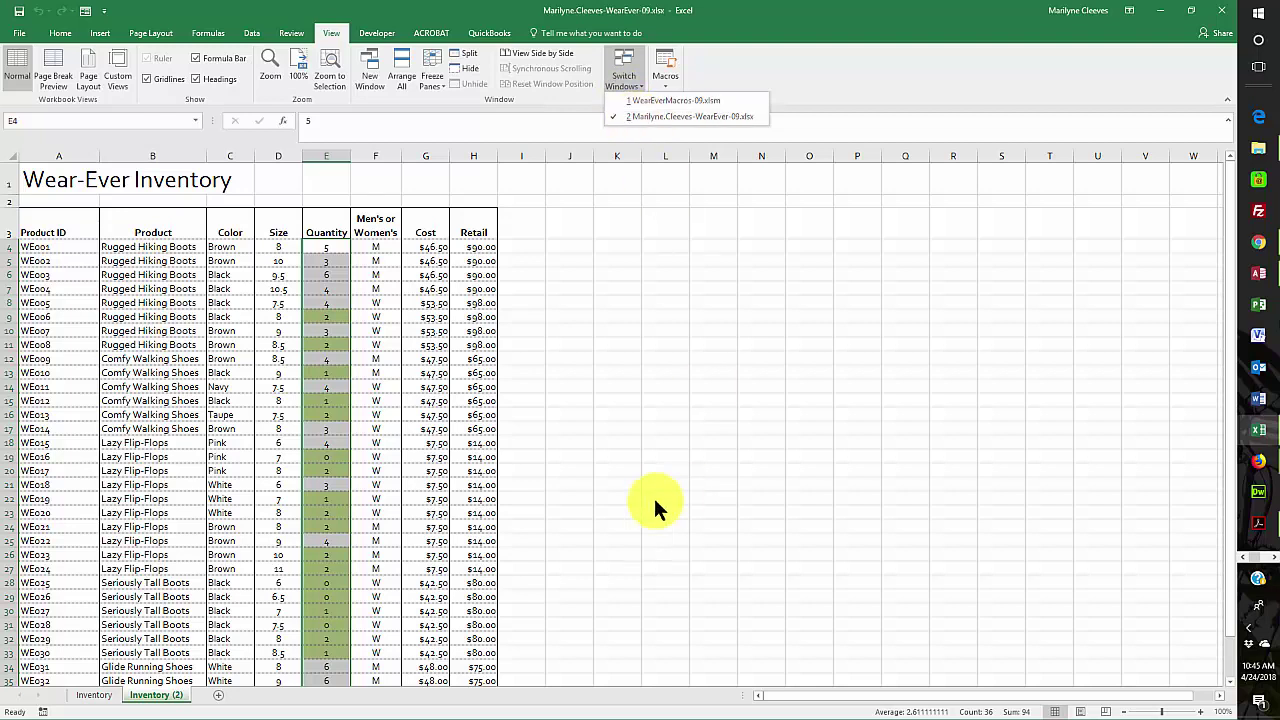
{"action": "left_click", "coordinate": [610, 452]}
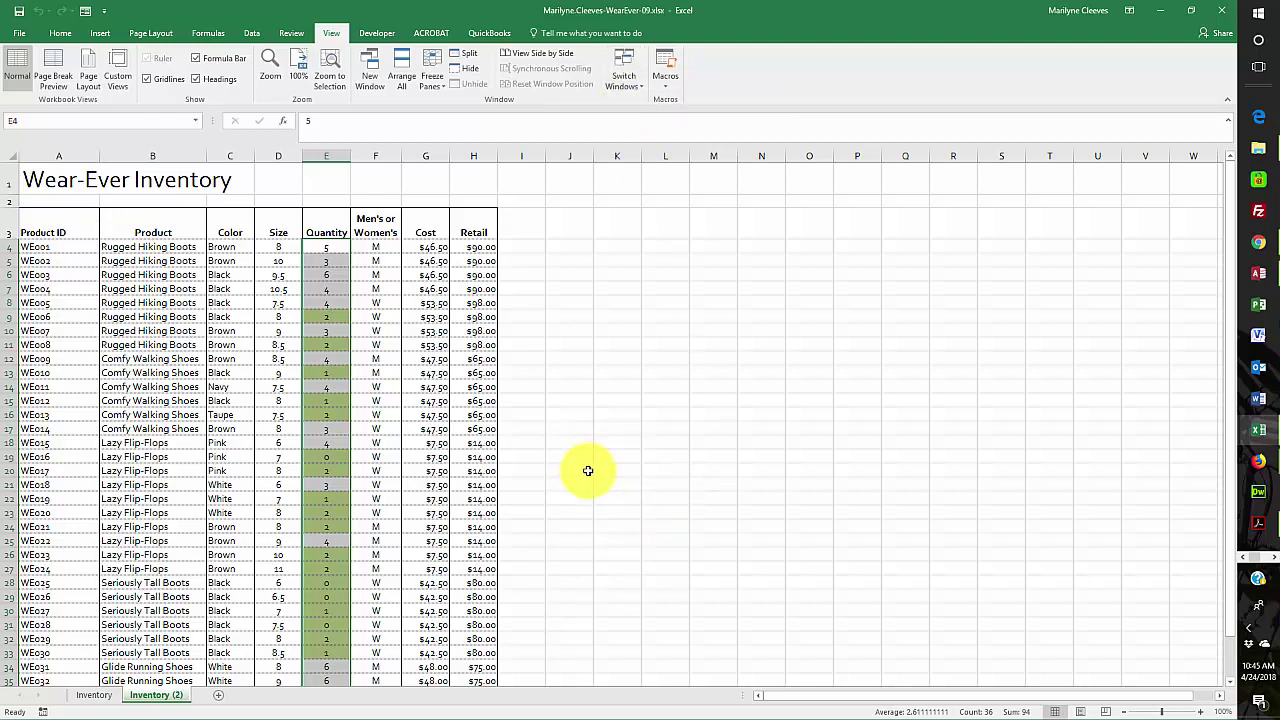
- Display the original Inventory sheet of the WearEver-09 workbook
{"action": "key", "text": "alt+Tab"}
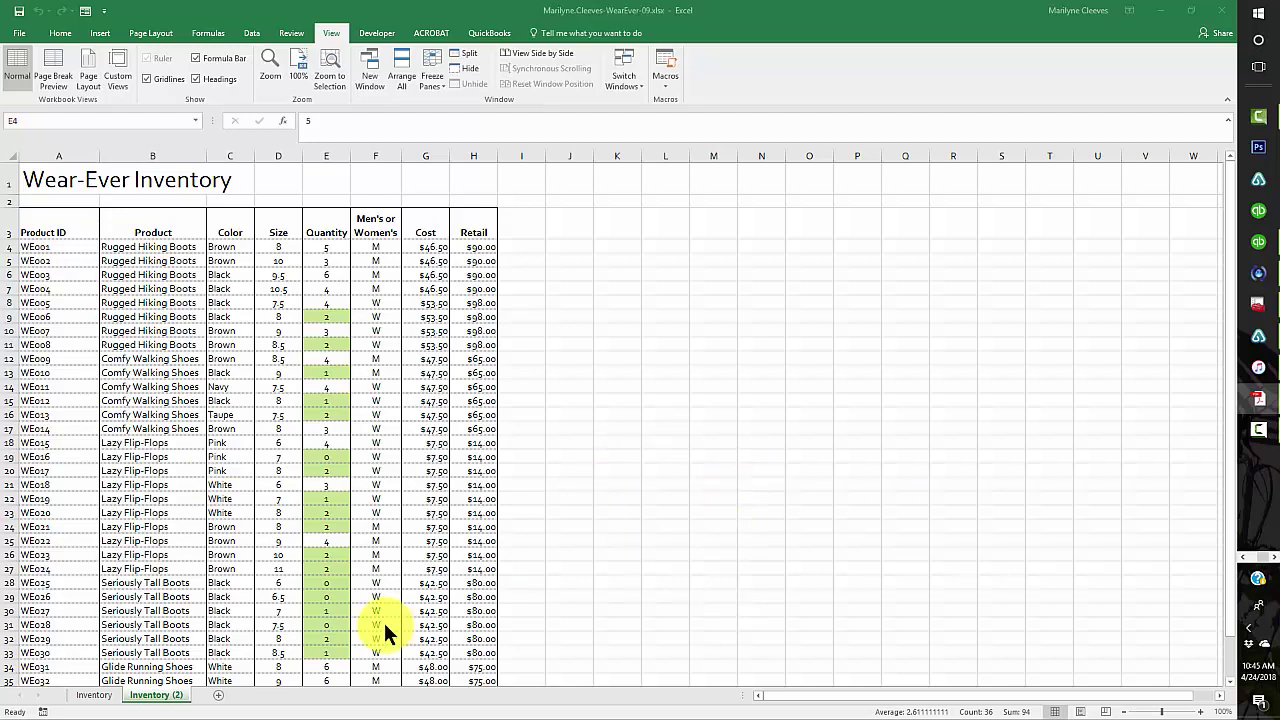
{"action": "key", "text": "alt+Tab"}
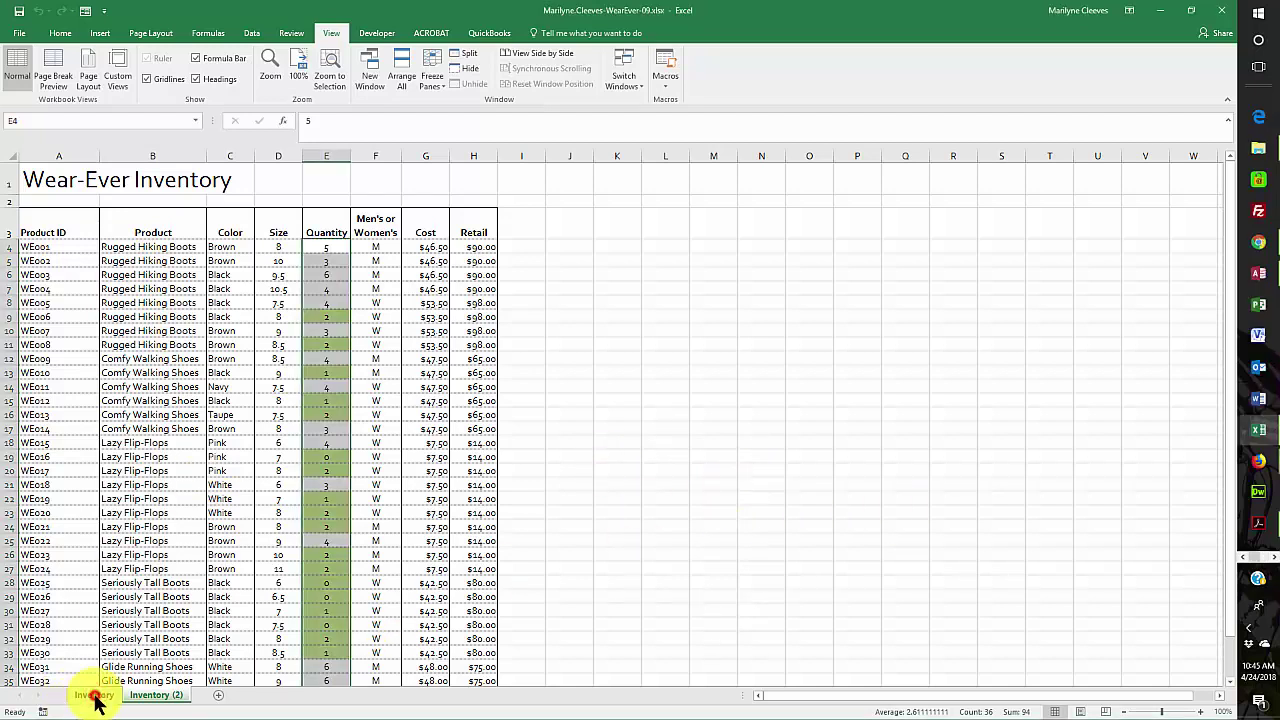
{"action": "left_click", "coordinate": [94, 696]}
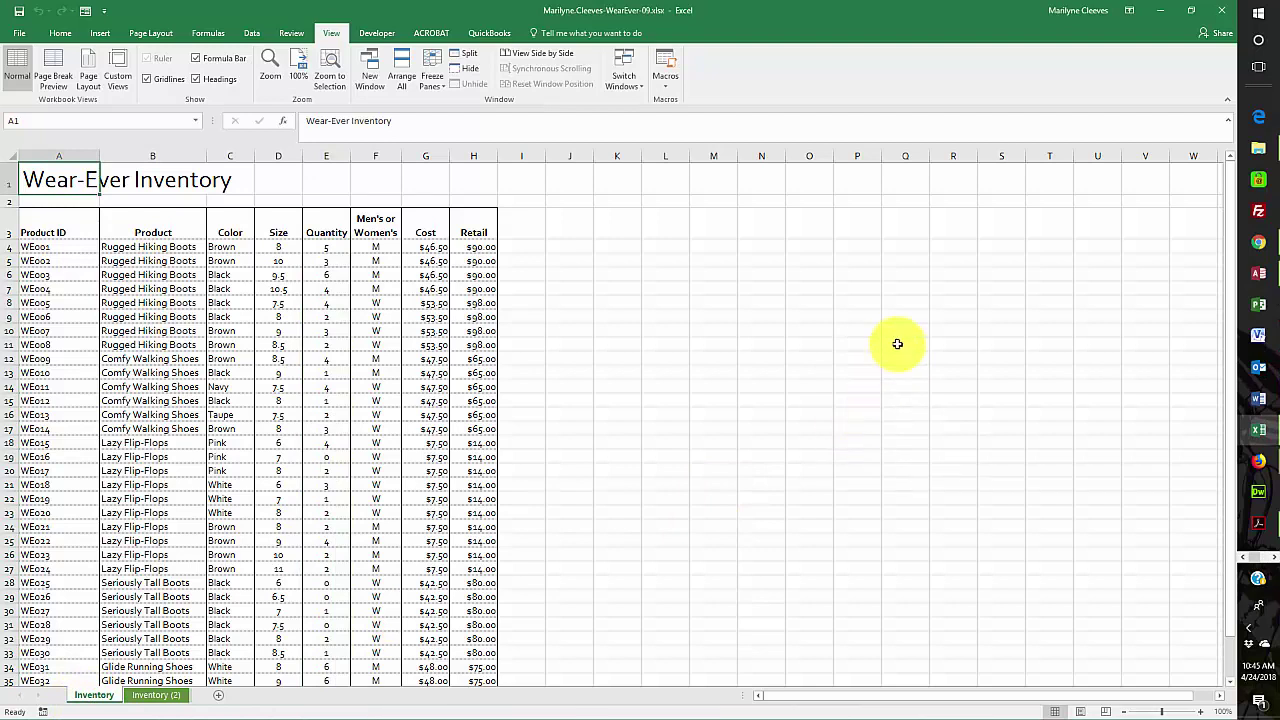
- Draw a form control button over cells J3:K3 of the Inventory sheet and assign it the Reorder macro from WearEverMacros-09.xlsm
{"action": "left_click", "coordinate": [380, 32]}
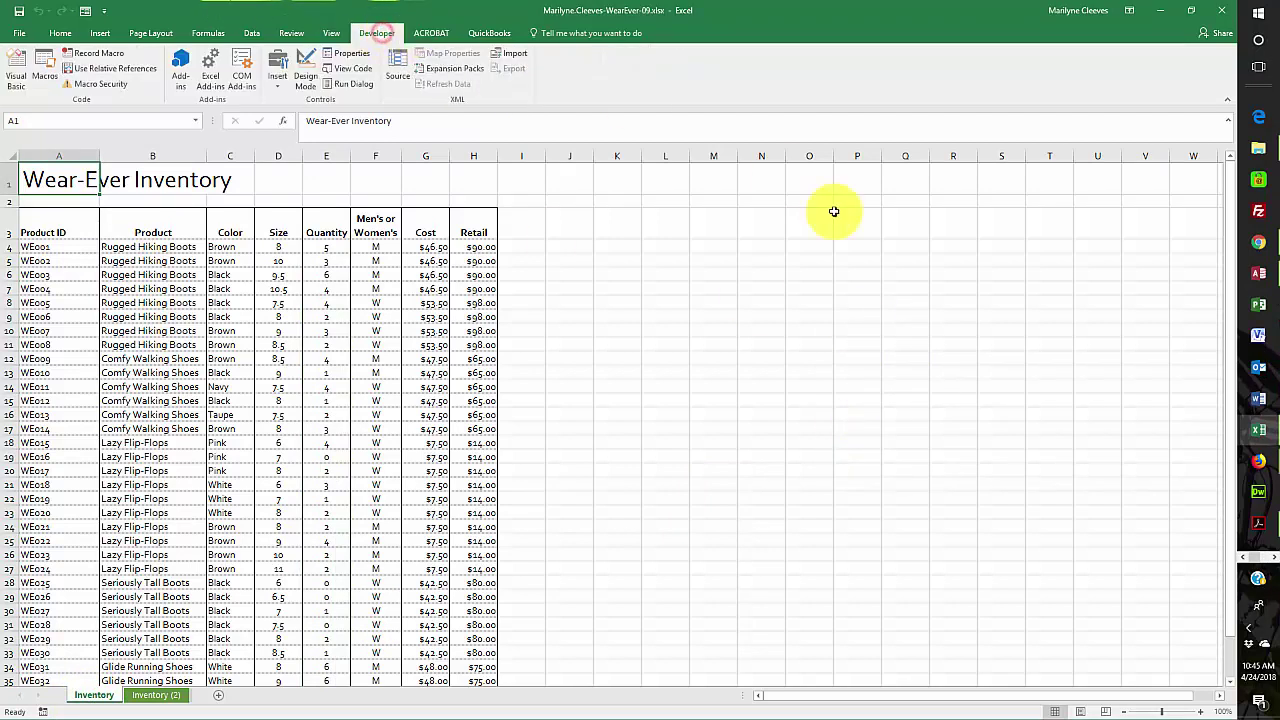
{"action": "left_click", "coordinate": [280, 77]}
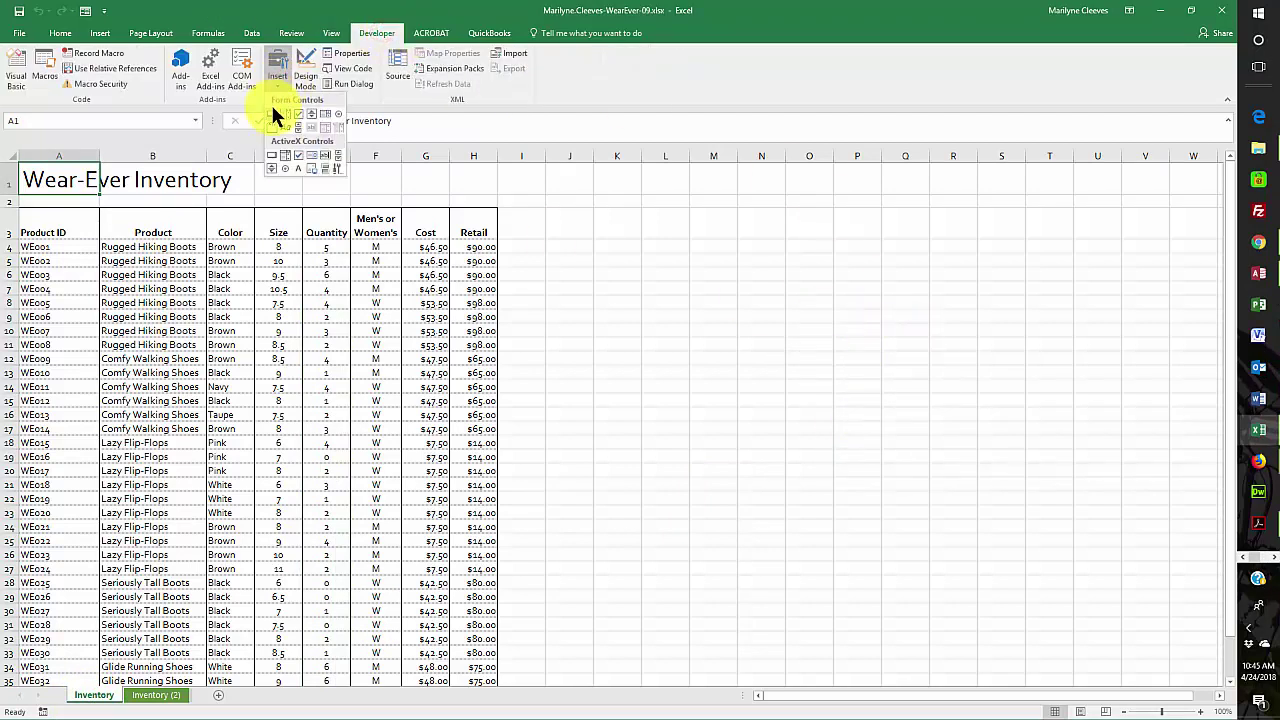
{"action": "left_click", "coordinate": [273, 113]}
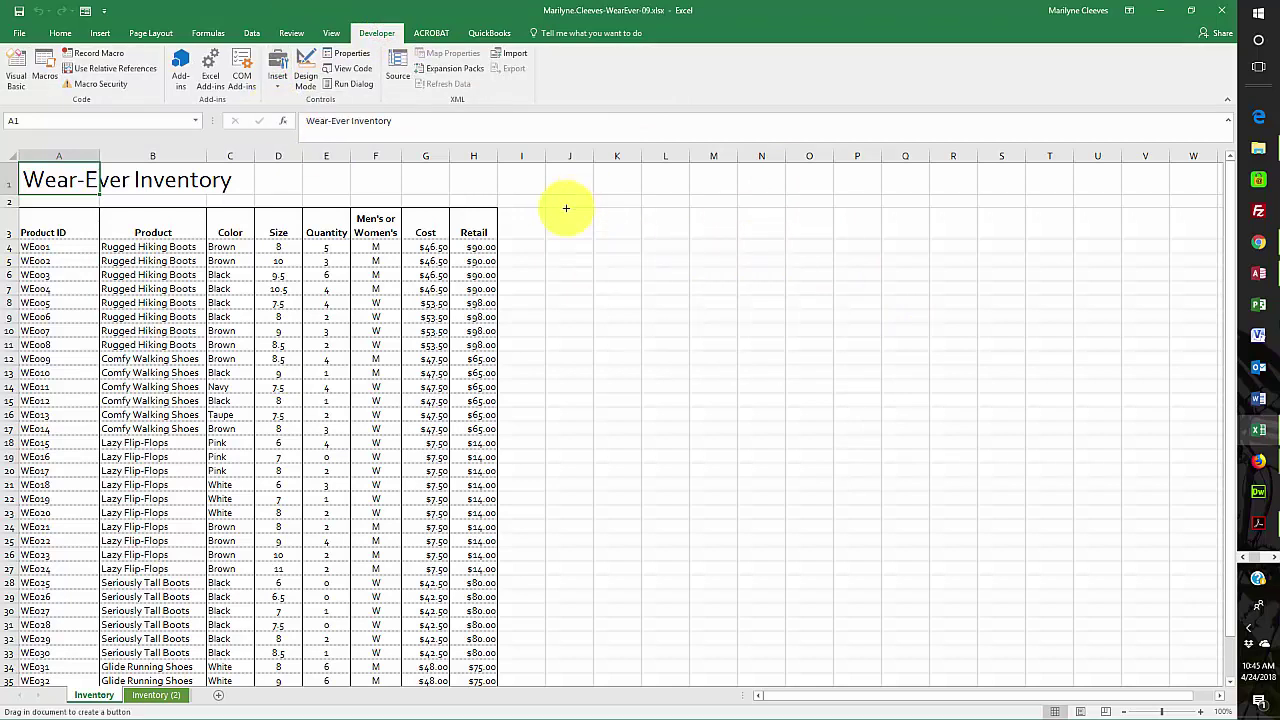
{"action": "left_click_drag", "start_coordinate": [546, 208], "coordinate": [646, 240]}
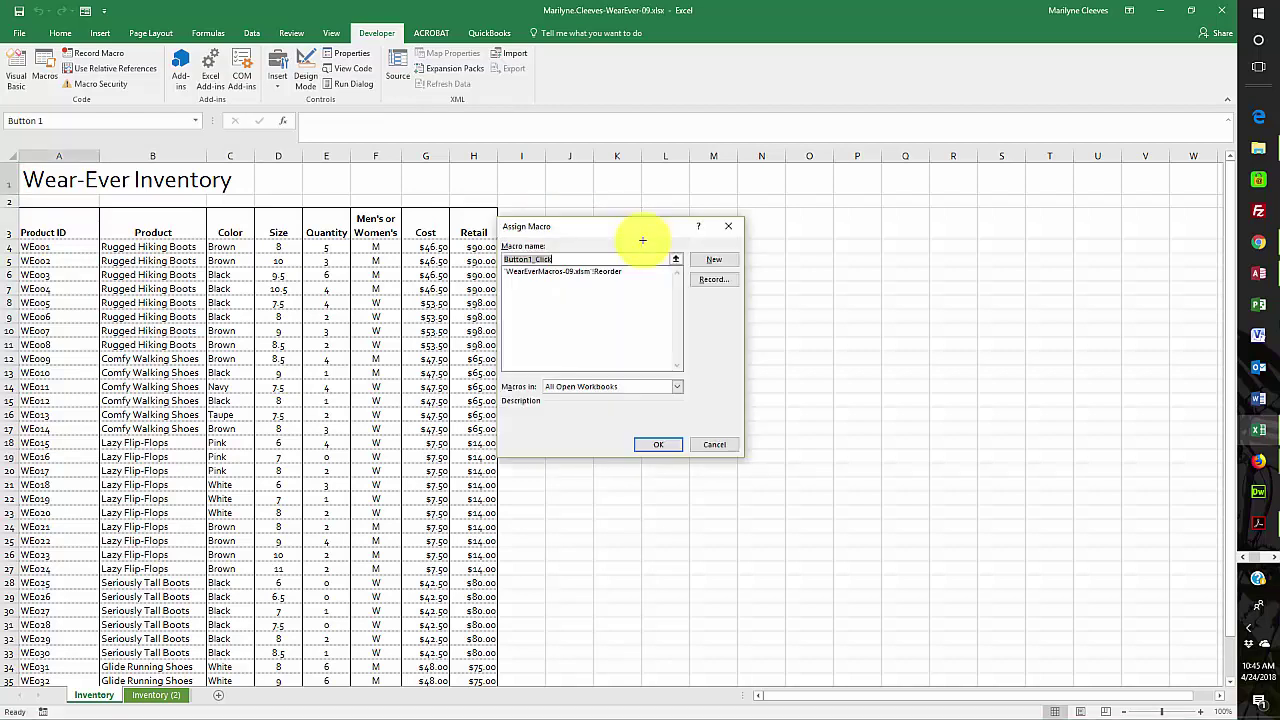
{"action": "left_click", "coordinate": [567, 267]}
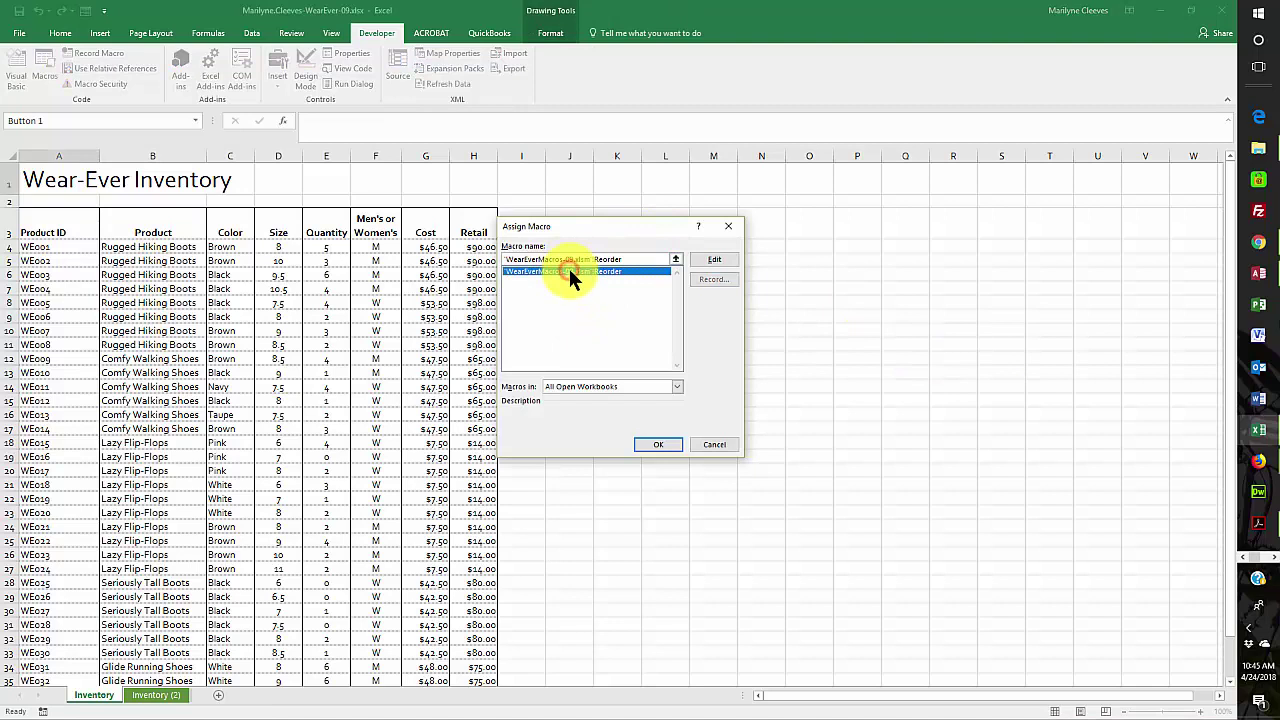
{"action": "left_click", "coordinate": [670, 442]}
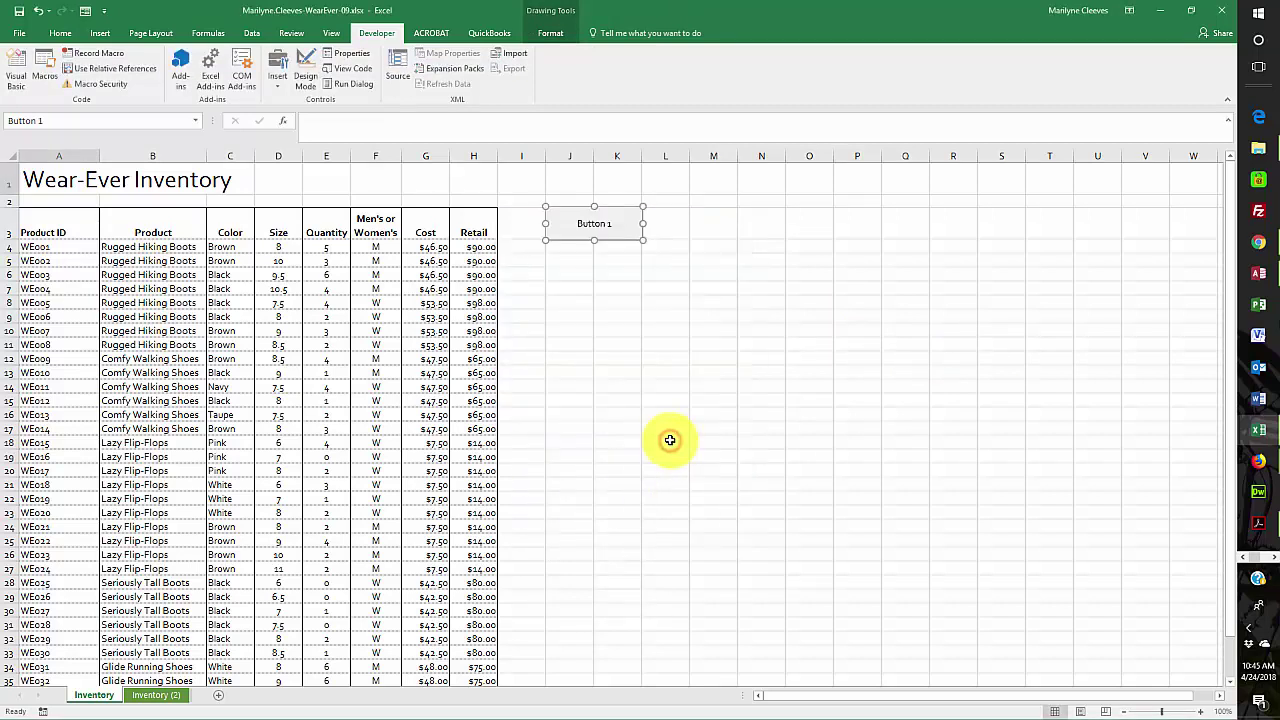
- Change the button's caption to "Click here to find items for re-order." and deselect the button
{"action": "right_click", "coordinate": [576, 226]}
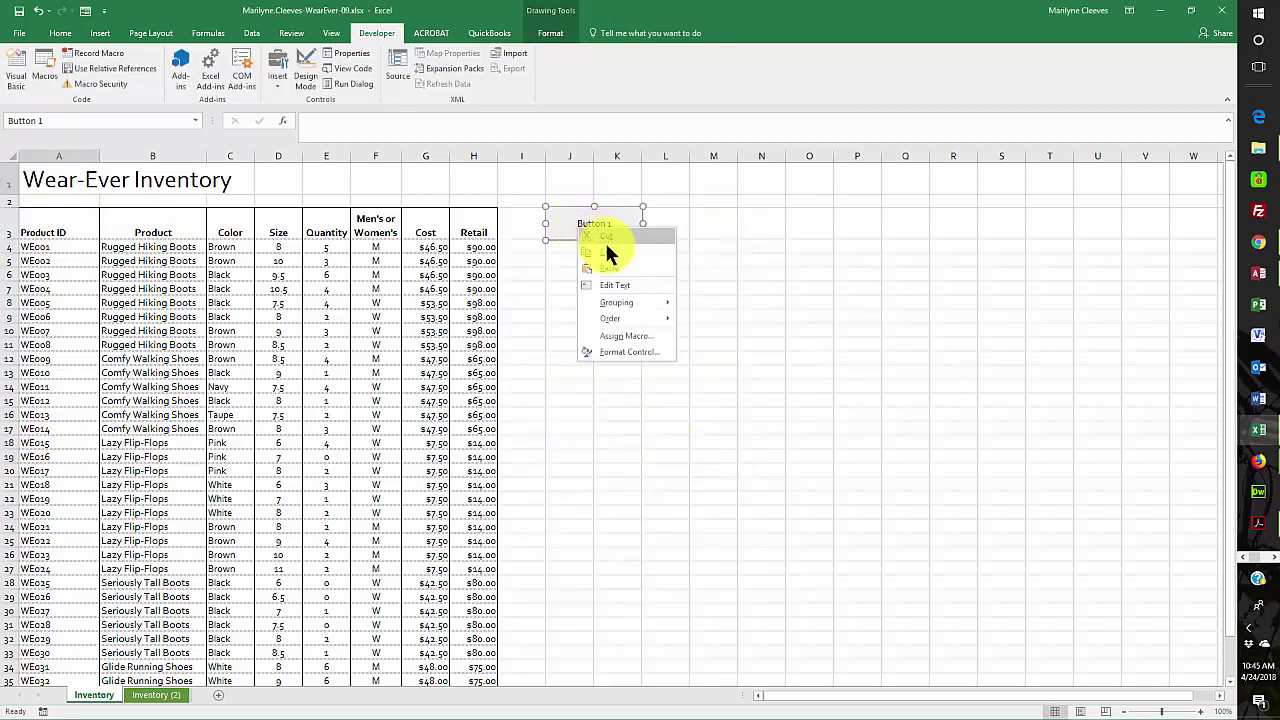
{"action": "left_click", "coordinate": [614, 286]}
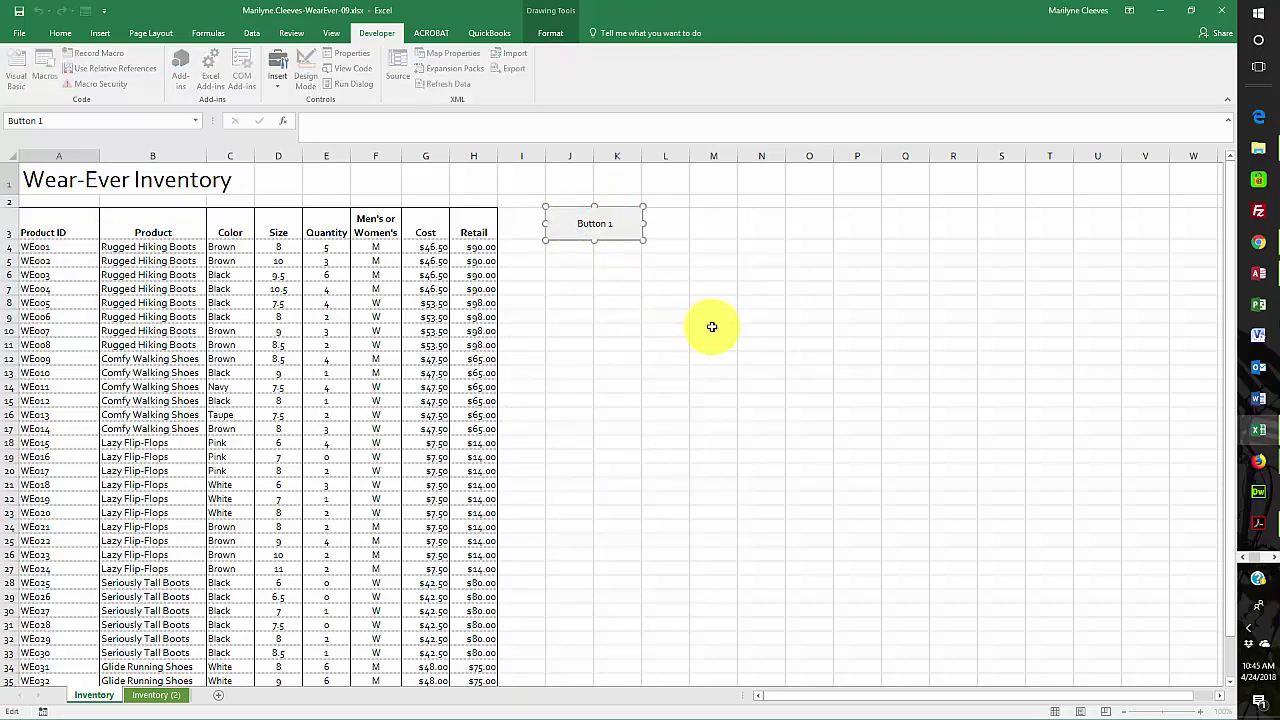
{"action": "type", "text": "c"}
{"action": "key", "text": "BackSpace"}
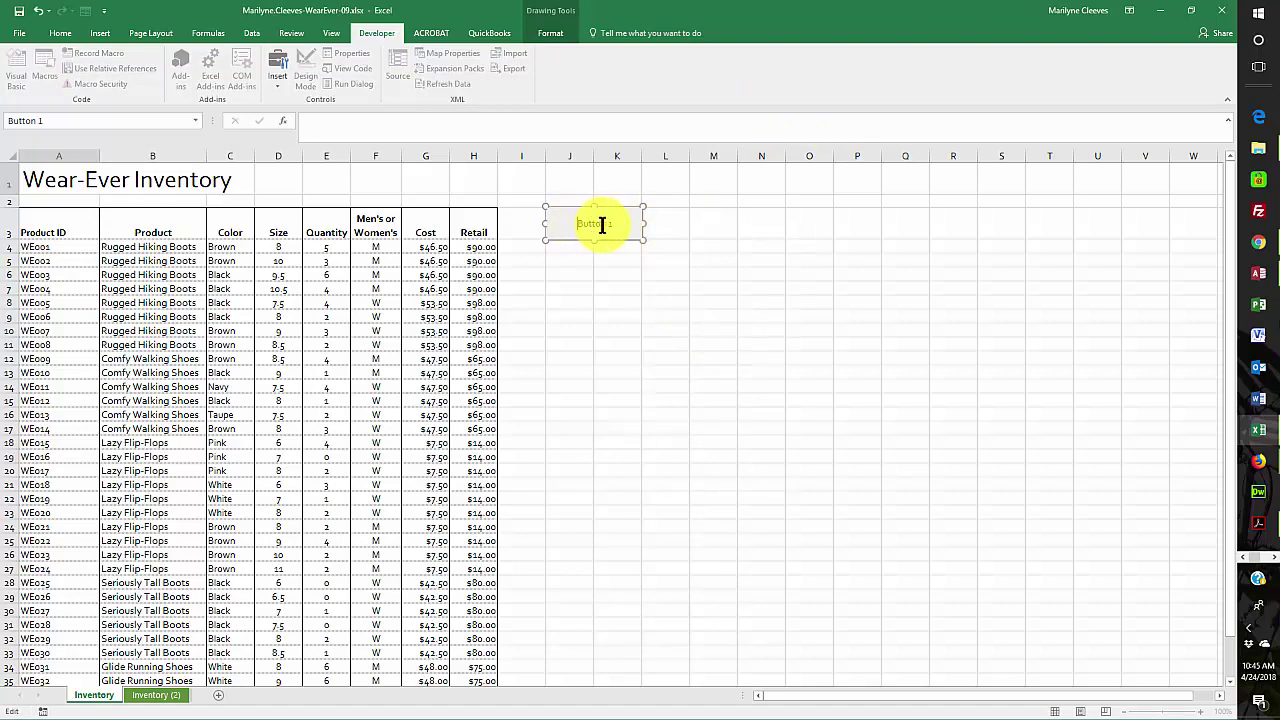
{"action": "left_click_drag", "start_coordinate": [579, 225], "coordinate": [642, 216]}
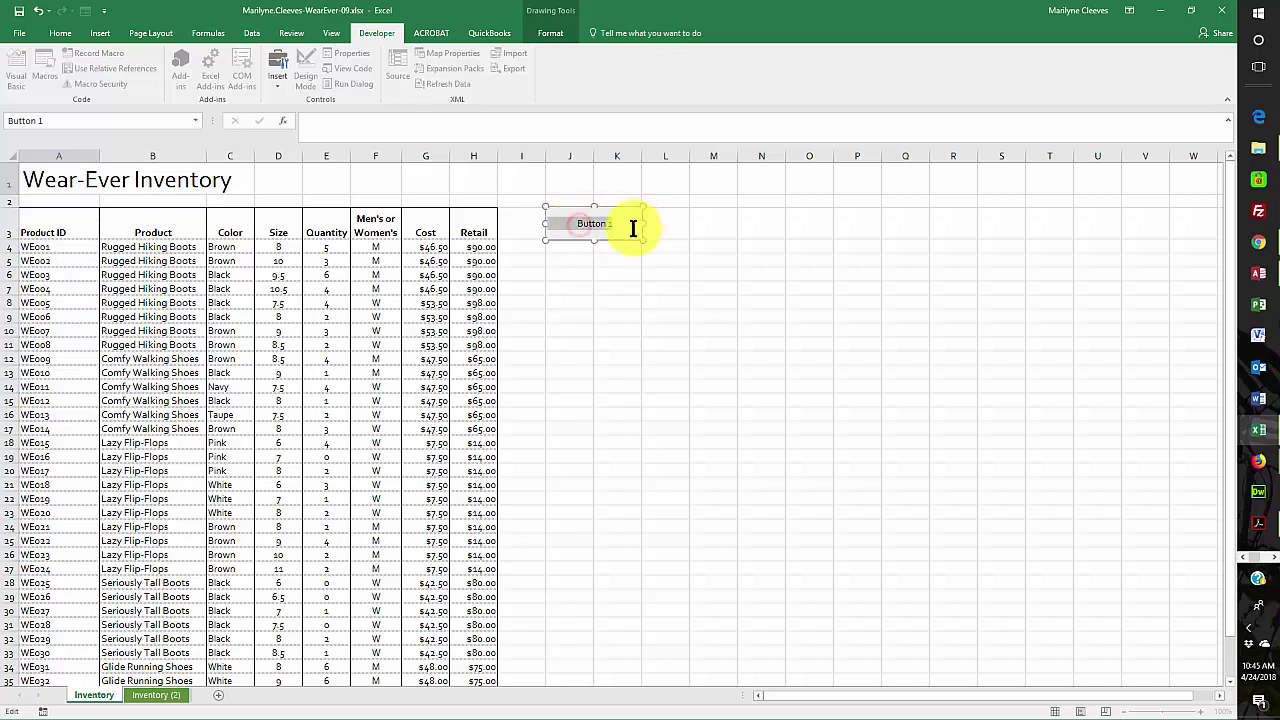
{"action": "type", "text": "C"}
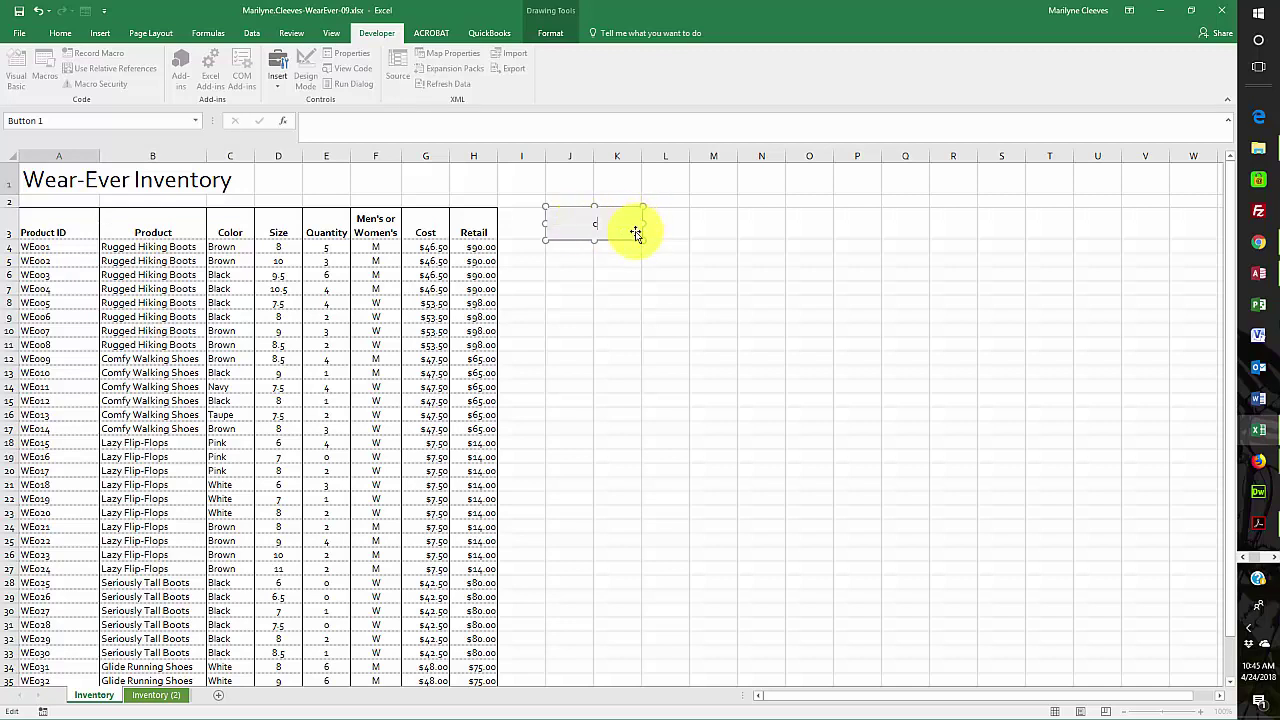
{"action": "type", "text": "lick here to find items for re"}
{"action": "type", "text": "-order"}
{"action": "left_click", "coordinate": [621, 342]}
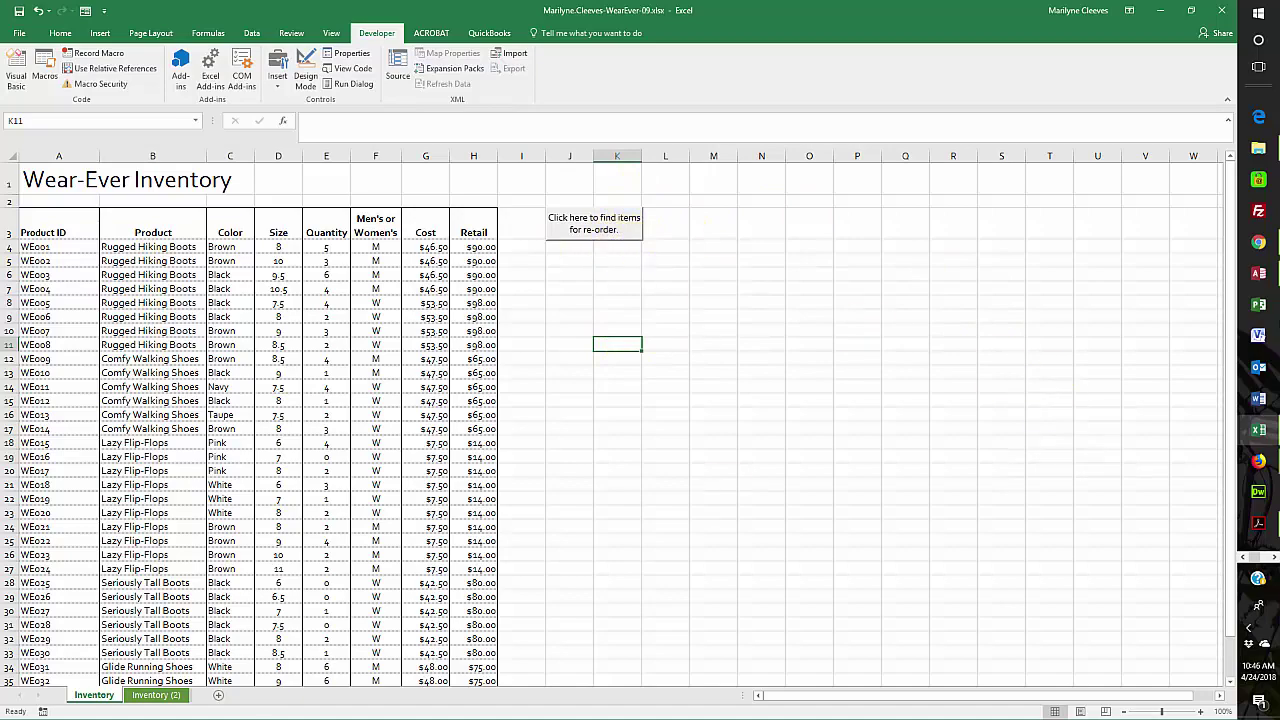
- Run the Reorder macro on the Inventory sheet using the new re-order button
{"action": "scroll", "coordinate": [617, 420], "scroll_direction": "down", "scroll_amount": 3}
{"action": "scroll", "coordinate": [617, 420], "scroll_direction": "up", "scroll_amount": 3}
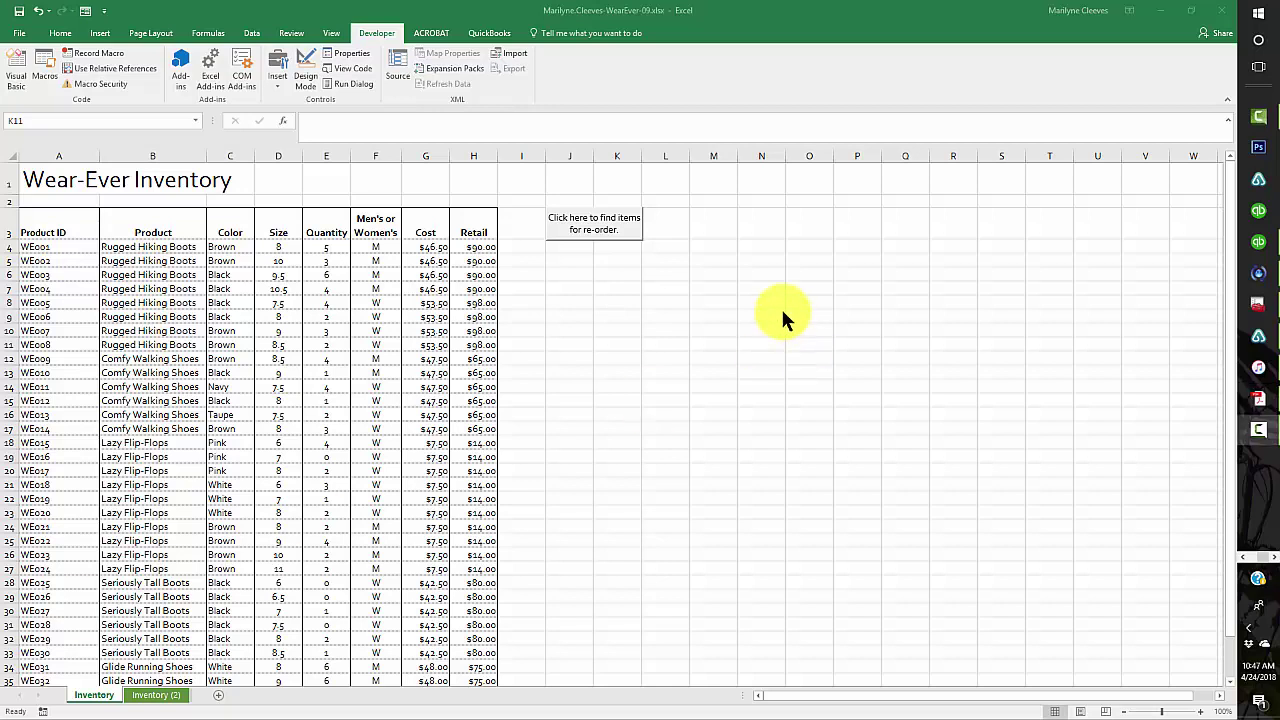
{"action": "left_click", "coordinate": [604, 228]}
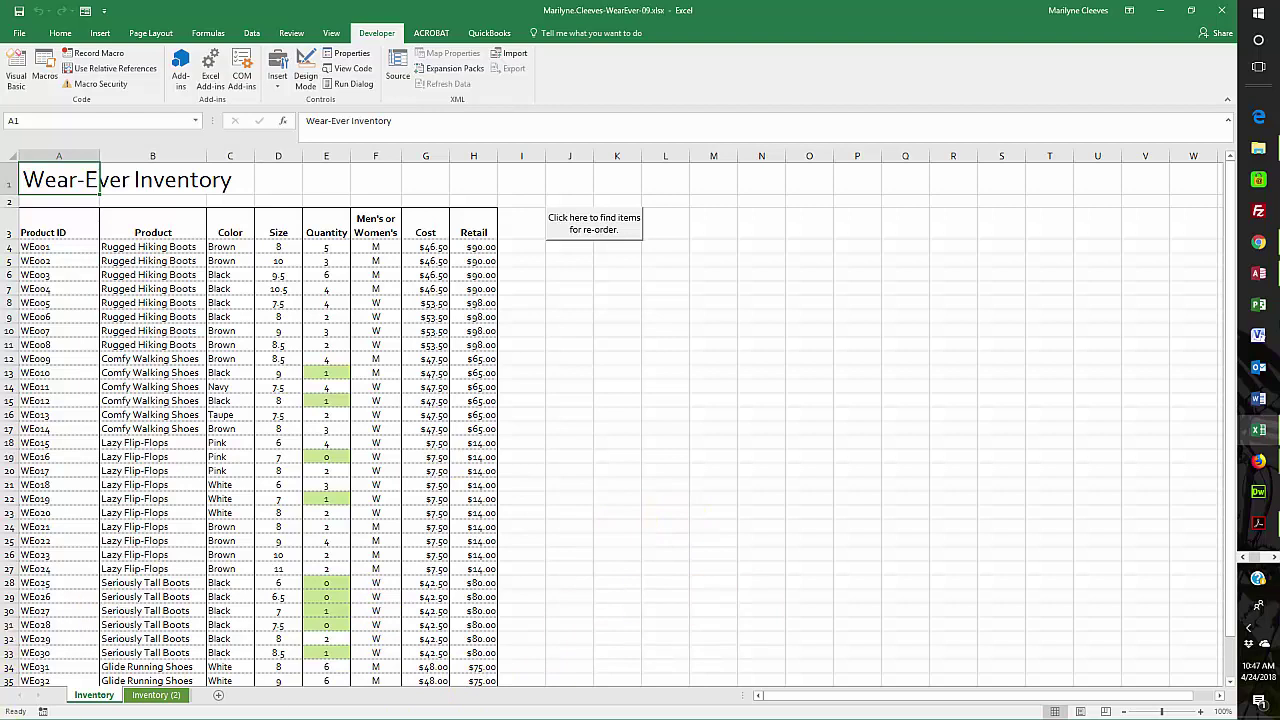
{"action": "key", "text": "F10"}
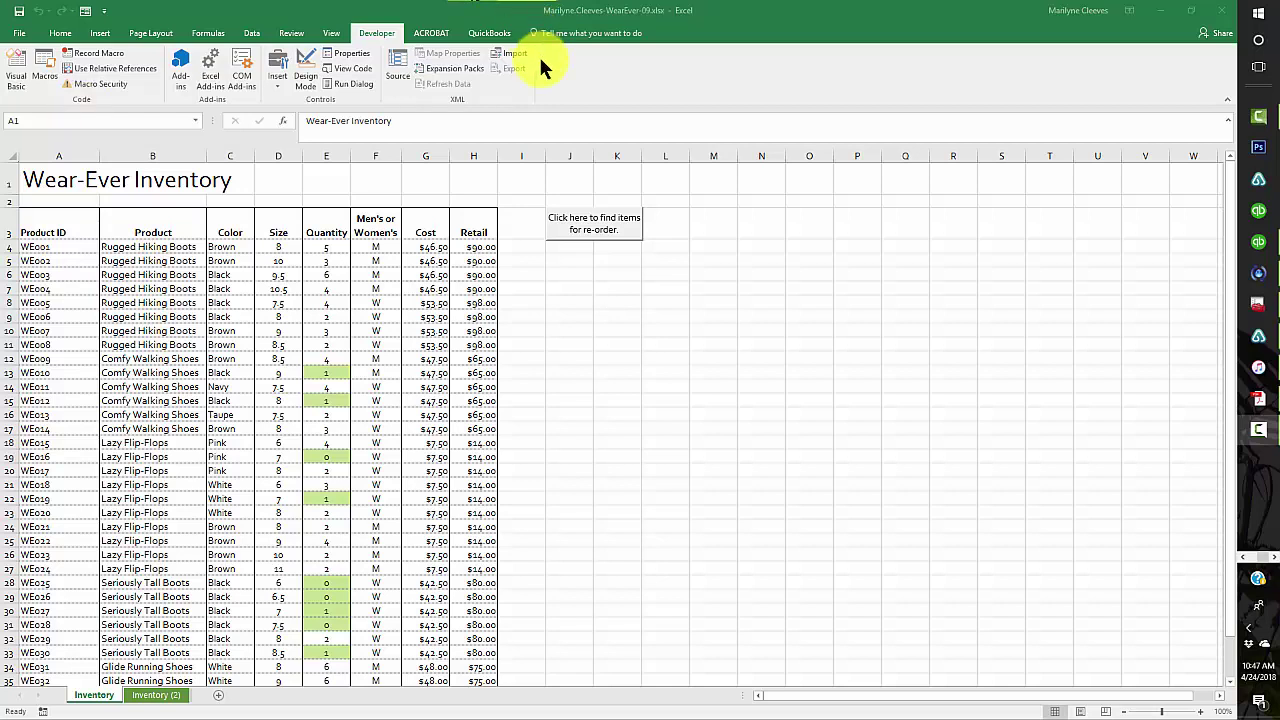
- Switch to the WearEverMacros-09.xlsm workbook
{"action": "left_click", "coordinate": [329, 34]}
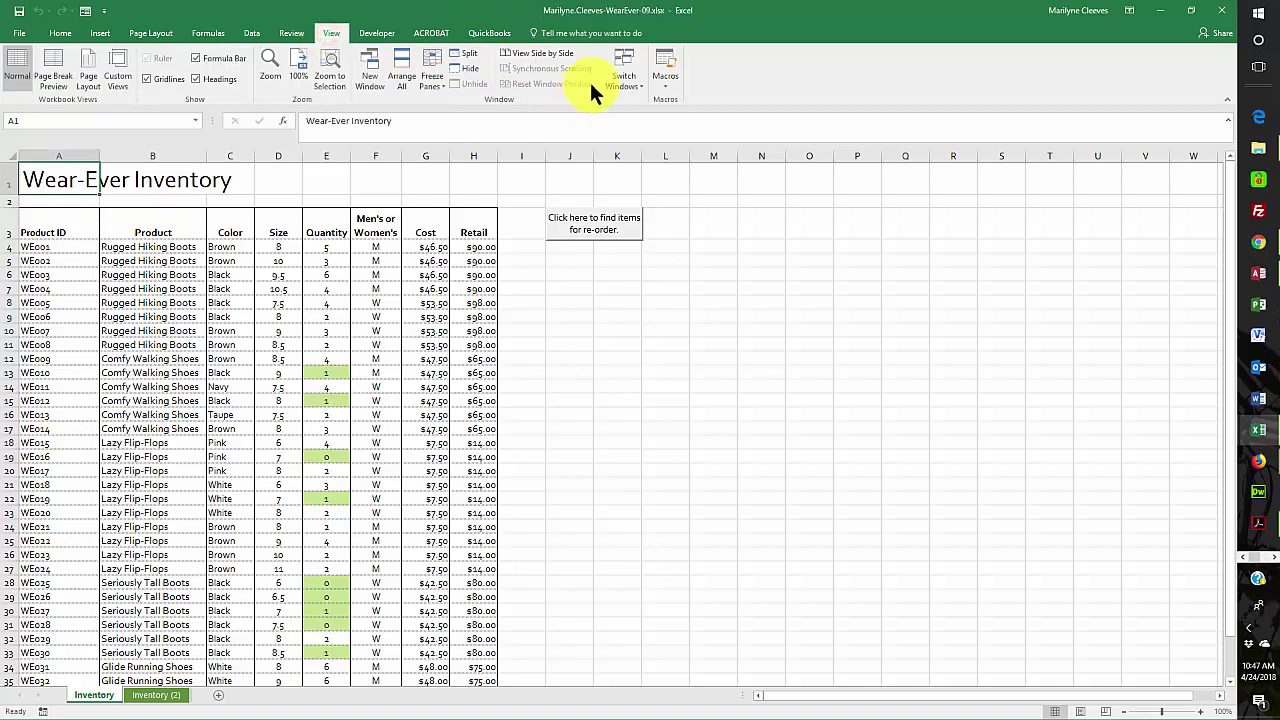
{"action": "left_click", "coordinate": [624, 82]}
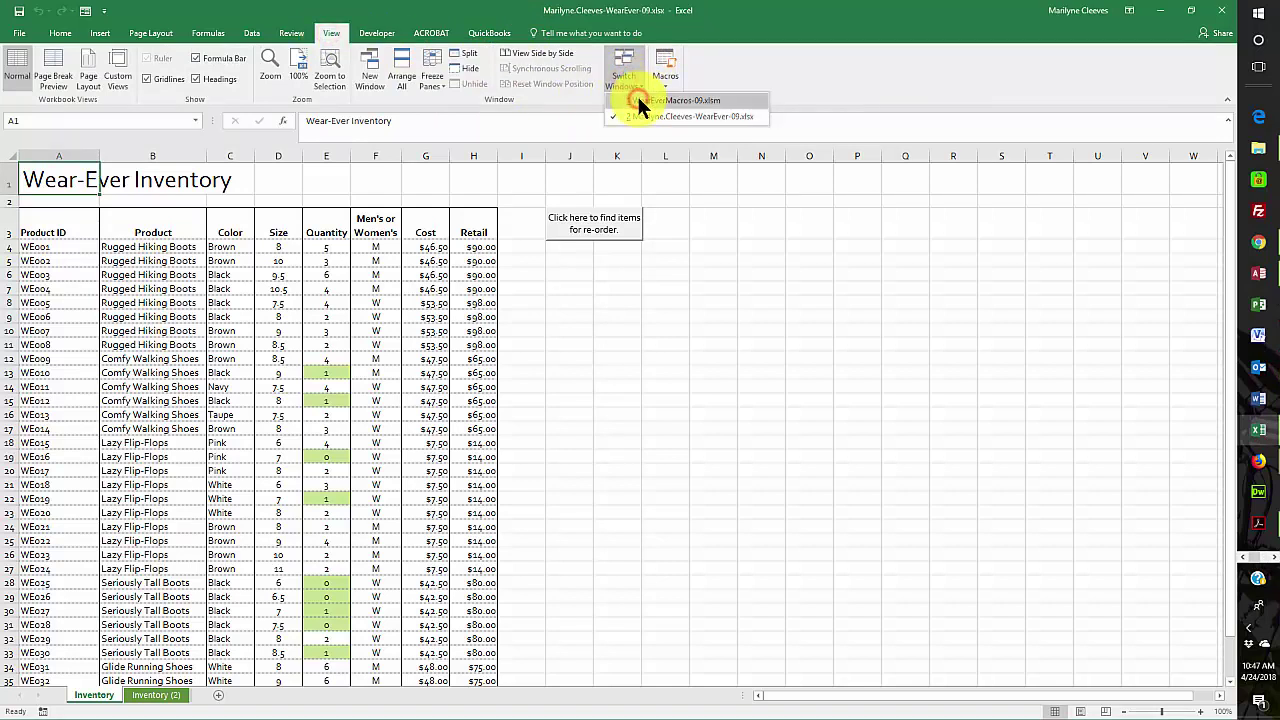
{"action": "left_click", "coordinate": [640, 104]}
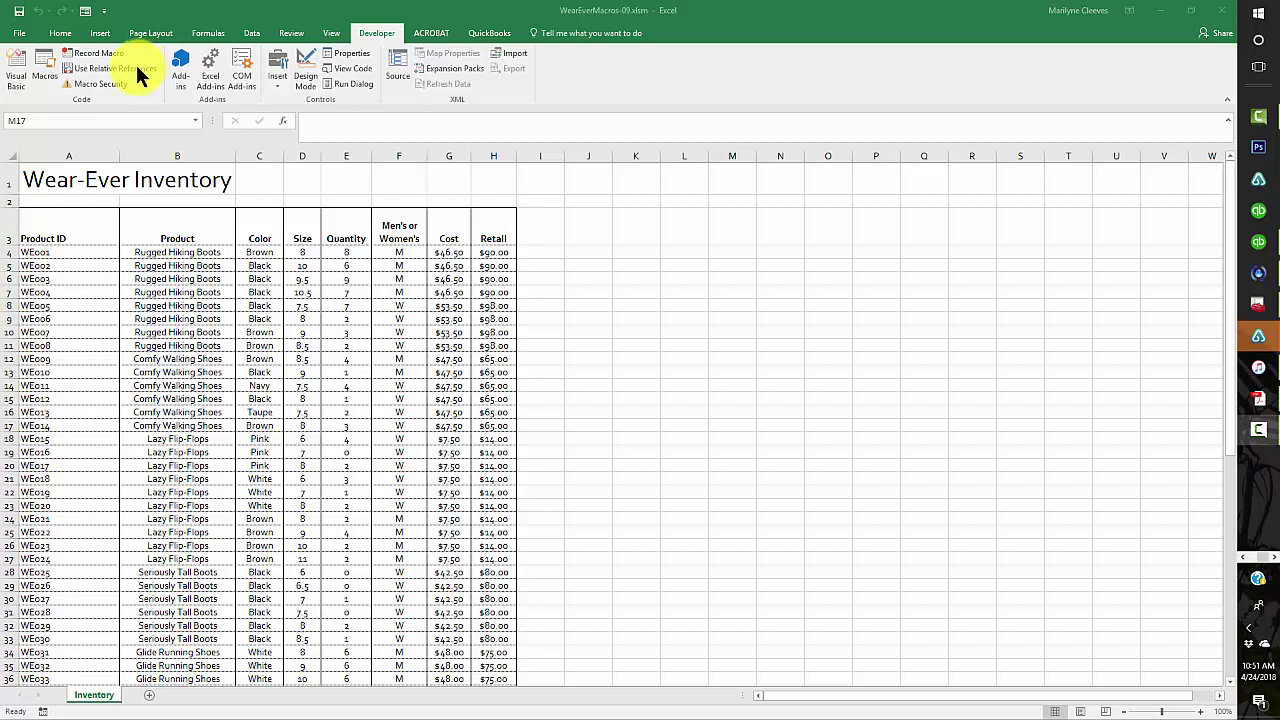
- Start recording a macro named Today, stored in This Workbook, with Ctrl+Shift+D as its assigned shortcut
{"action": "left_click", "coordinate": [83, 53]}
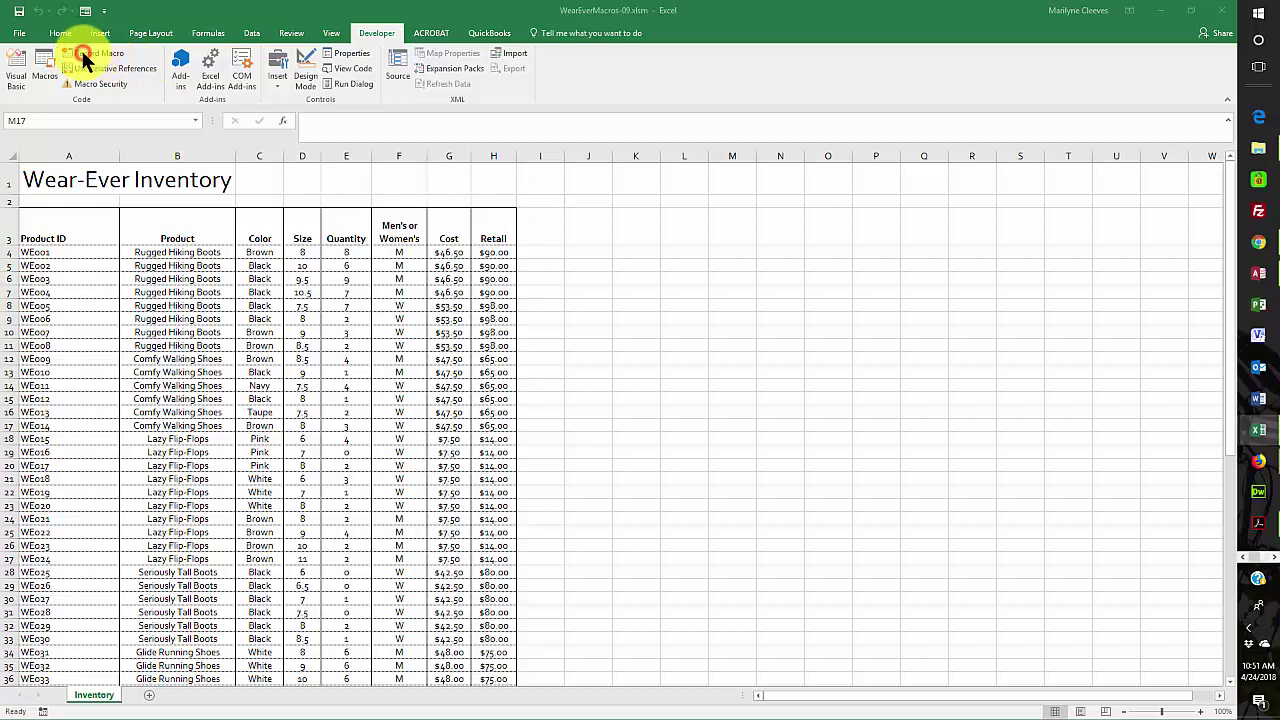
{"action": "left_click", "coordinate": [83, 53]}
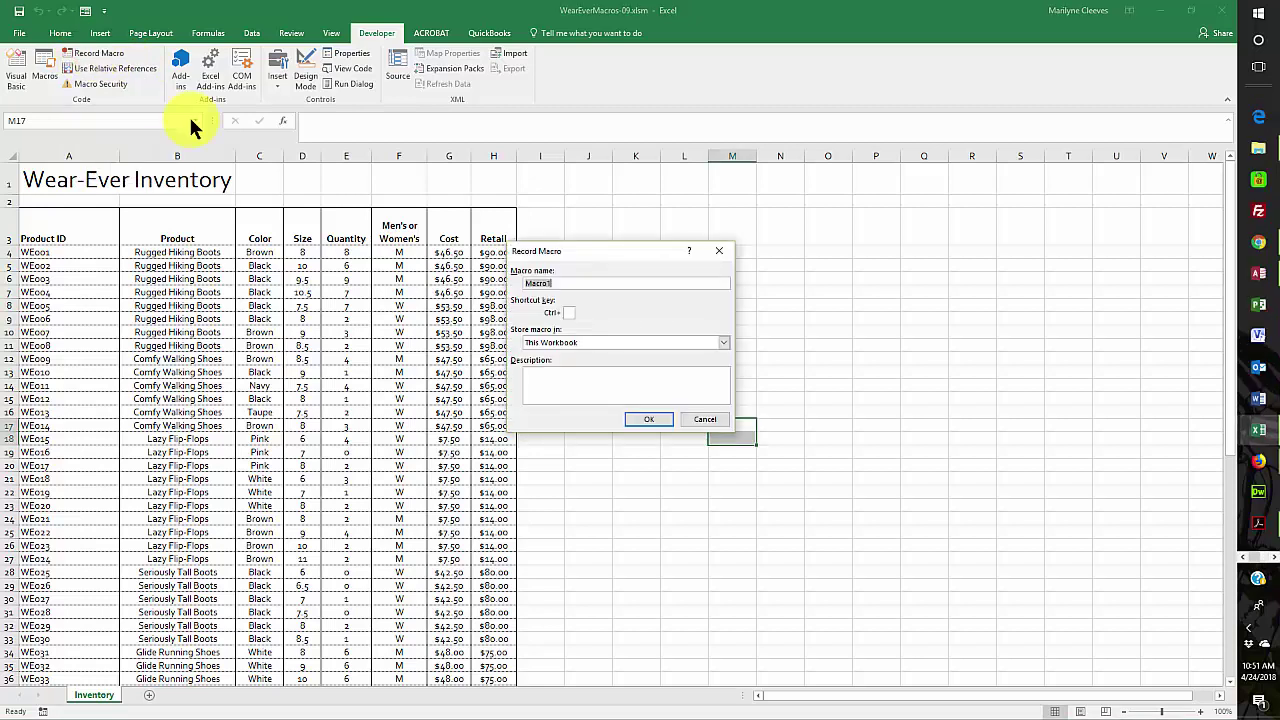
{"action": "left_click", "coordinate": [567, 314]}
{"action": "type", "text": "D"}
{"action": "left_click", "coordinate": [563, 284]}
{"action": "type", "text": "To"}
{"action": "key", "text": "BackSpace"}
{"action": "key", "text": "BackSpace"}
{"action": "key", "text": "BackSpace"}
{"action": "key", "text": "BackSpace"}
{"action": "key", "text": "BackSpace"}
{"action": "key", "text": "BackSpace"}
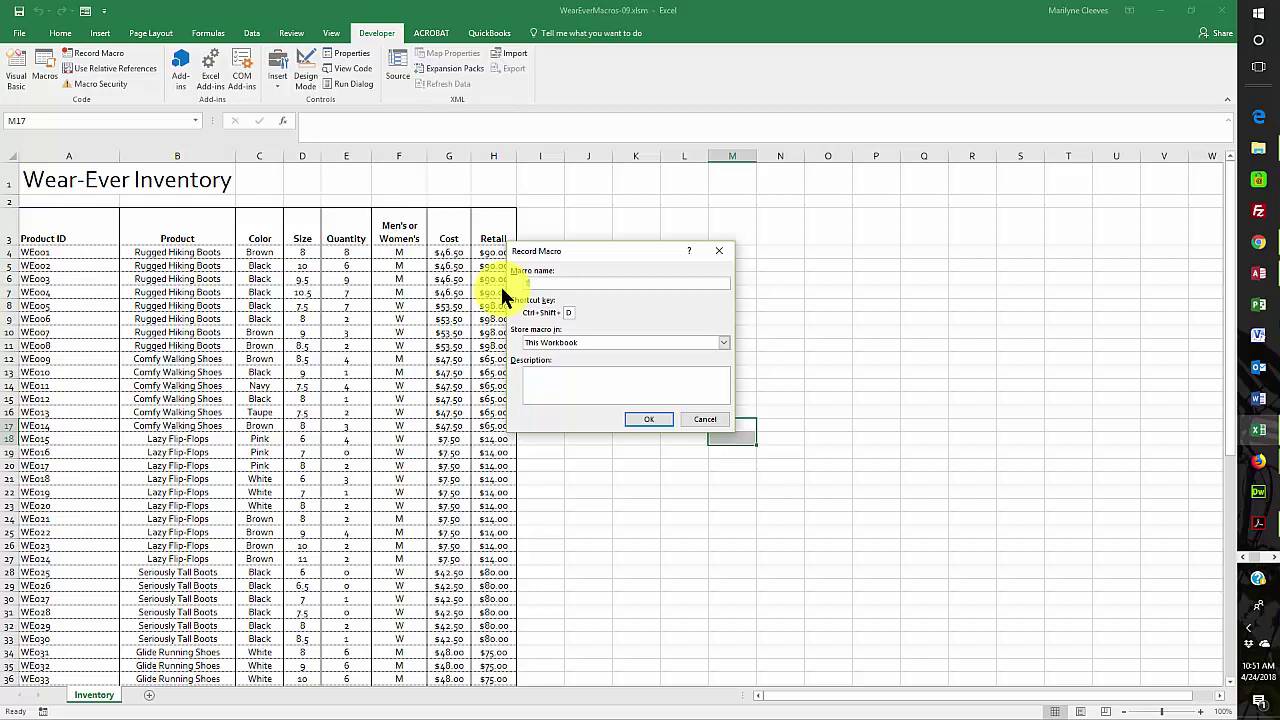
{"action": "type", "text": "day"}
{"action": "left_click", "coordinate": [648, 419]}
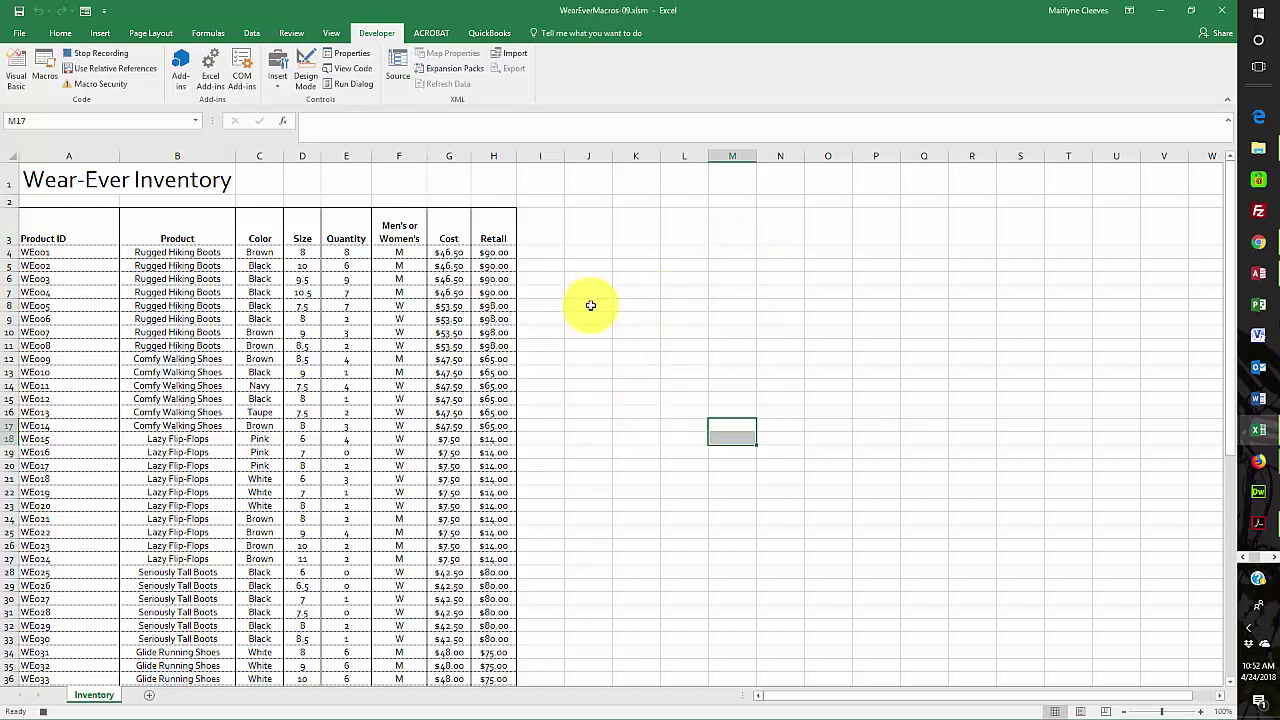
- Record selecting A1 and entering =TODAY() in cell A2, then return to A1 and stop the recording
{"action": "key", "text": "ctrl+Home"}
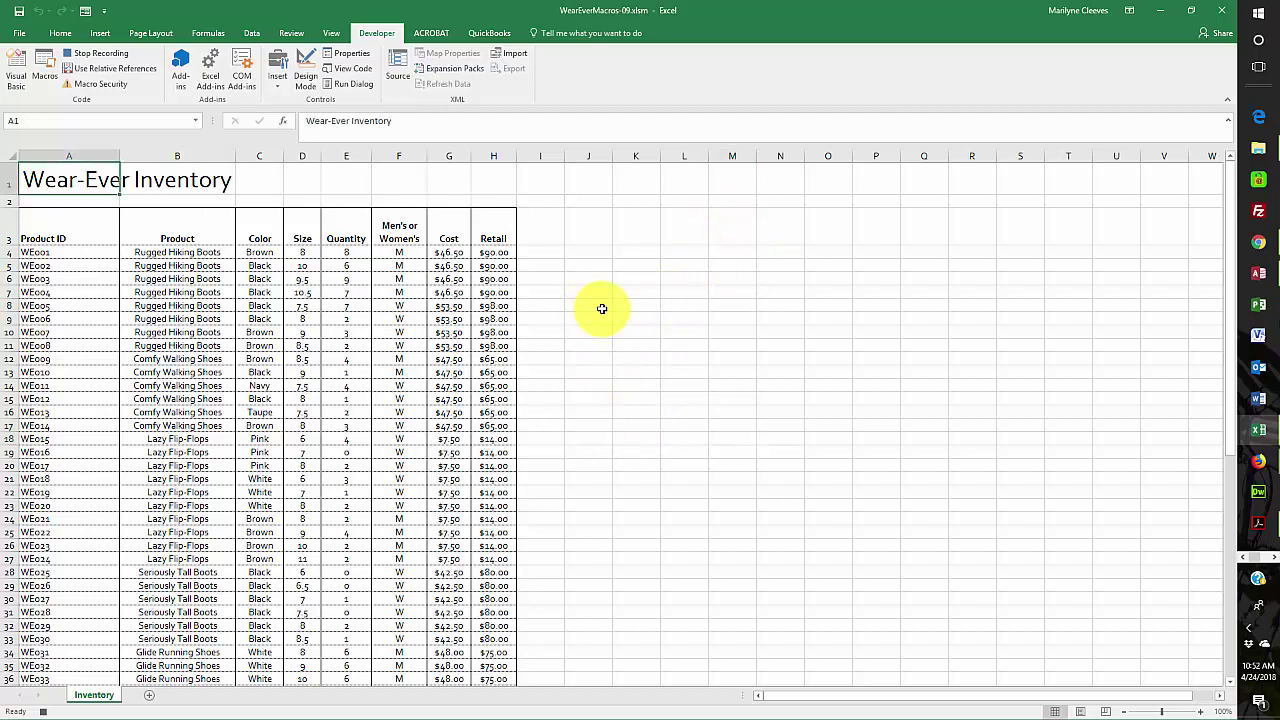
{"action": "left_click", "coordinate": [64, 200]}
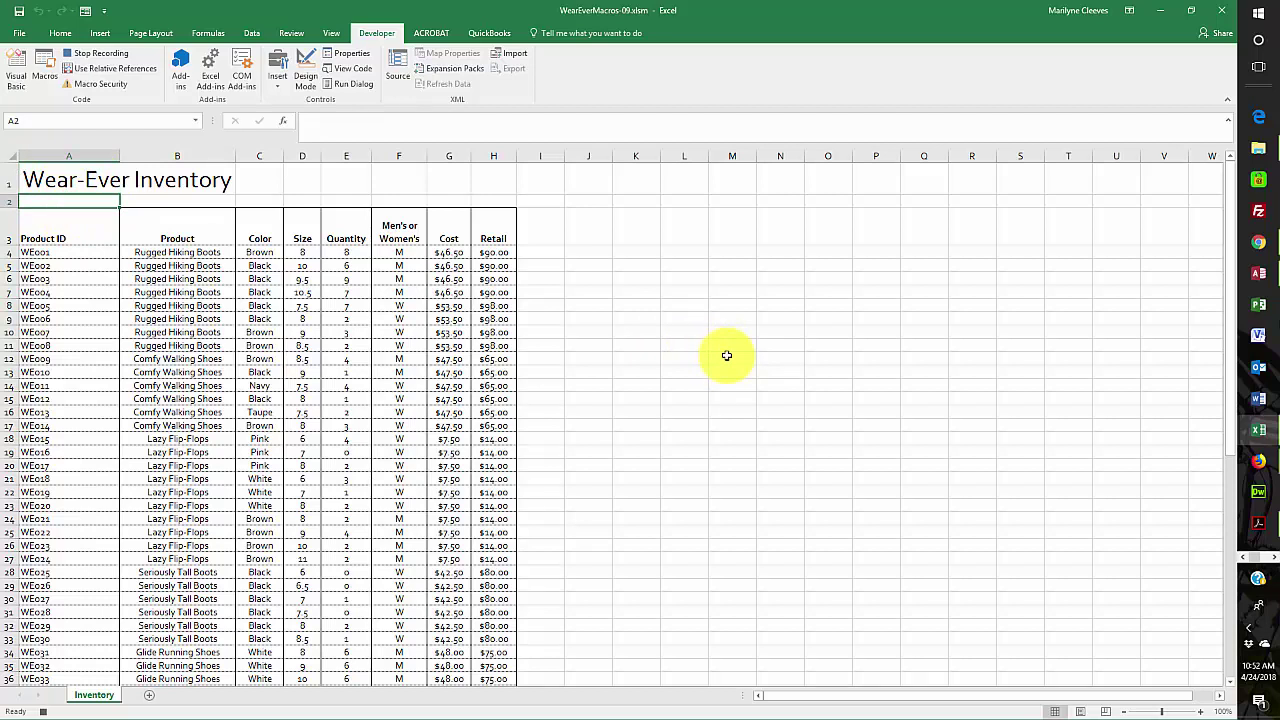
{"action": "left_click", "coordinate": [315, 121]}
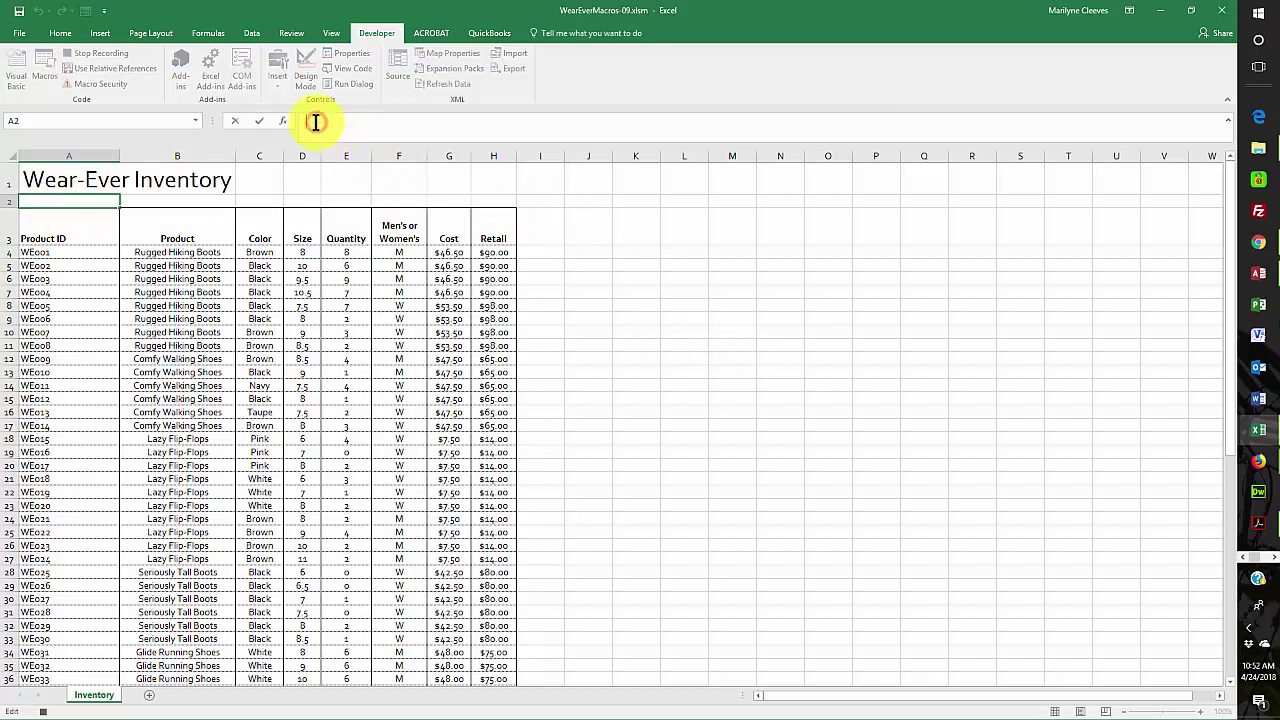
{"action": "type", "text": "=to"}
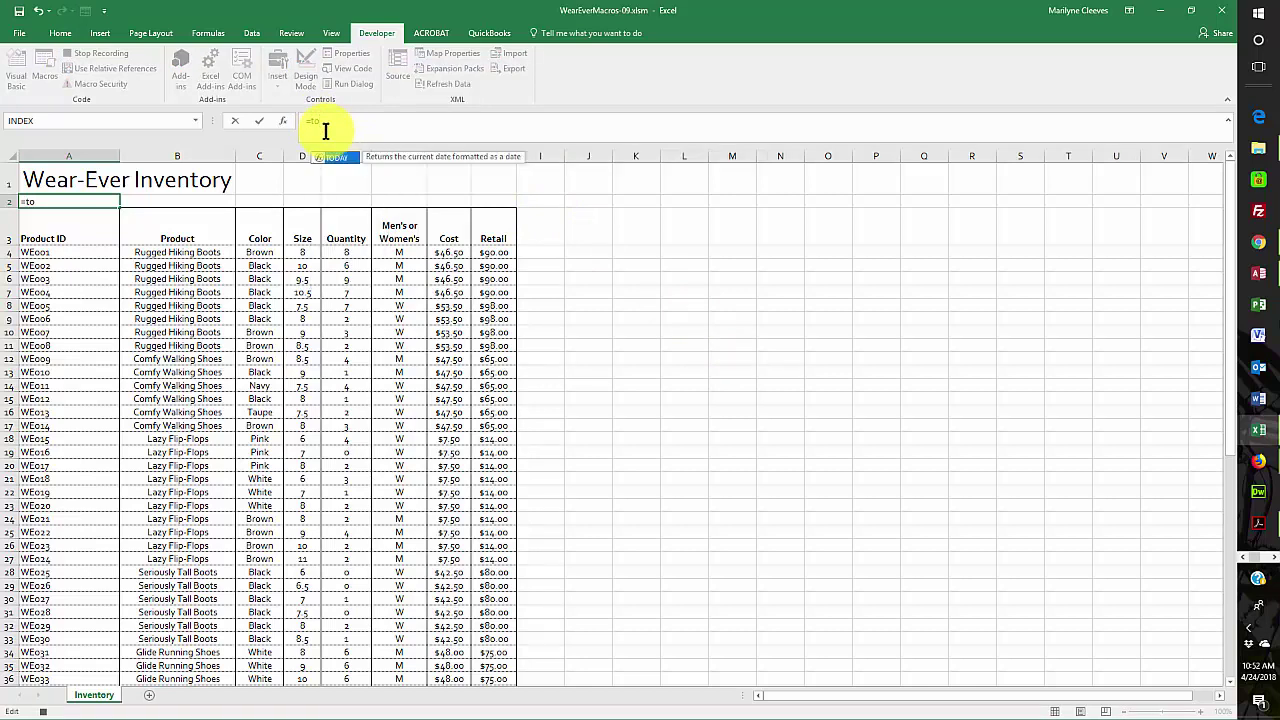
{"action": "key", "text": "Tab"}
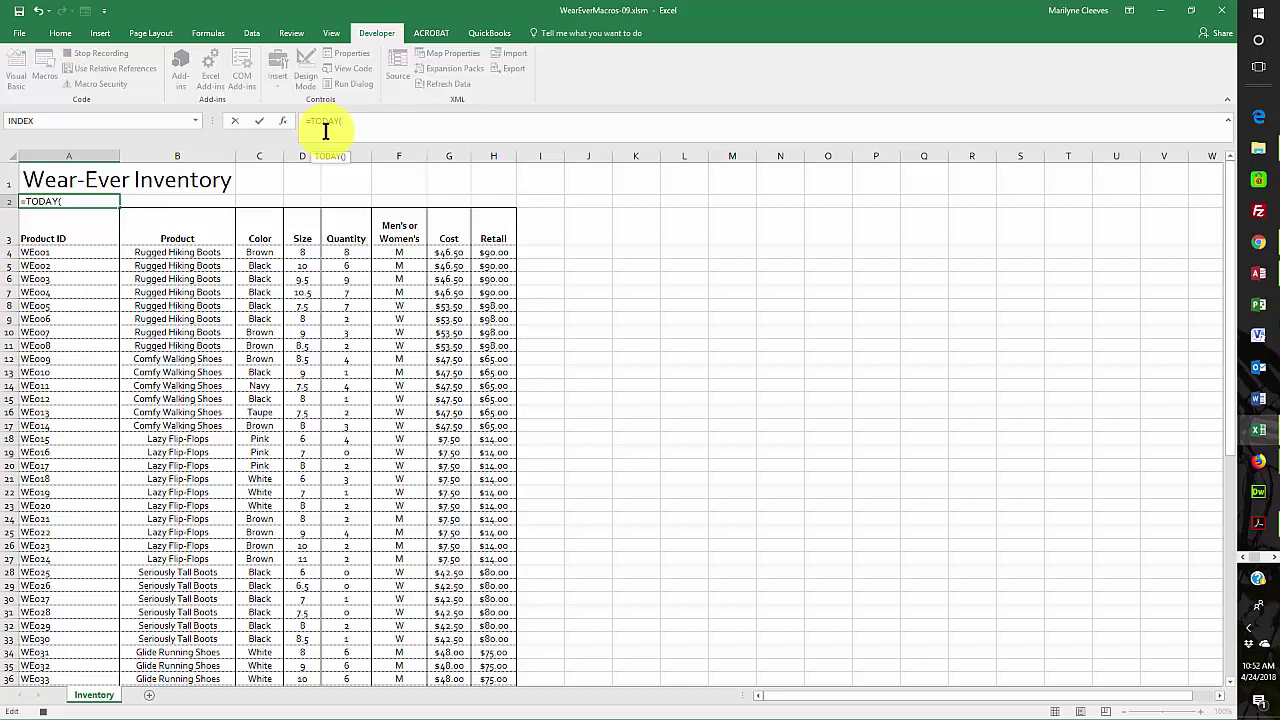
{"action": "key", "text": "Return"}
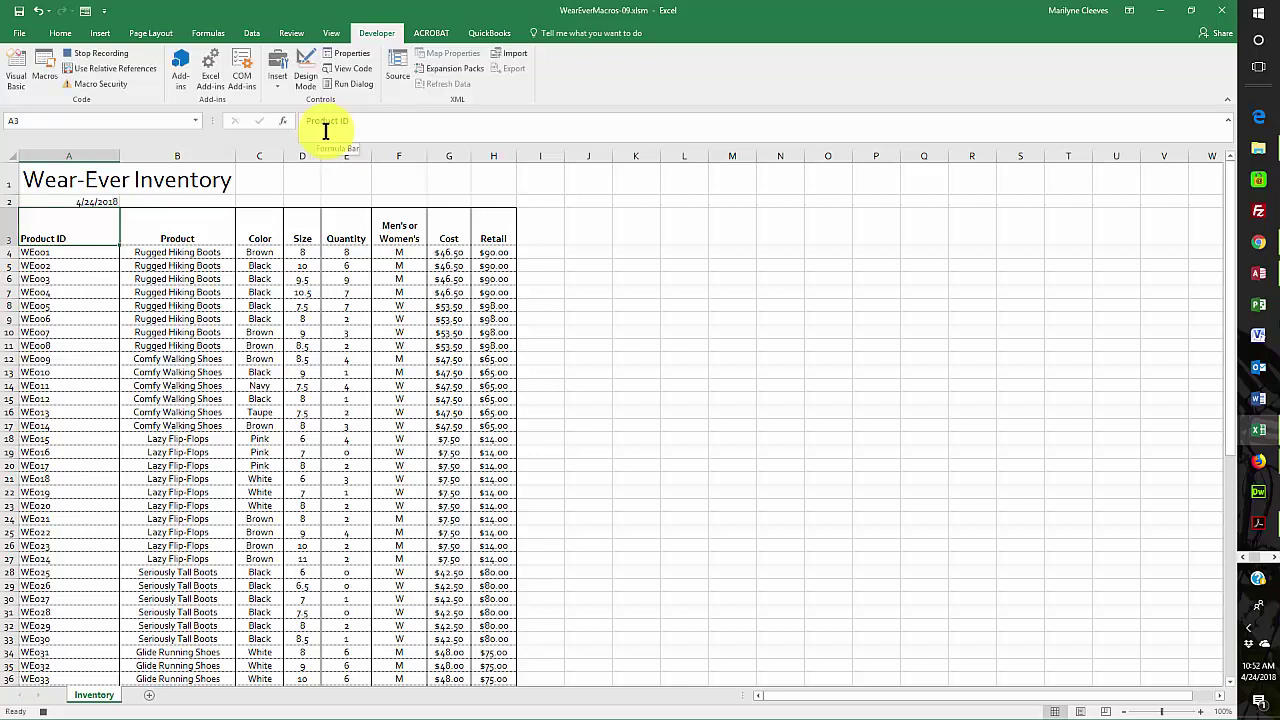
{"action": "key", "text": "ctrl+Home"}
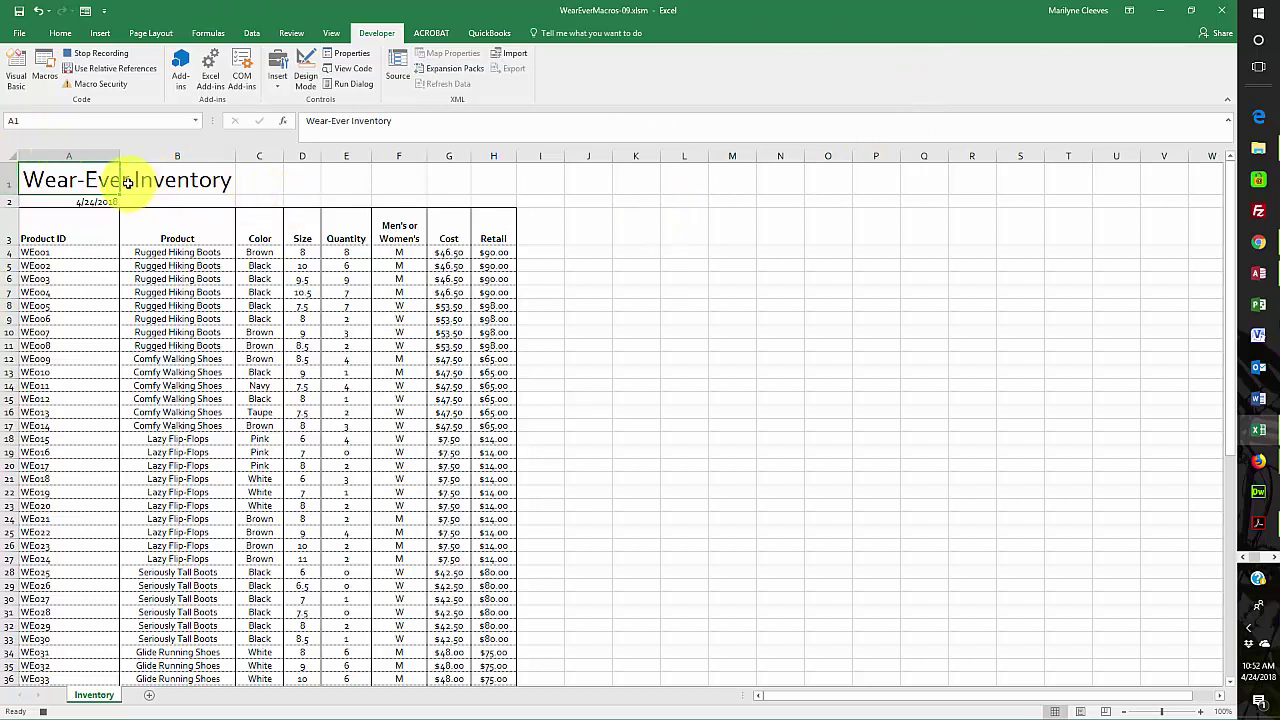
{"action": "left_click", "coordinate": [88, 50]}
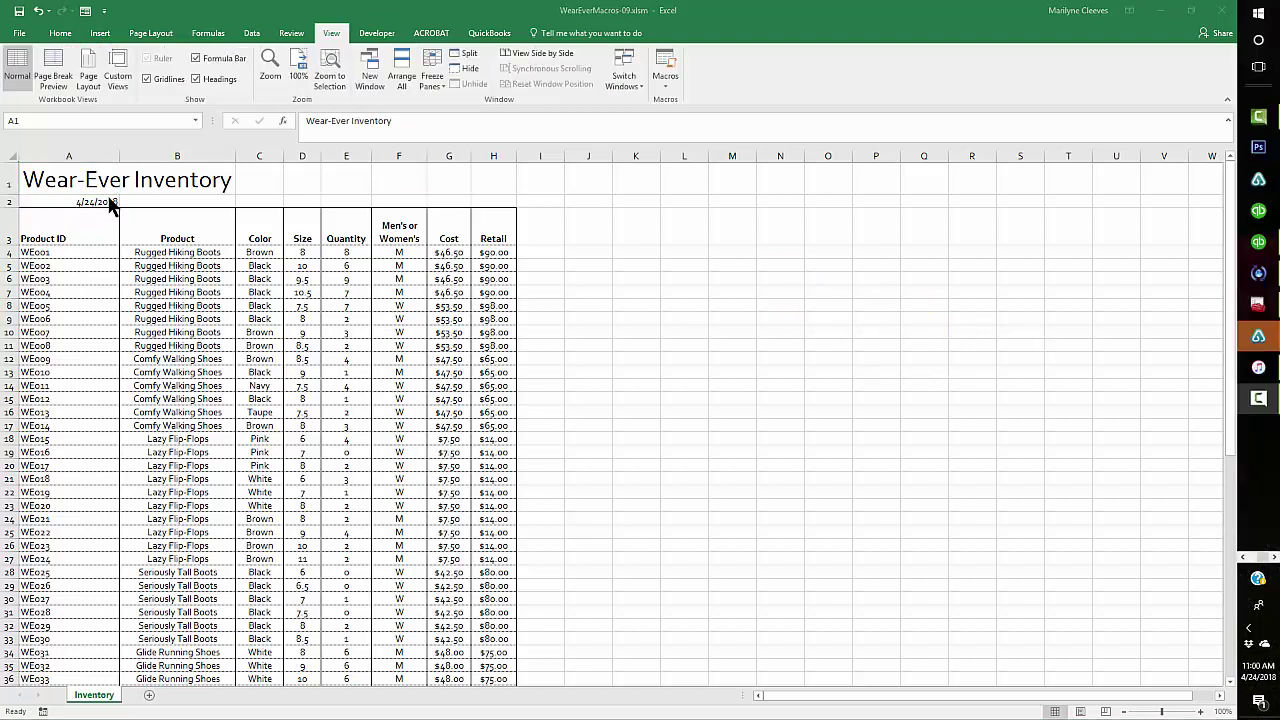
- Check the list of macros available in all open workbooks and close it without running any
{"action": "left_click", "coordinate": [380, 34]}
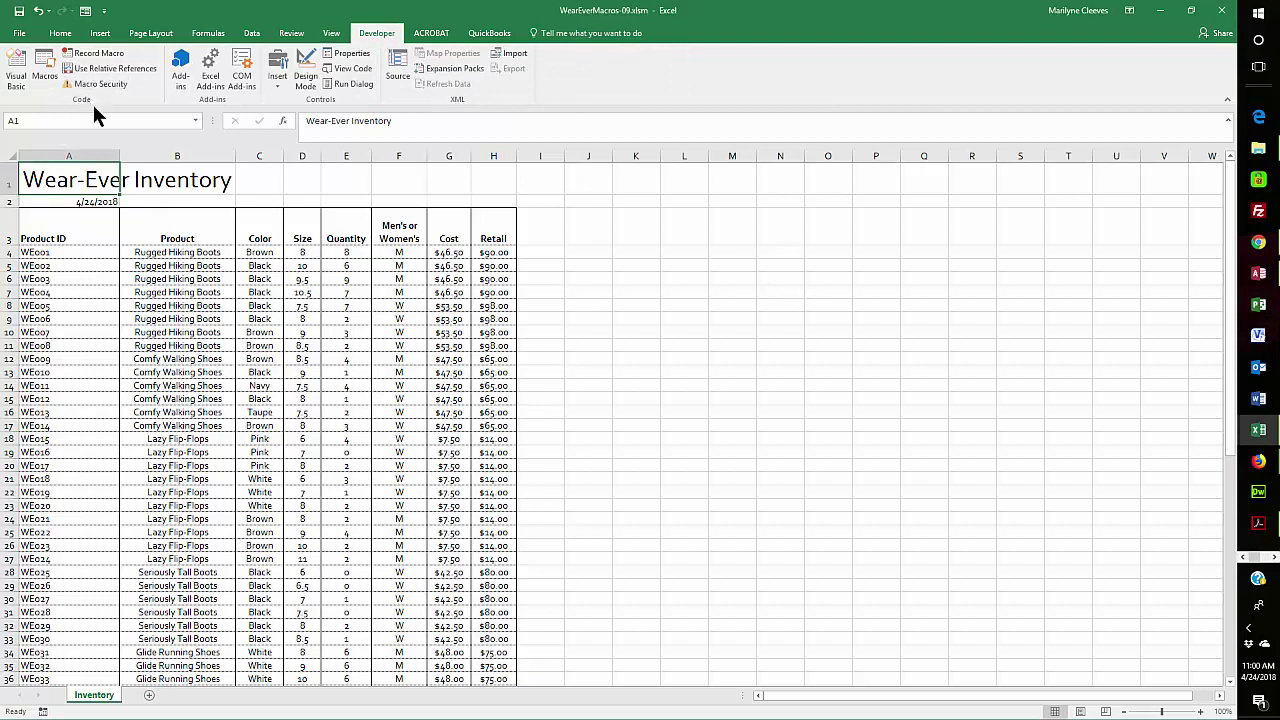
{"action": "left_click", "coordinate": [41, 66]}
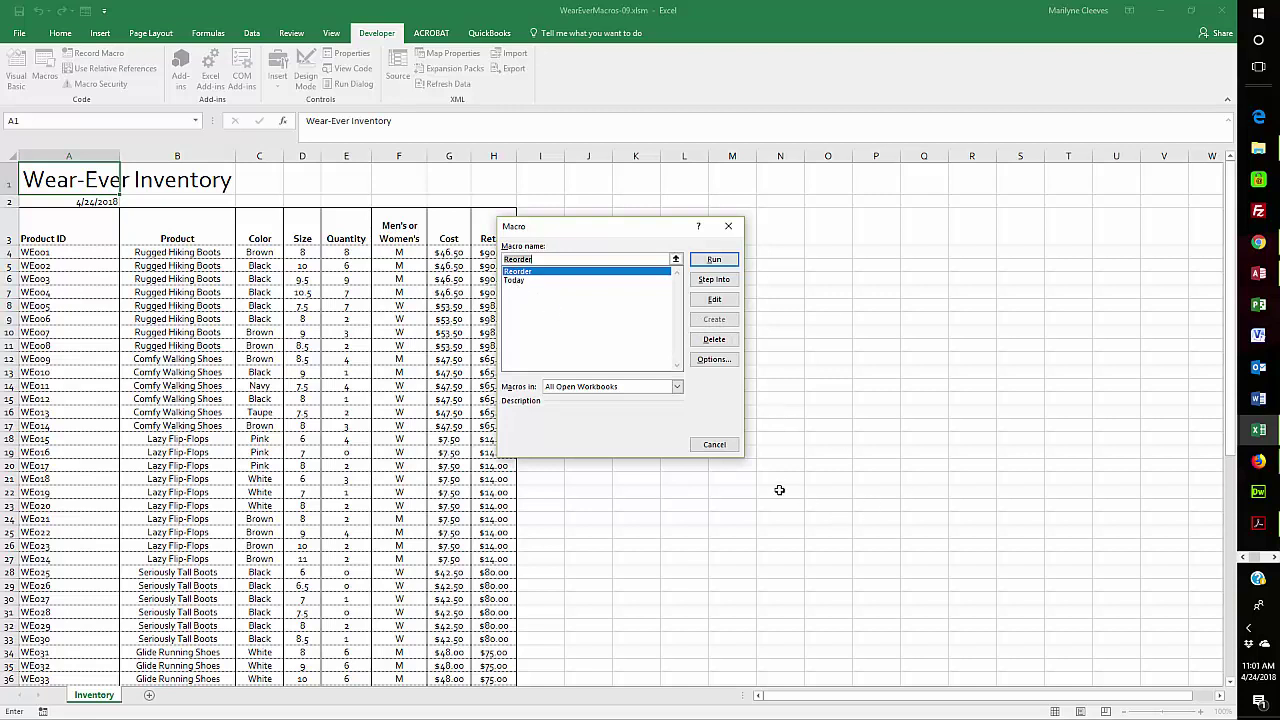
{"action": "left_click", "coordinate": [712, 443]}
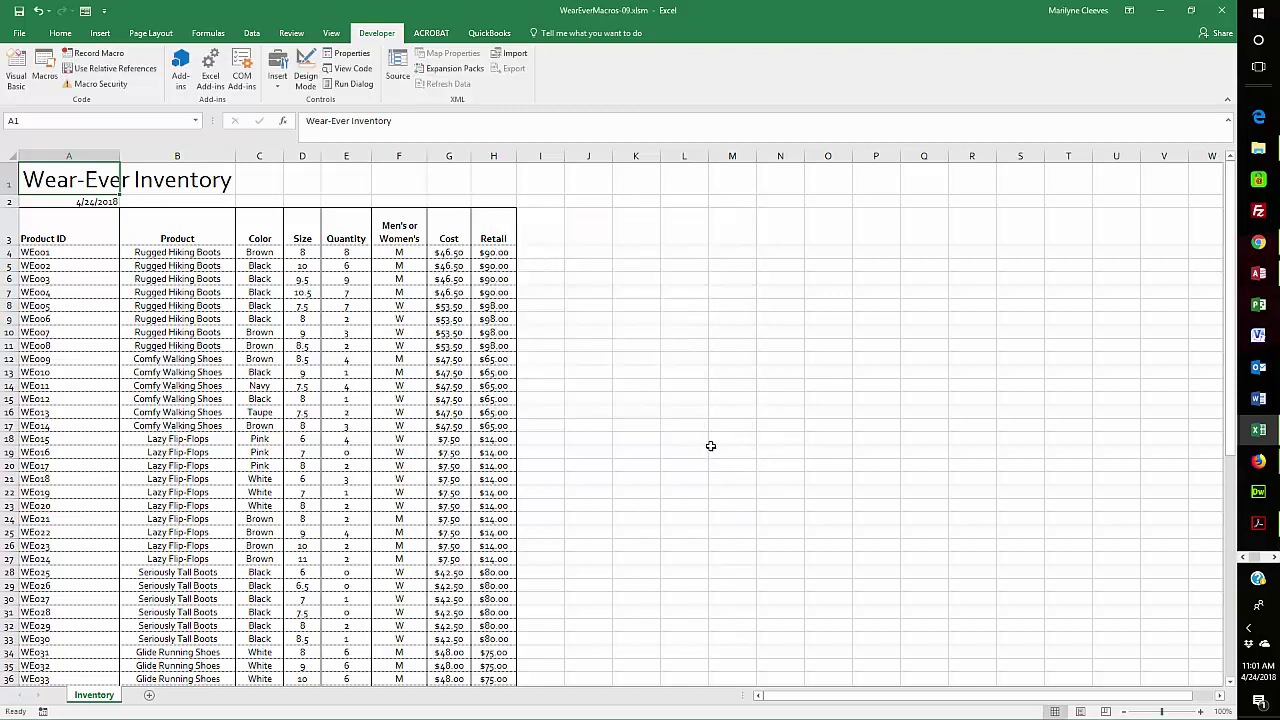
- Switch back to the WearEver-09 workbook
{"action": "left_click", "coordinate": [331, 33]}
{"action": "left_click", "coordinate": [624, 80]}
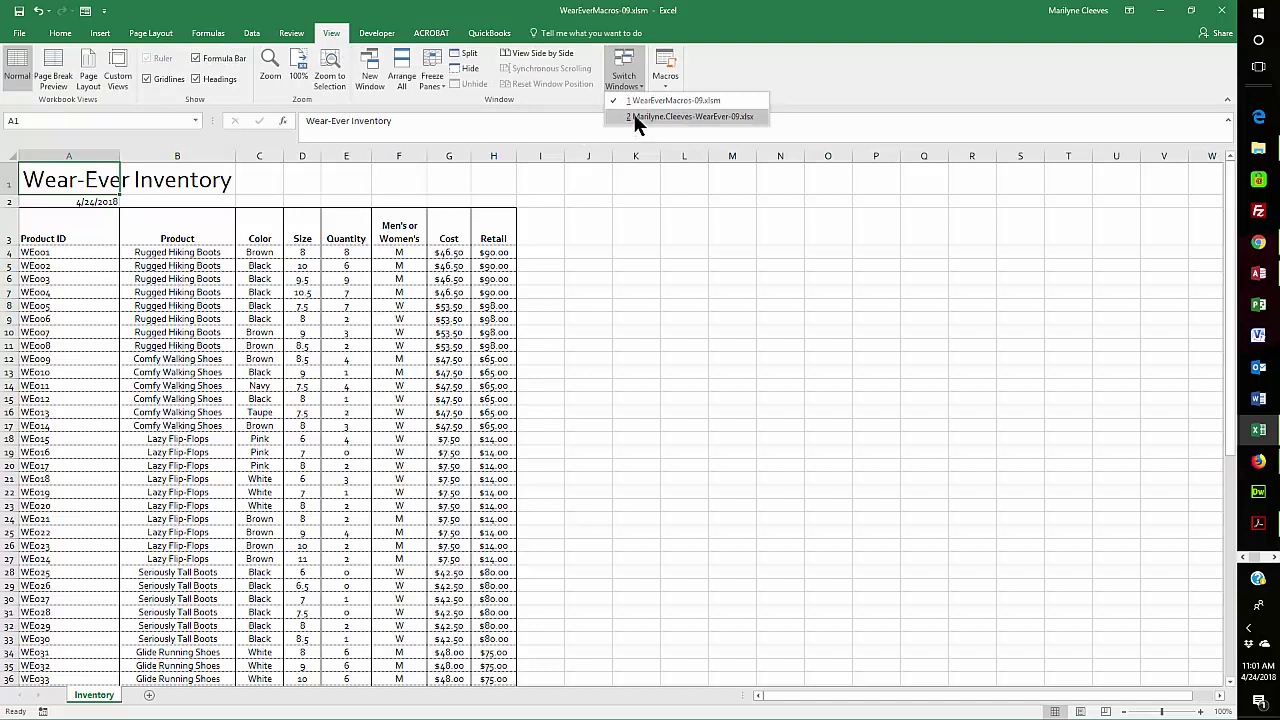
{"action": "left_click", "coordinate": [635, 117]}
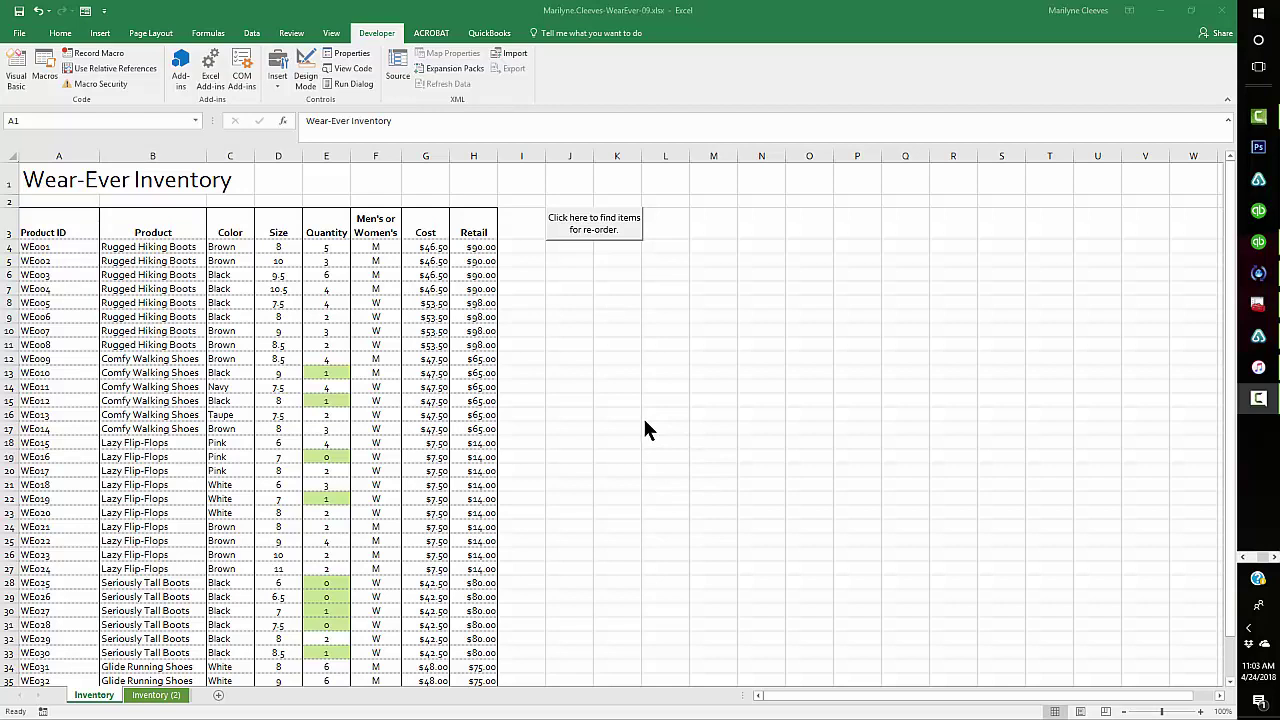
- Open the Today macro of WearEverMacros-09.xlsm in the Visual Basic editor, save the macro workbook, and close the editor
{"action": "left_click", "coordinate": [41, 66]}
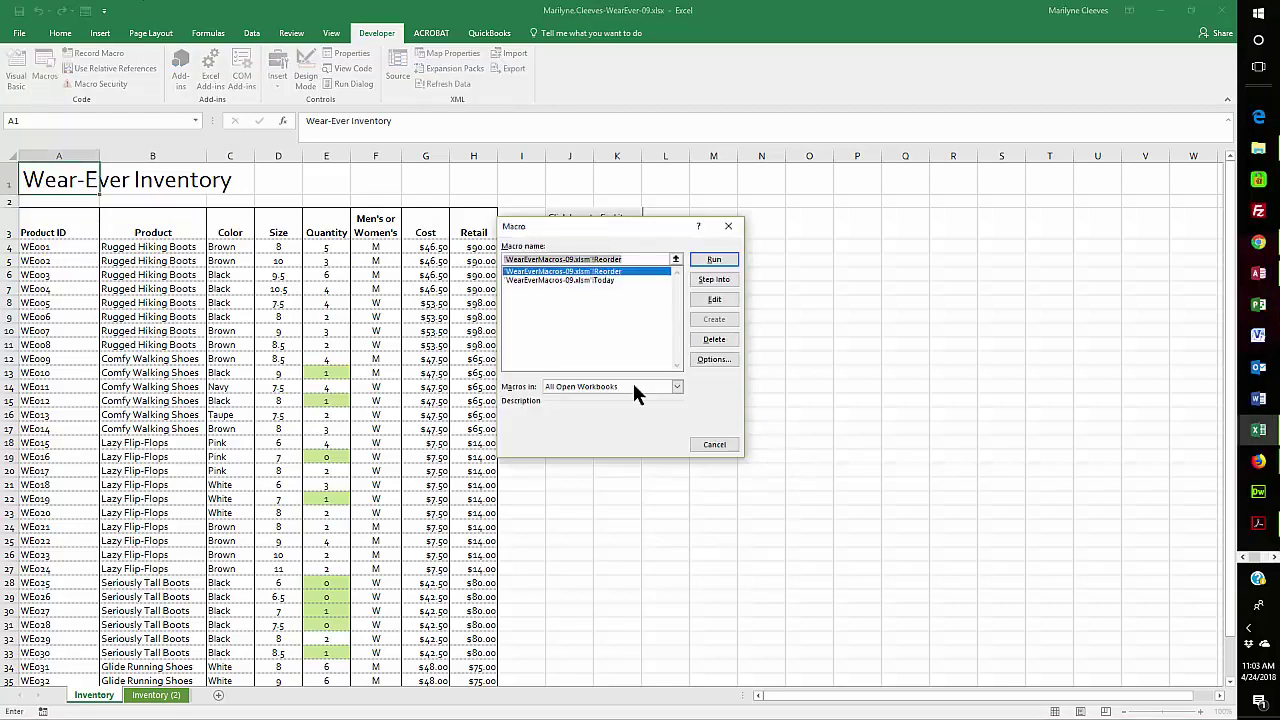
{"action": "left_click", "coordinate": [535, 280]}
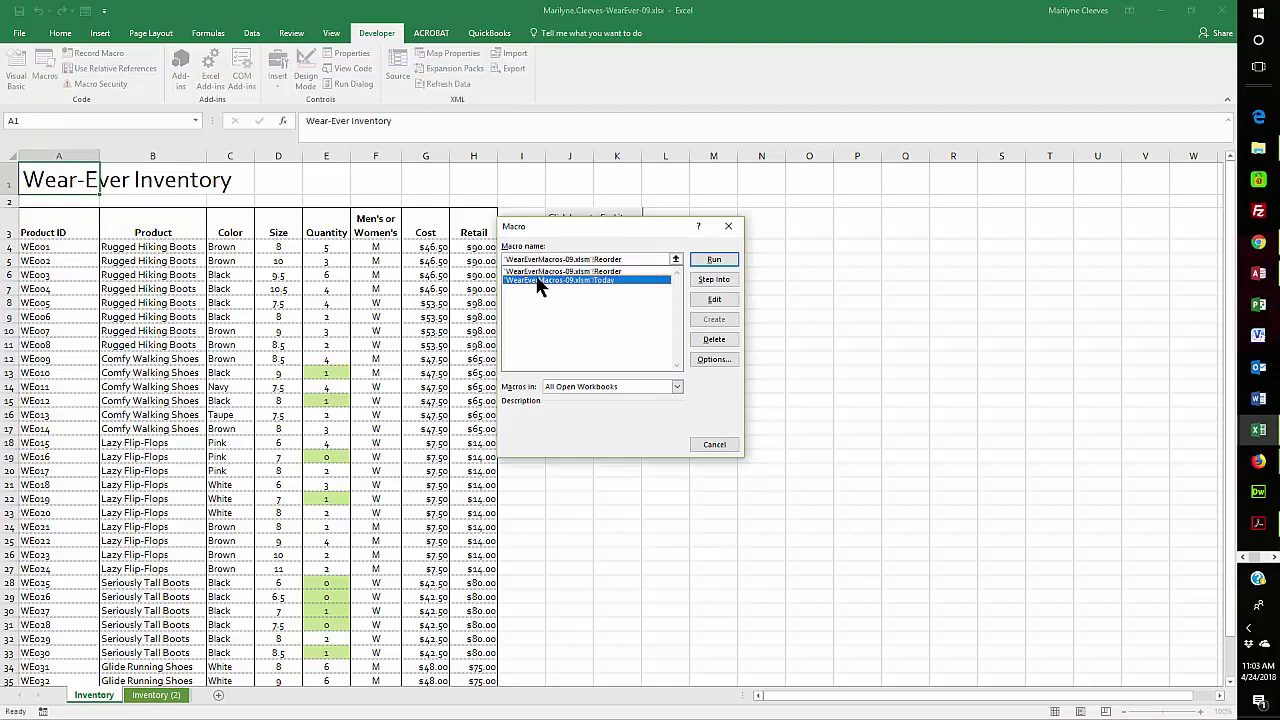
{"action": "left_click", "coordinate": [726, 300]}
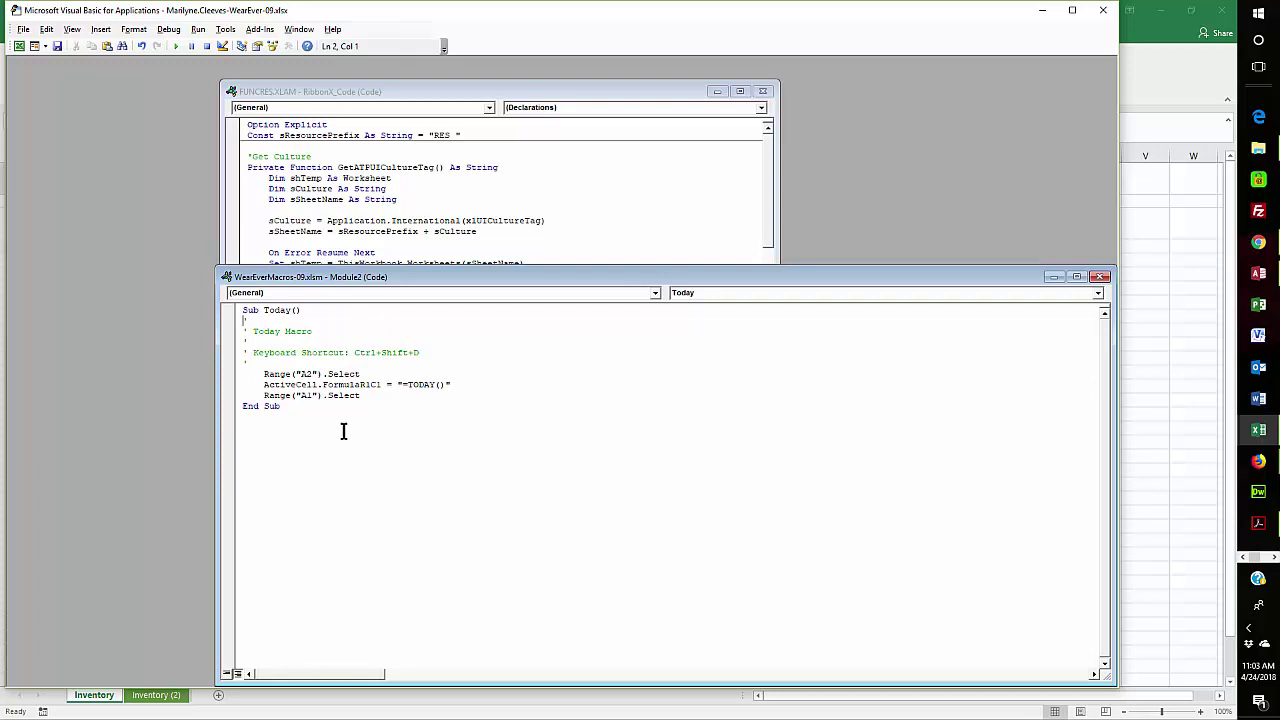
{"action": "left_click", "coordinate": [57, 46]}
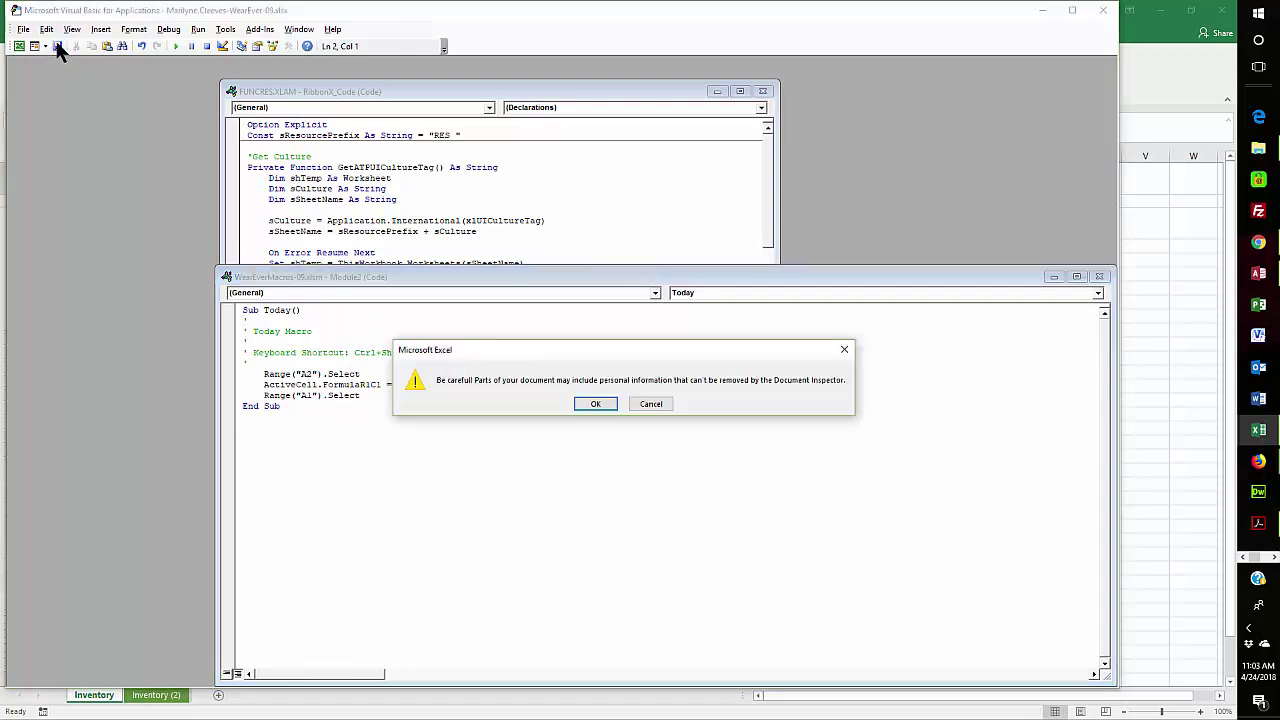
{"action": "left_click", "coordinate": [596, 405]}
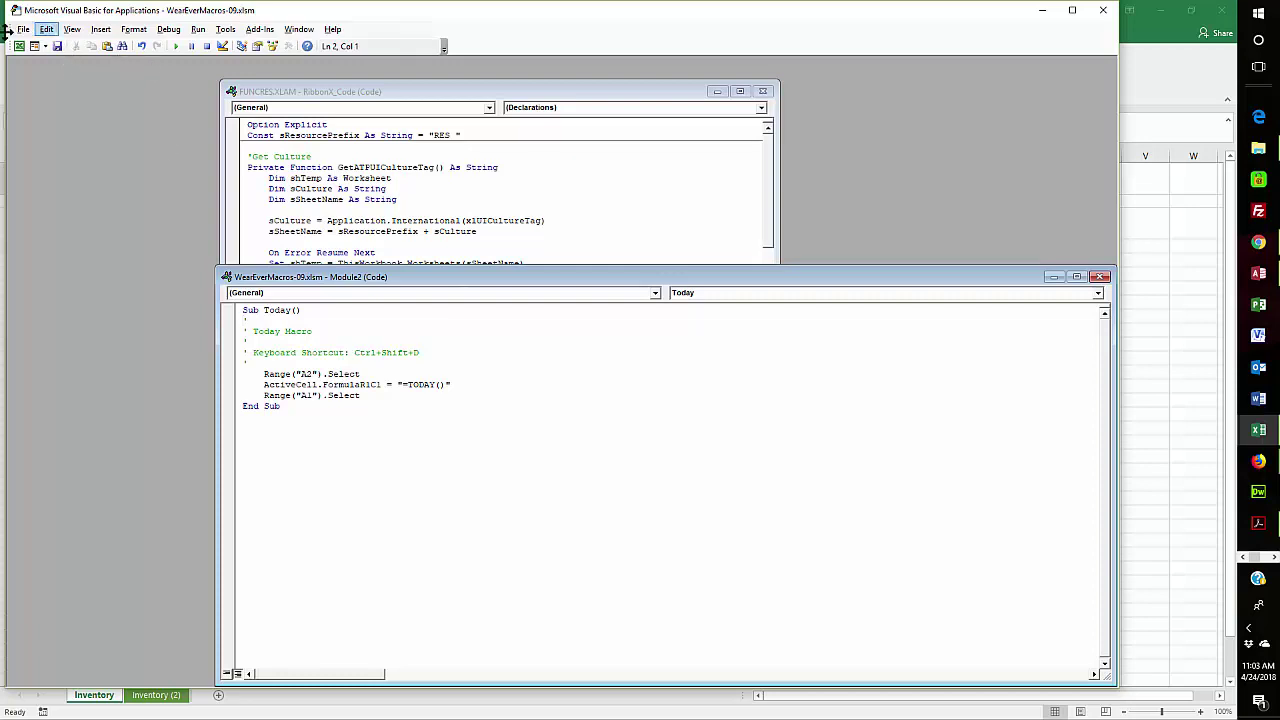
{"action": "left_click", "coordinate": [1104, 12]}
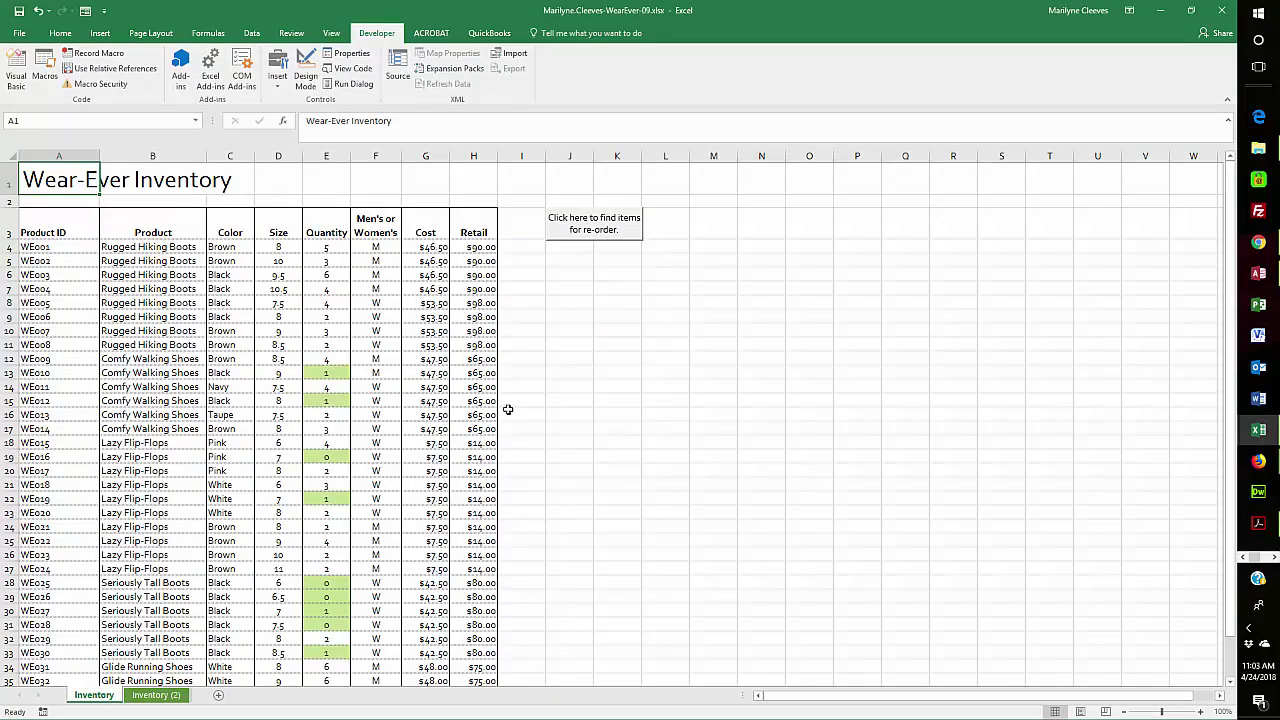
- Run the Today macro from WearEverMacros-09.xlsm on the Inventory sheet
{"action": "left_click", "coordinate": [43, 73]}
{"action": "left_click", "coordinate": [589, 280]}
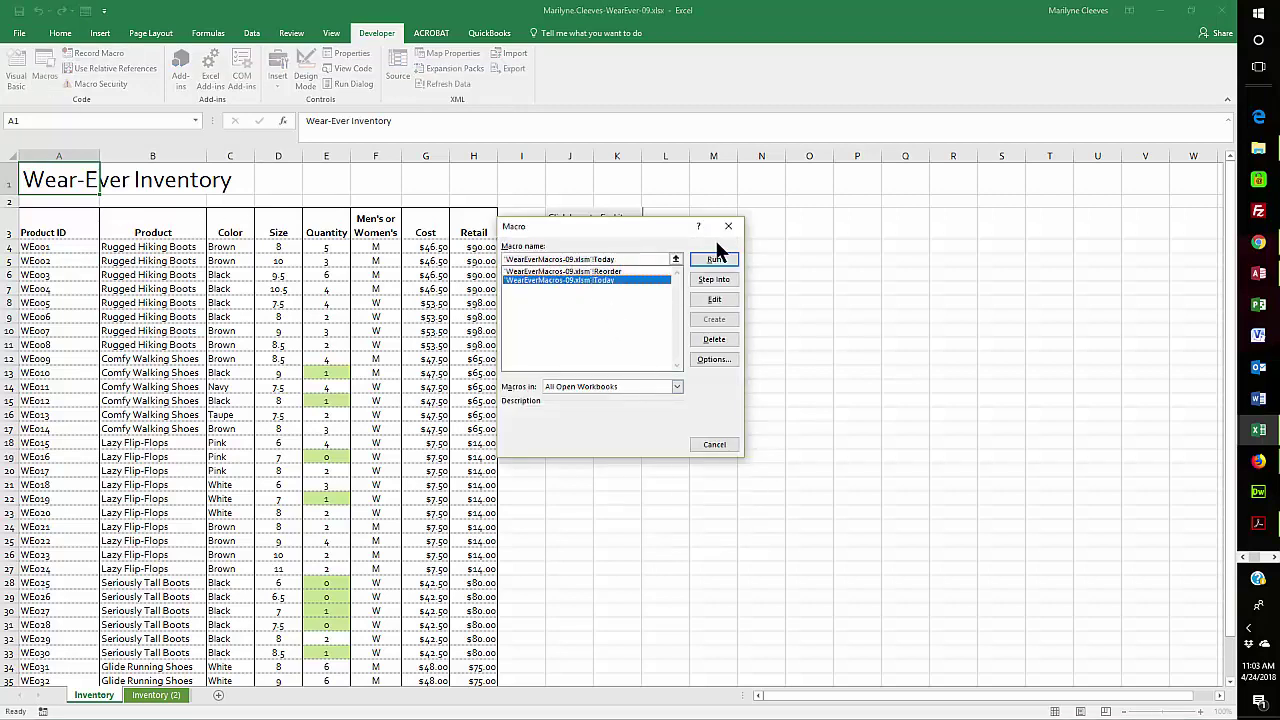
{"action": "left_click", "coordinate": [712, 260]}
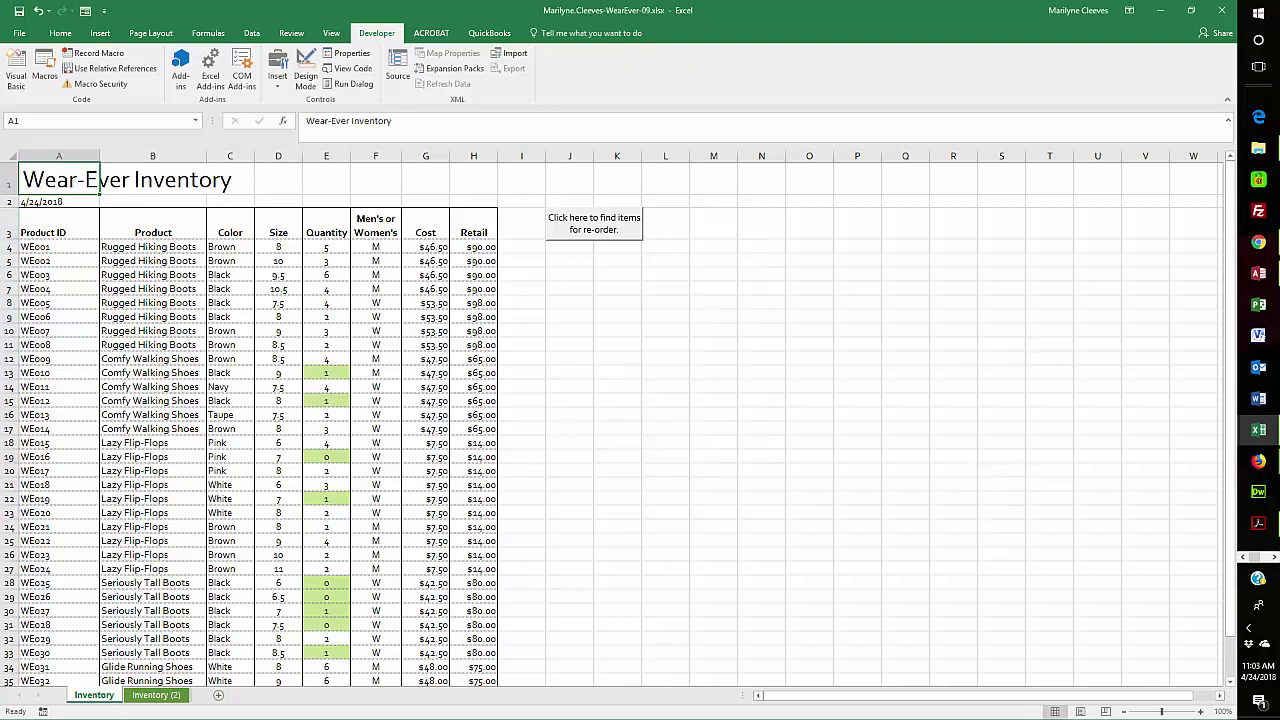
{"action": "key", "text": "F10"}
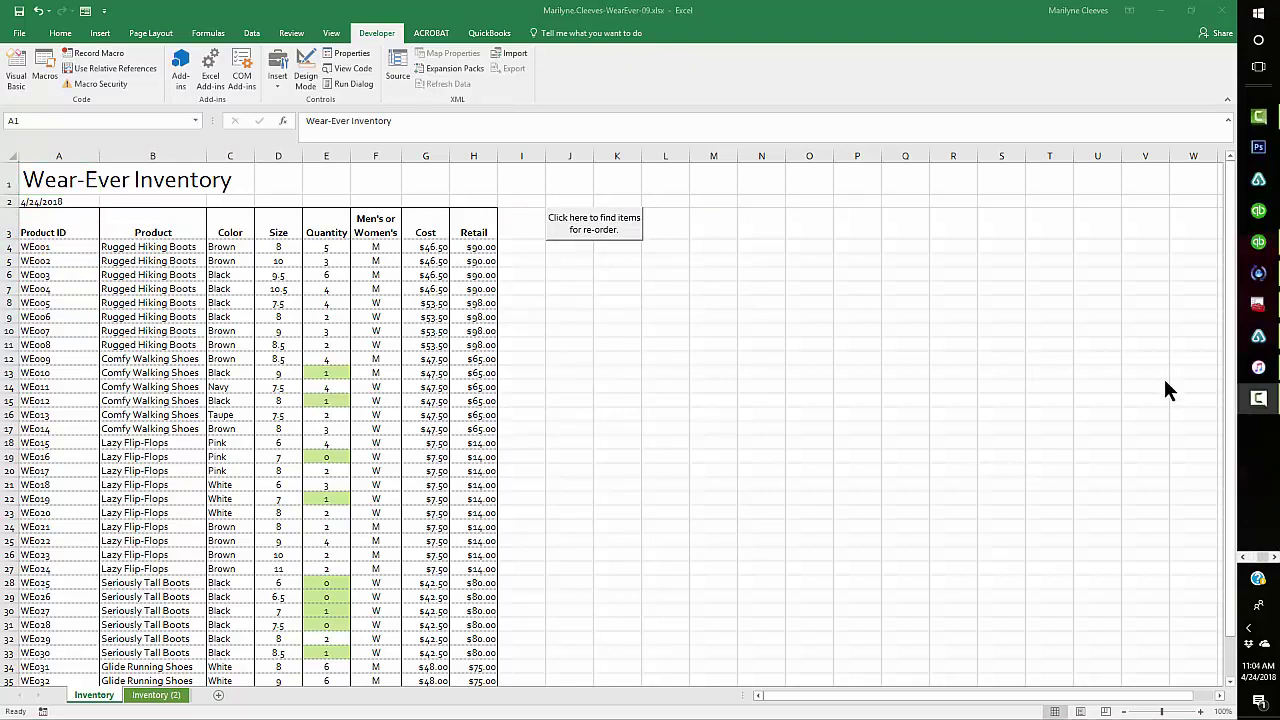
- Set the macro security to "Disable all macros with notification"
{"action": "left_click", "coordinate": [108, 80]}
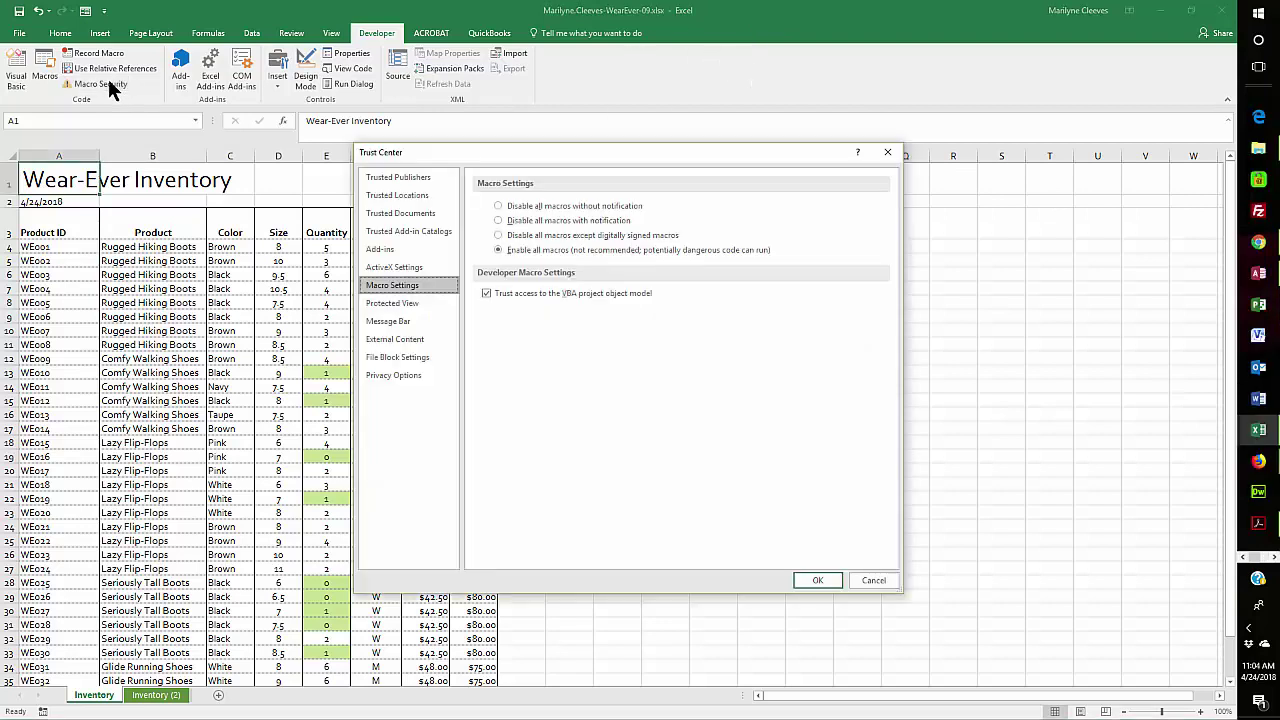
{"action": "left_click", "coordinate": [499, 221]}
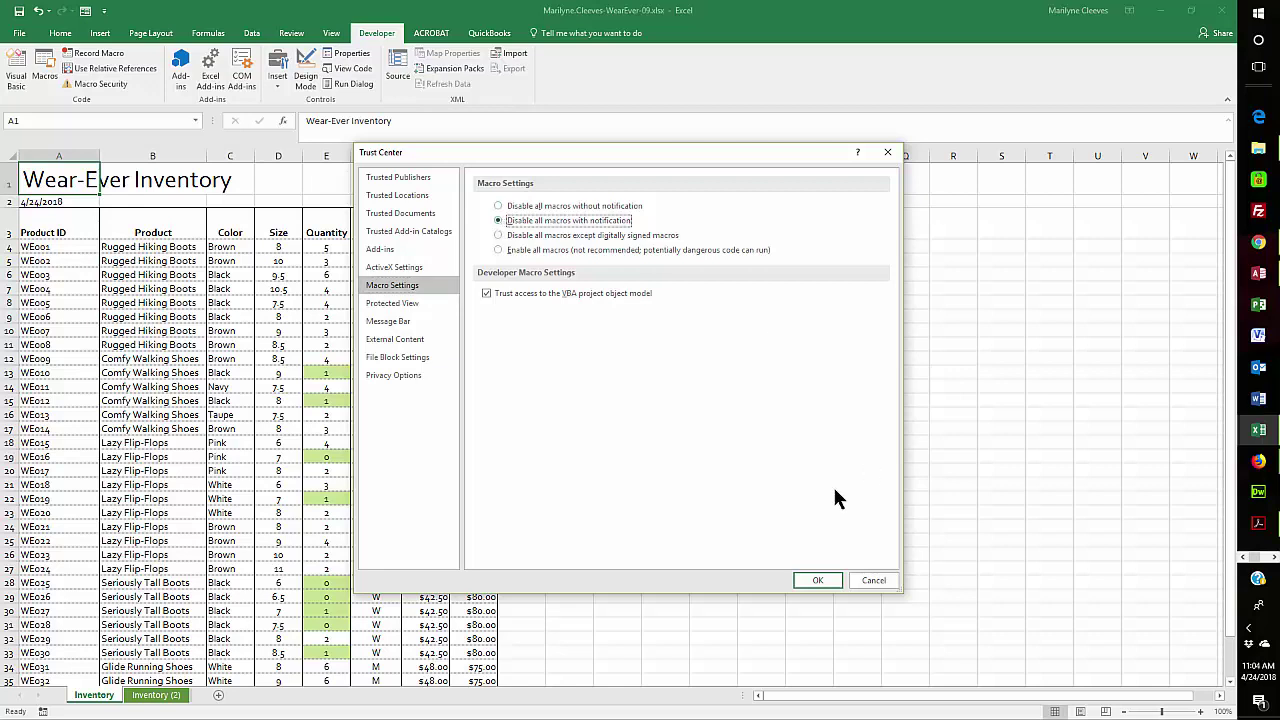
{"action": "left_click", "coordinate": [814, 580]}
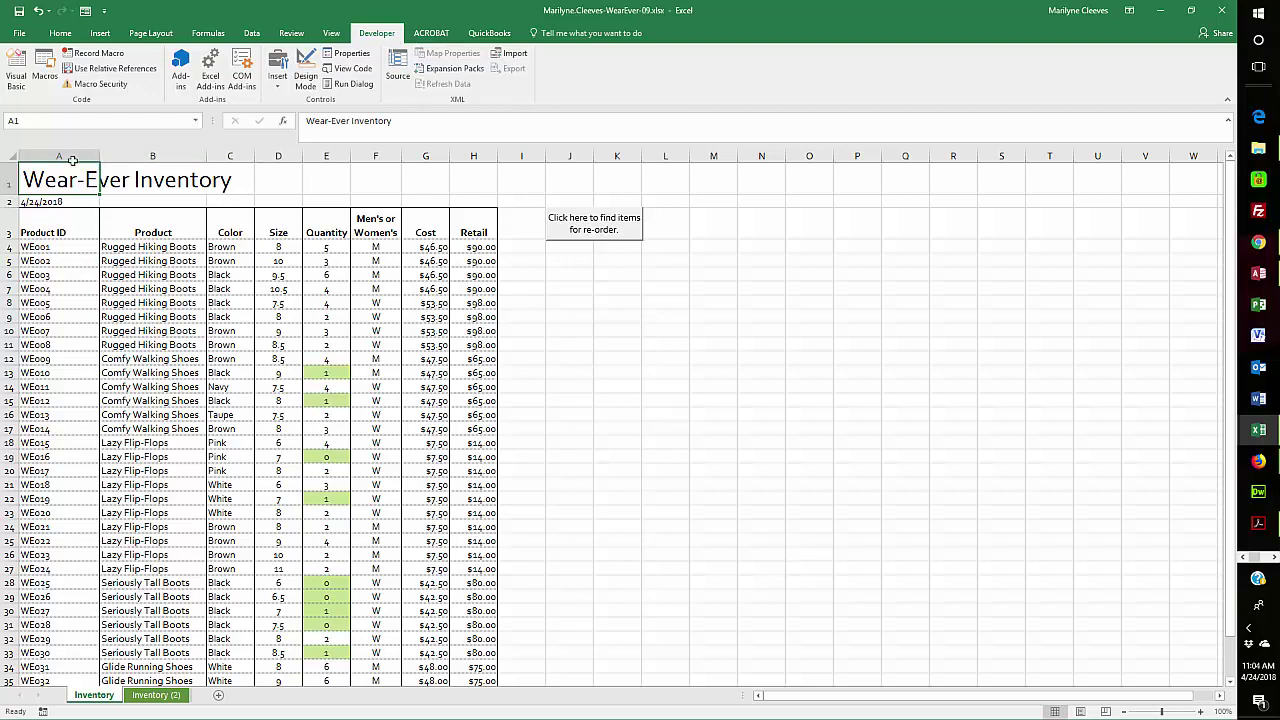
- Remove the Developer tab from the ribbon through the Excel ribbon customization options
{"action": "left_click", "coordinate": [20, 33]}
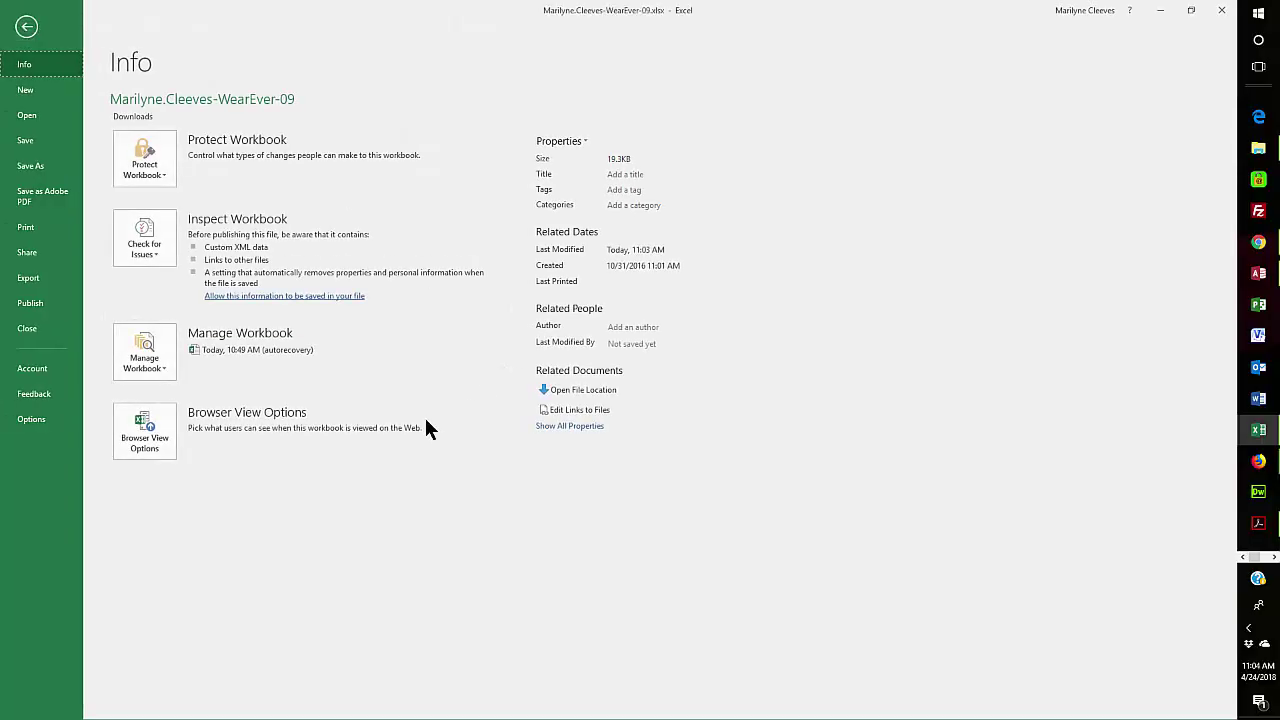
{"action": "left_click", "coordinate": [33, 421]}
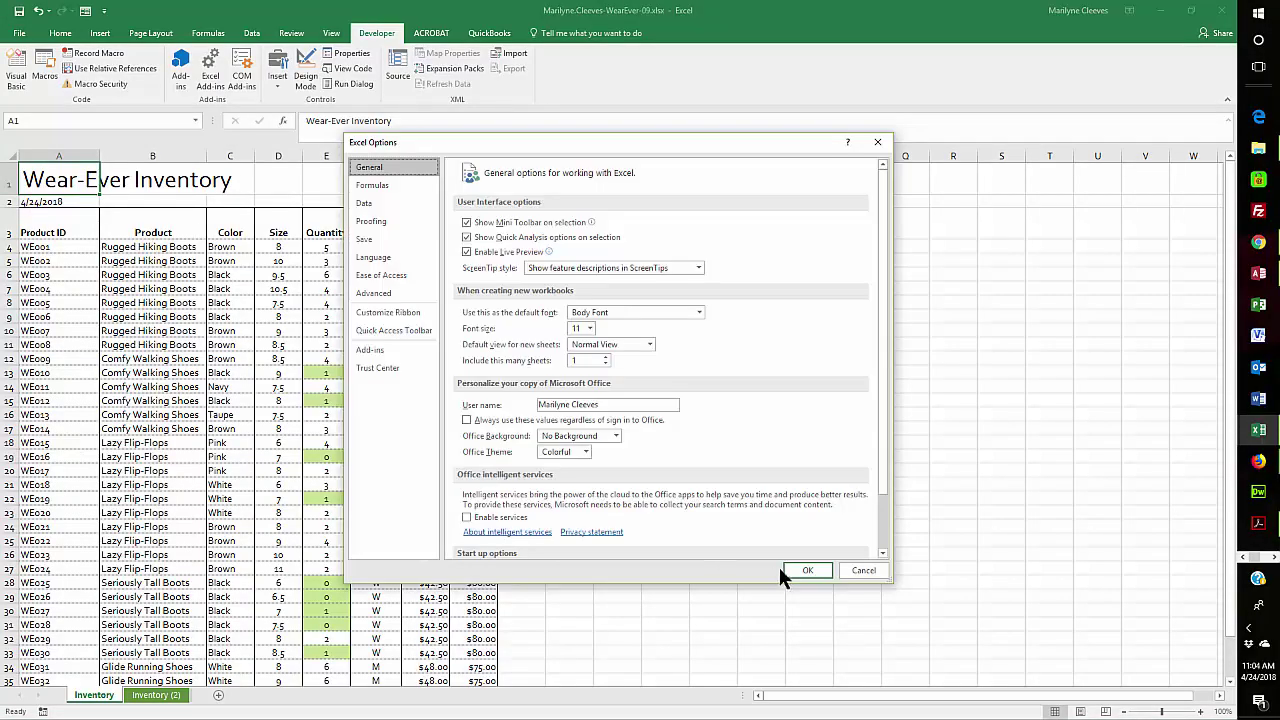
{"action": "left_click", "coordinate": [417, 314]}
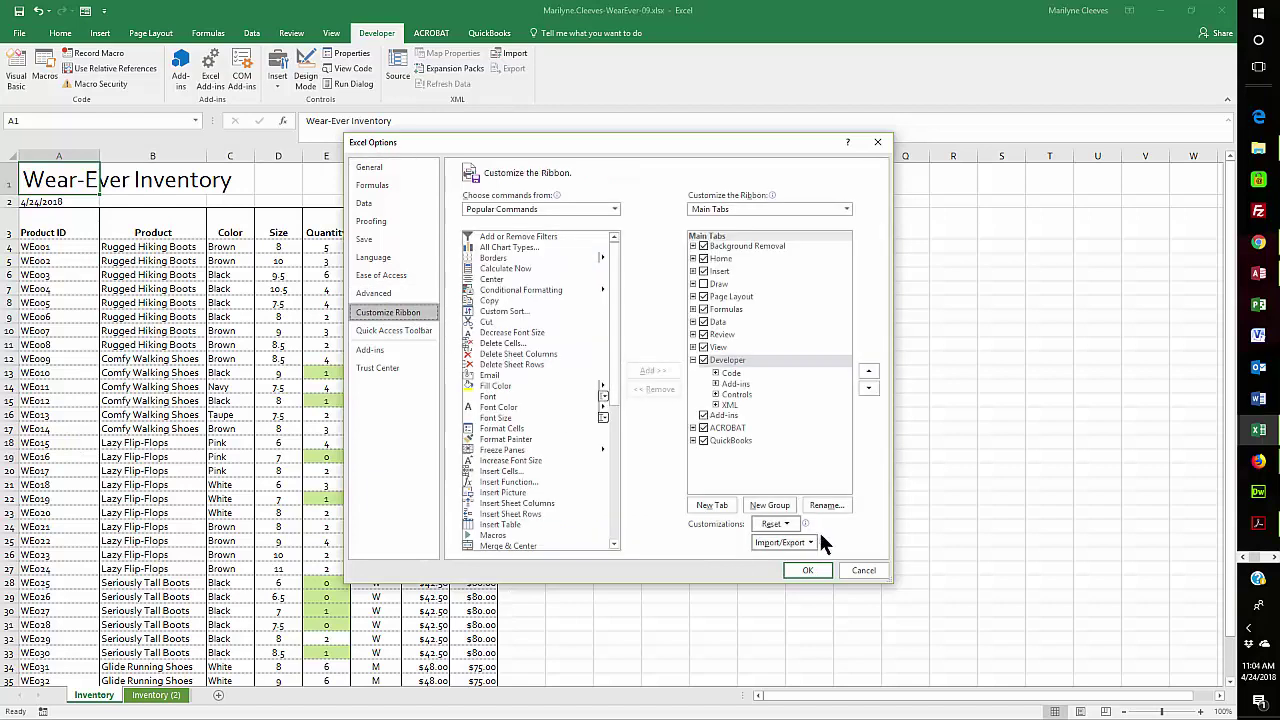
{"action": "left_click", "coordinate": [704, 362]}
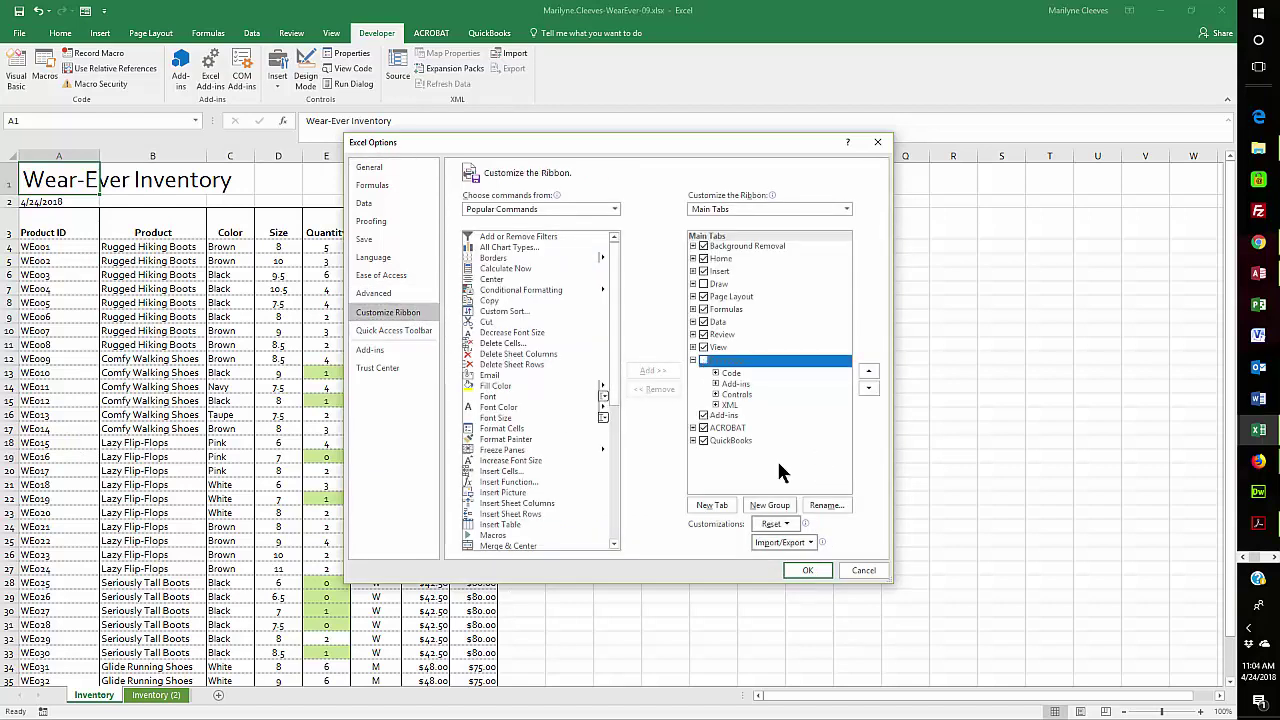
{"action": "left_click", "coordinate": [810, 571]}
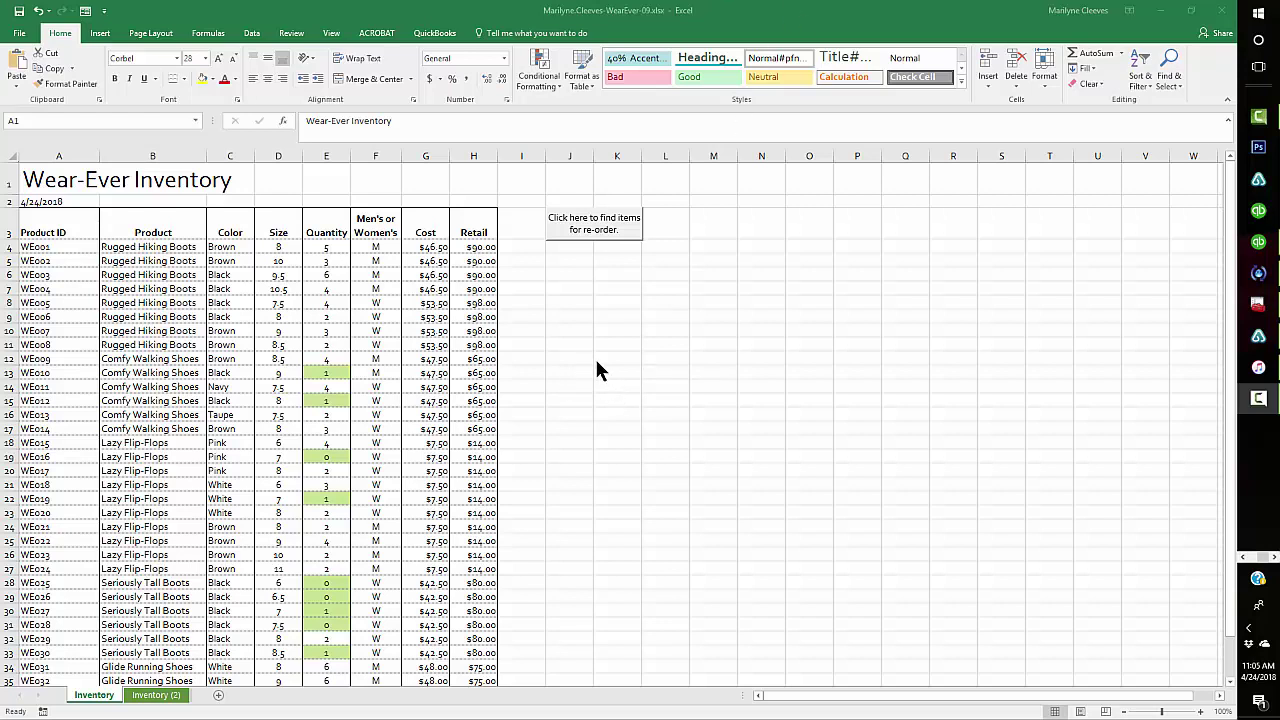
- Save and close both the WearEver-09 workbook and the WearEverMacros-09.xlsm workbook
{"action": "left_click", "coordinate": [19, 12]}
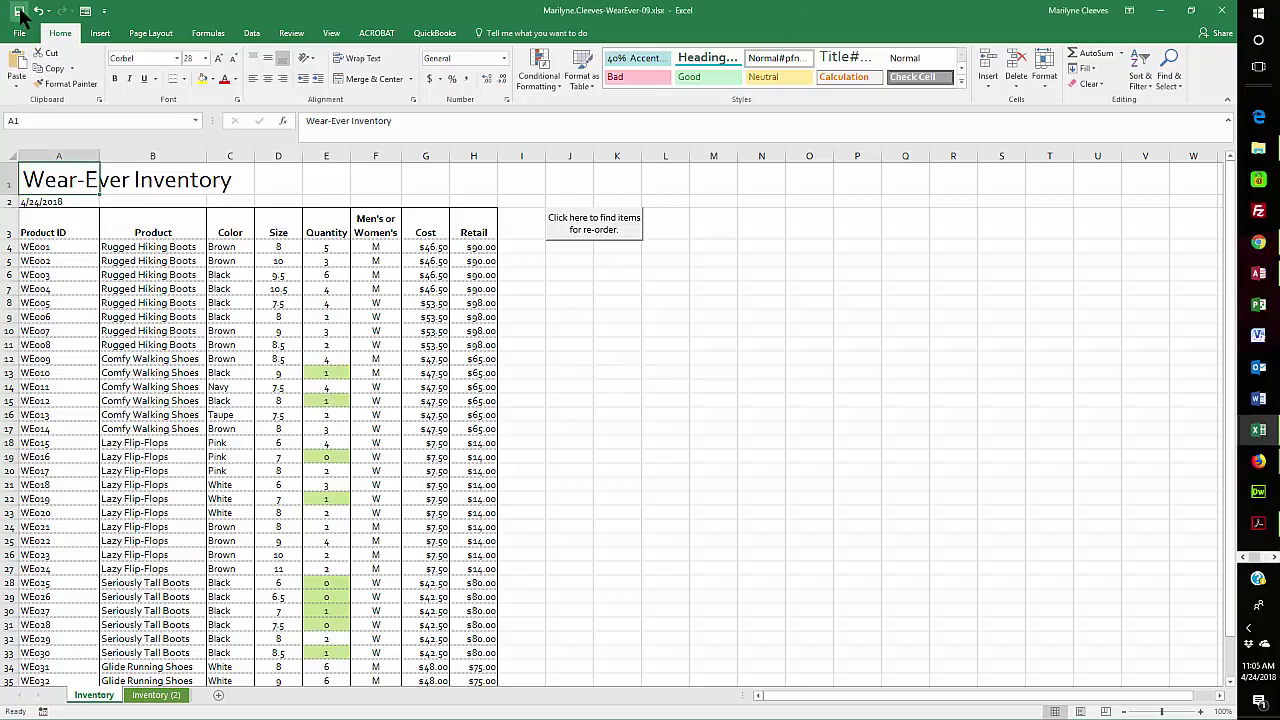
{"action": "left_click", "coordinate": [1222, 14]}
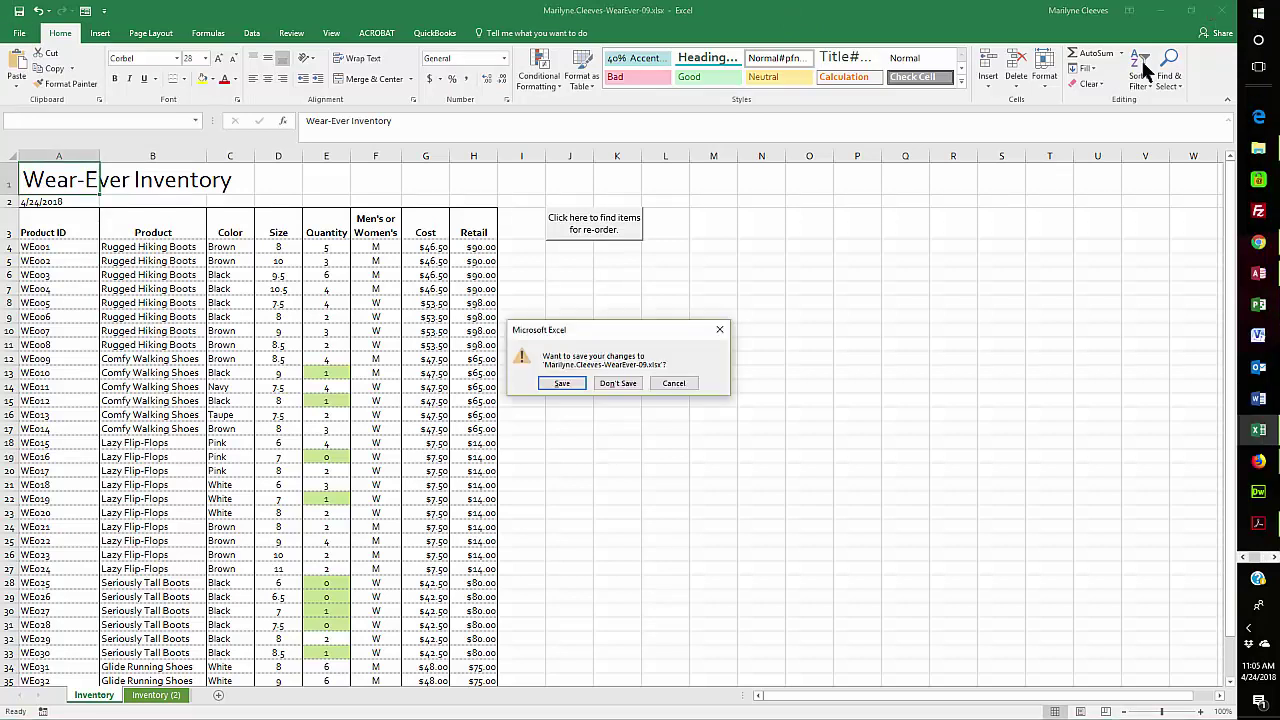
{"action": "left_click", "coordinate": [566, 383]}
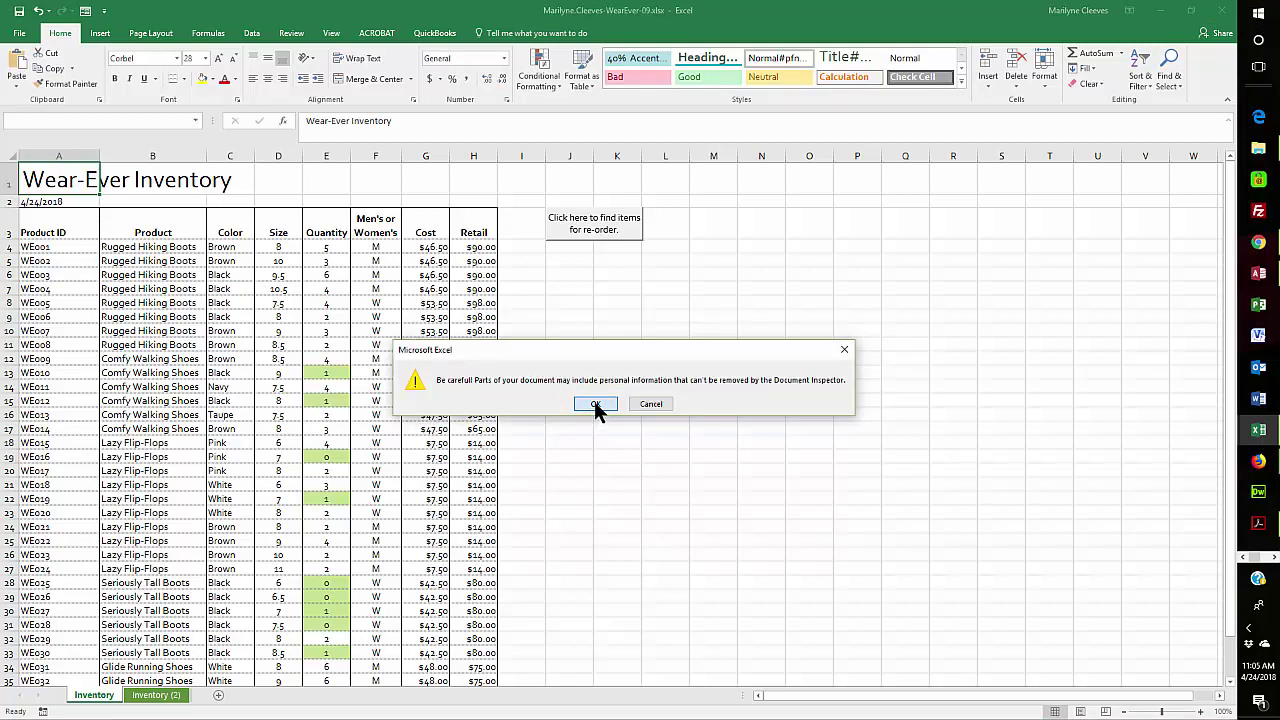
{"action": "left_click", "coordinate": [596, 406]}
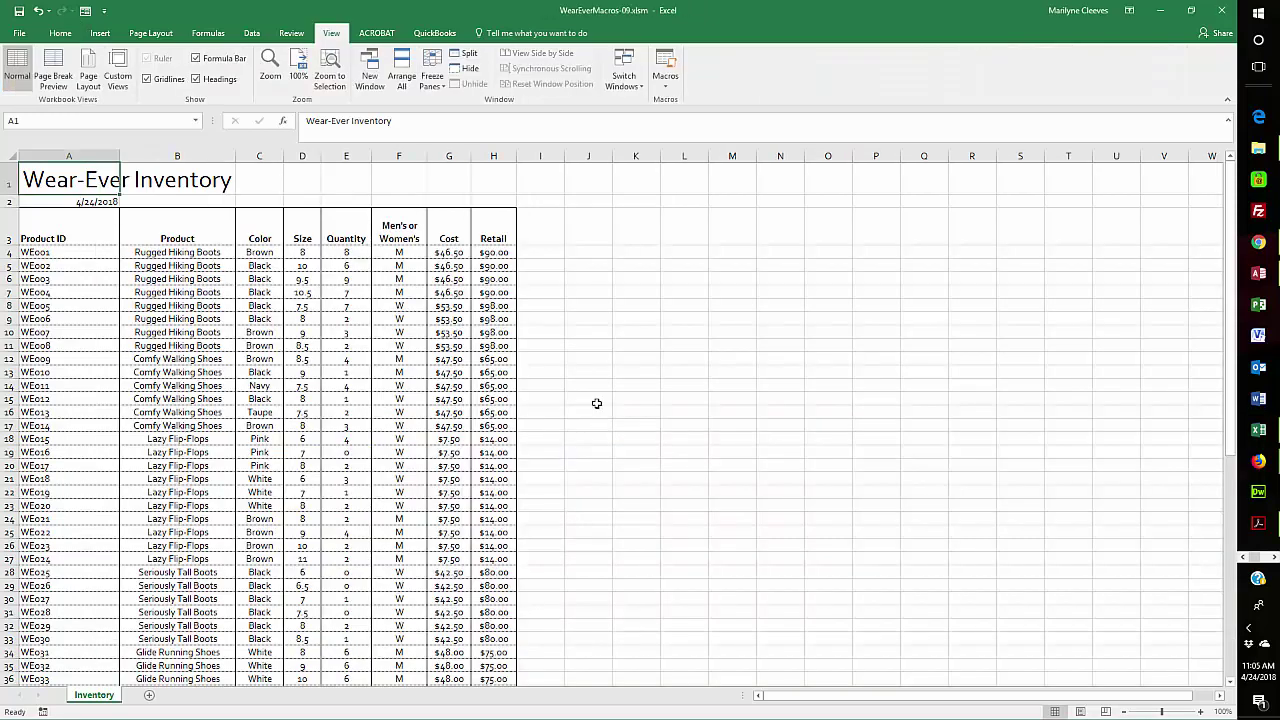
{"action": "left_click", "coordinate": [1224, 12]}
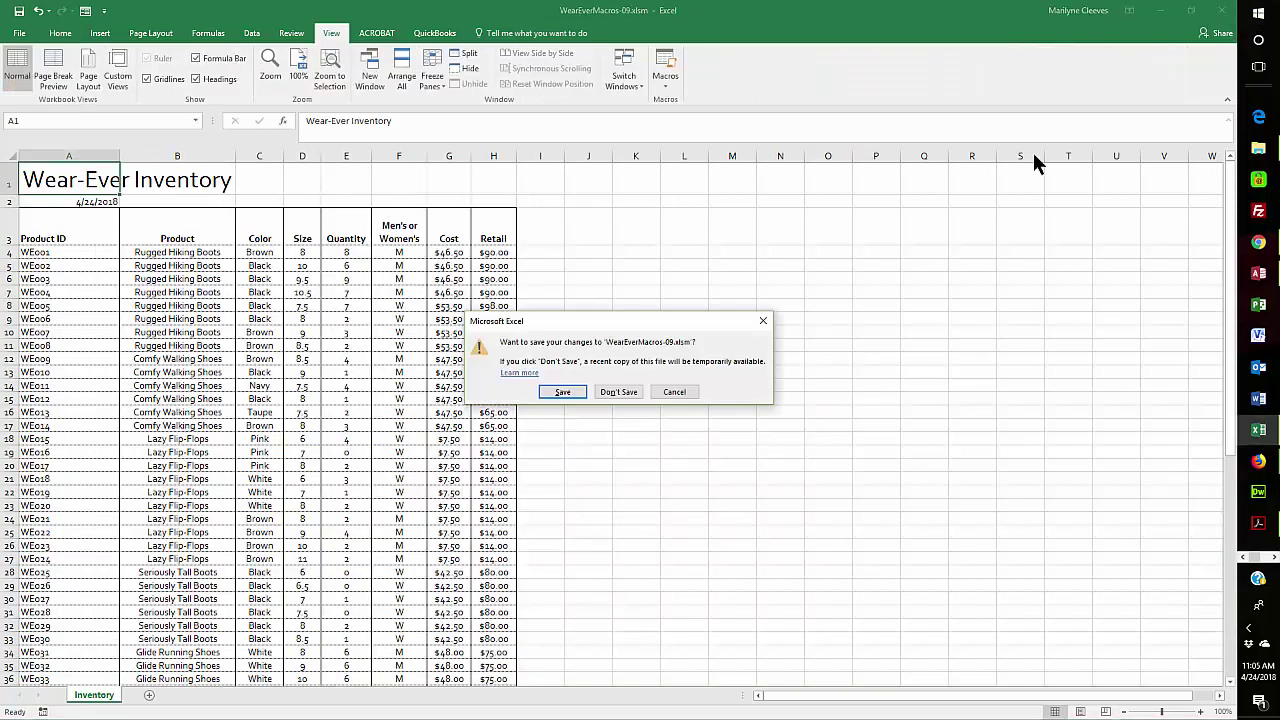
{"action": "left_click", "coordinate": [563, 392]}
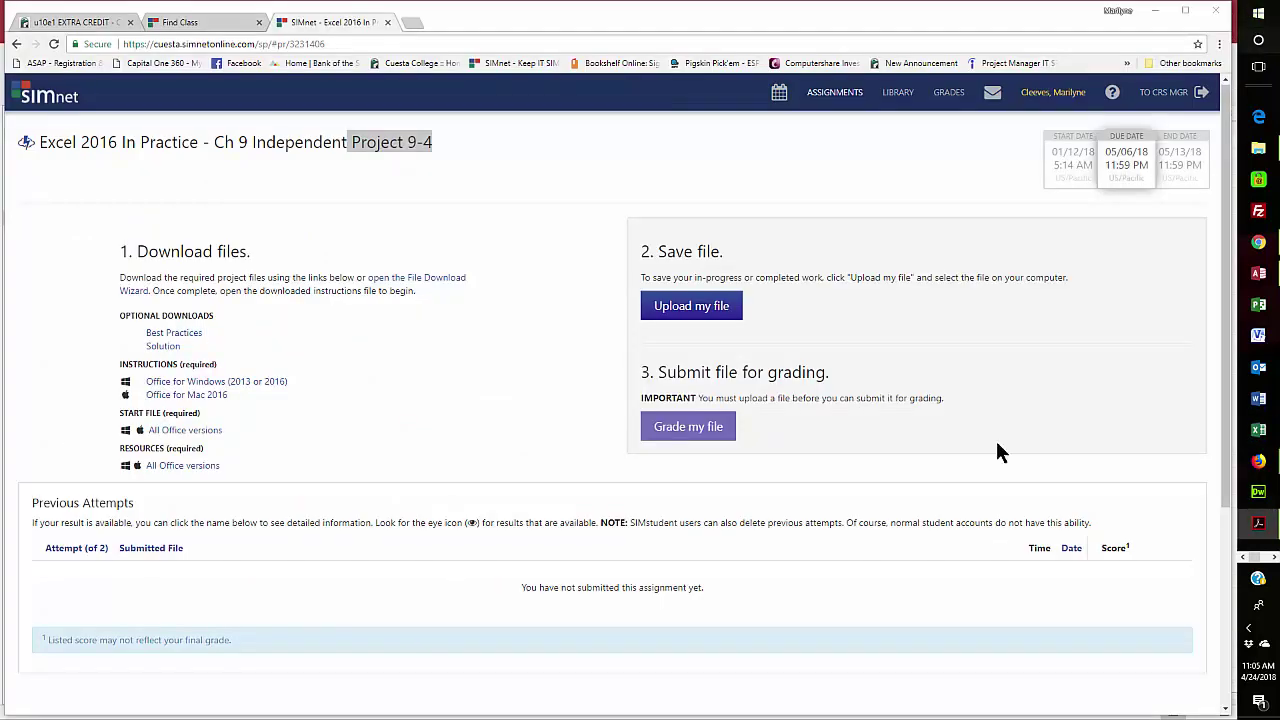
- In SIMnet, try to upload the WearEverMacros-09.xlsm file from the u10a1 student files folder to Project 9-4
{"action": "left_click", "coordinate": [680, 314]}
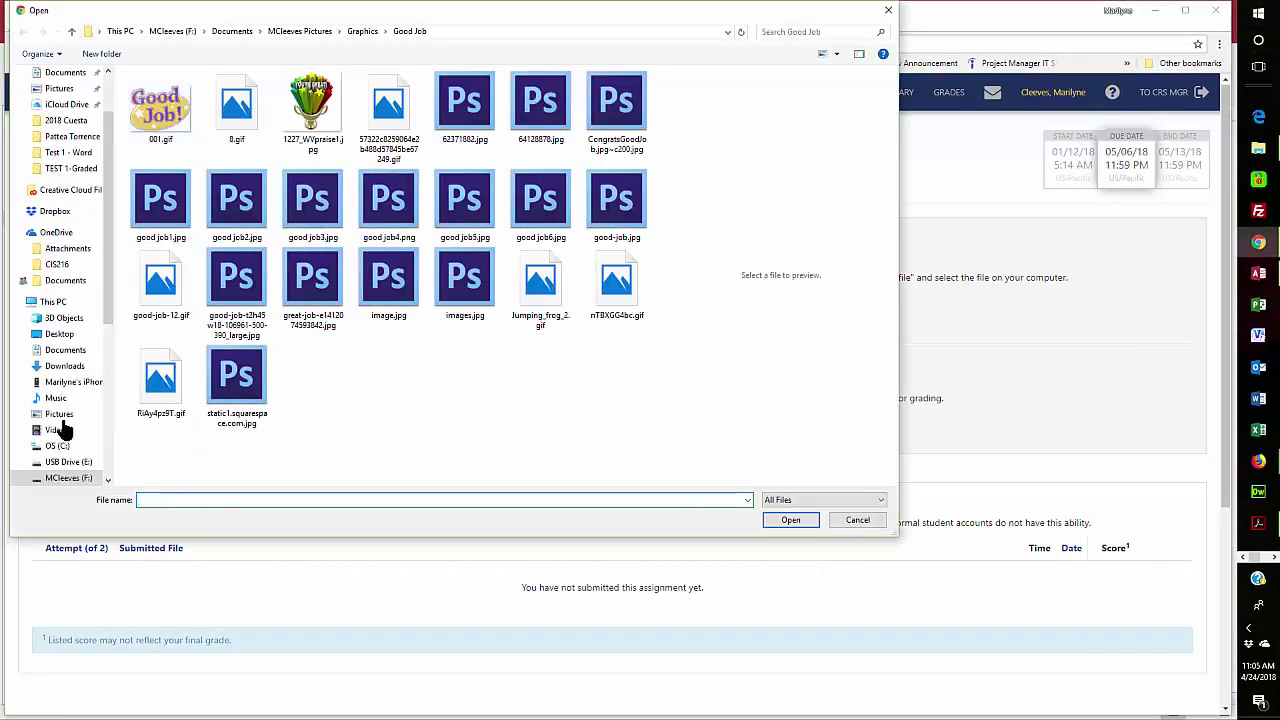
{"action": "left_click", "coordinate": [232, 33]}
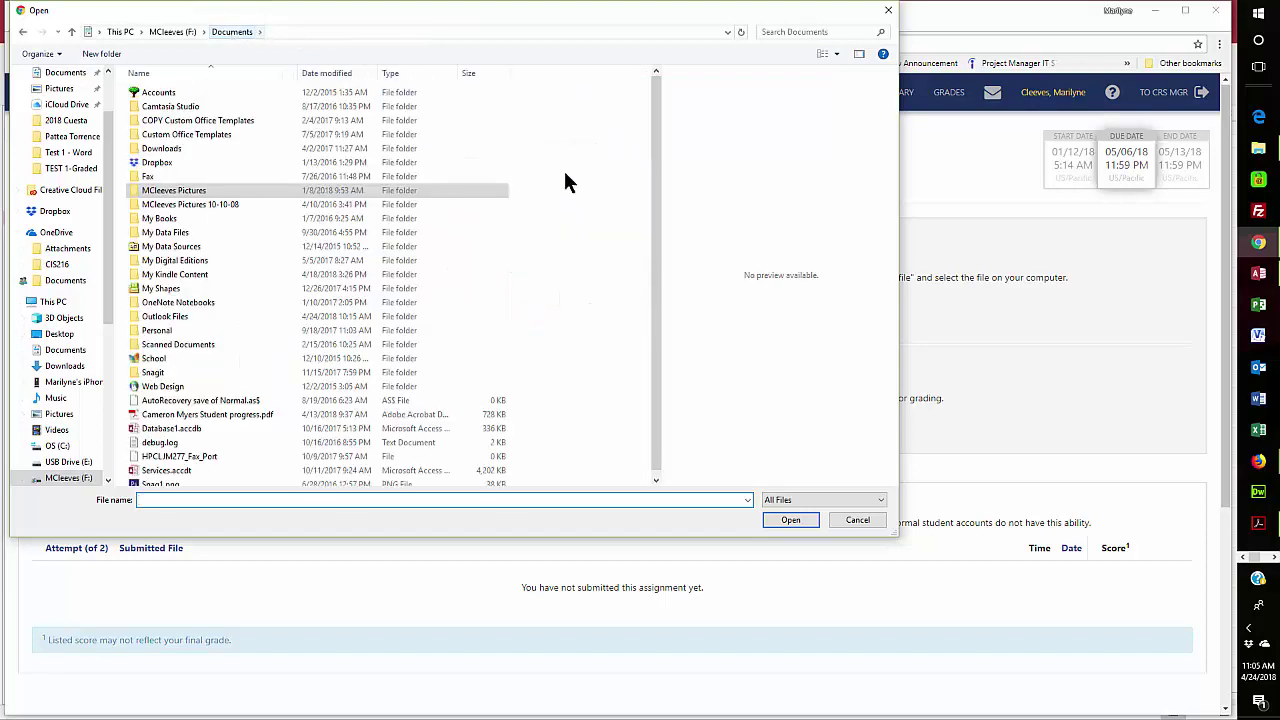
{"action": "double_click", "coordinate": [155, 361]}
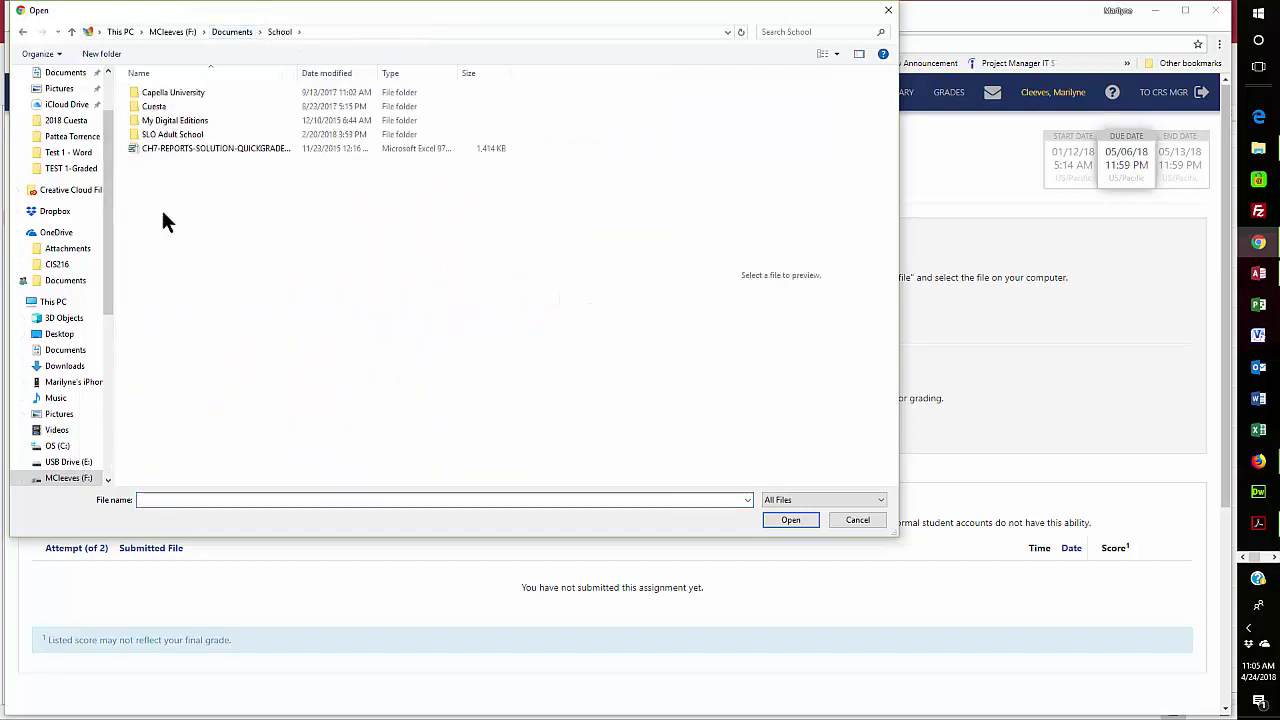
{"action": "double_click", "coordinate": [167, 107]}
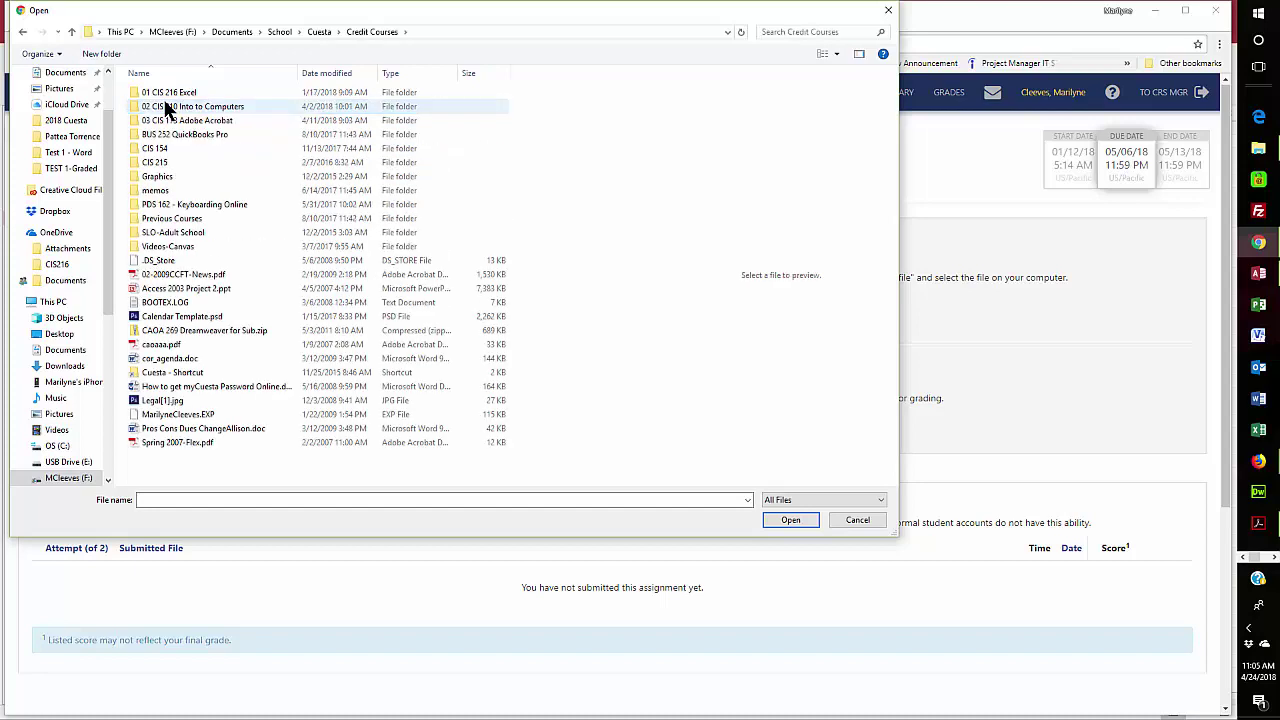
{"action": "double_click", "coordinate": [170, 92]}
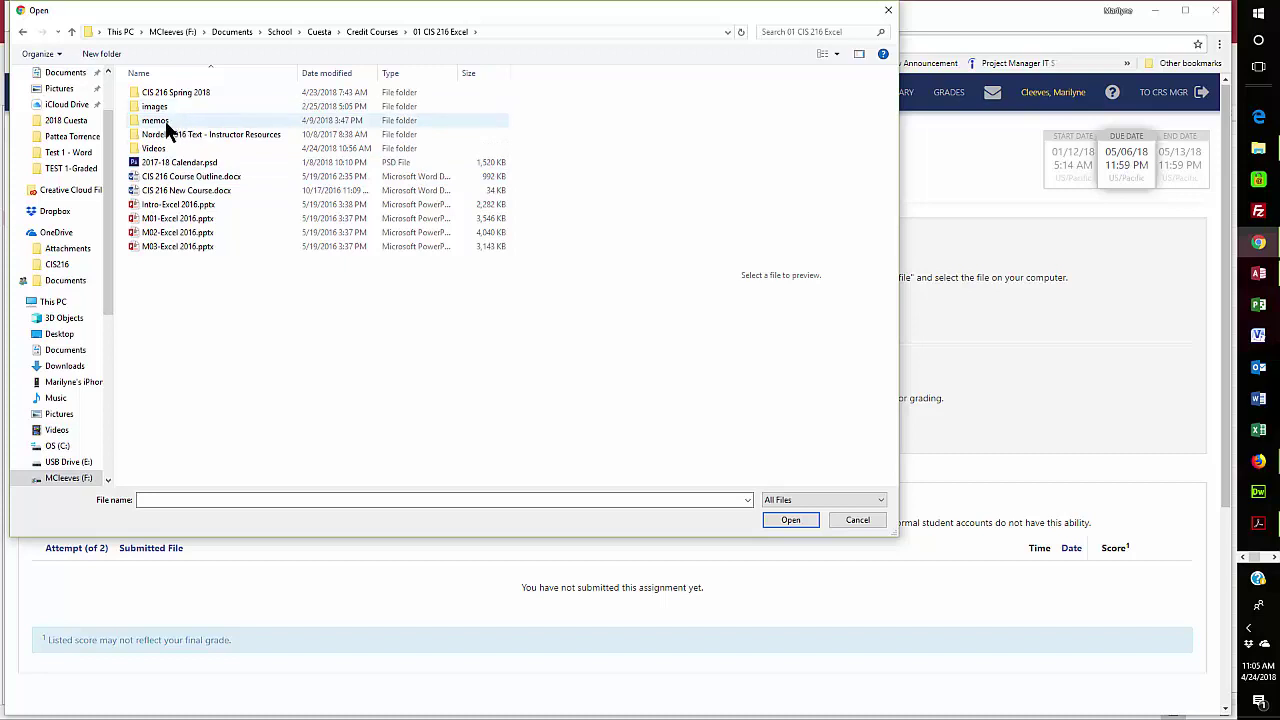
{"action": "double_click", "coordinate": [182, 92]}
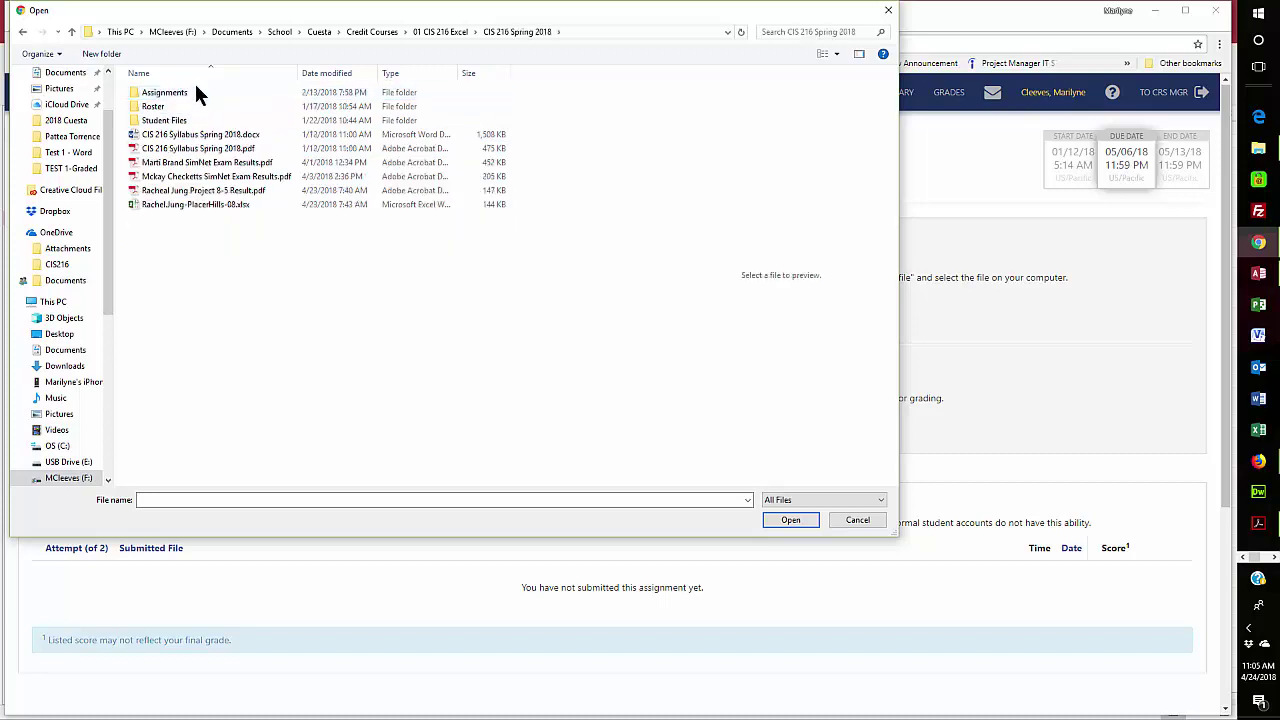
{"action": "double_click", "coordinate": [164, 121]}
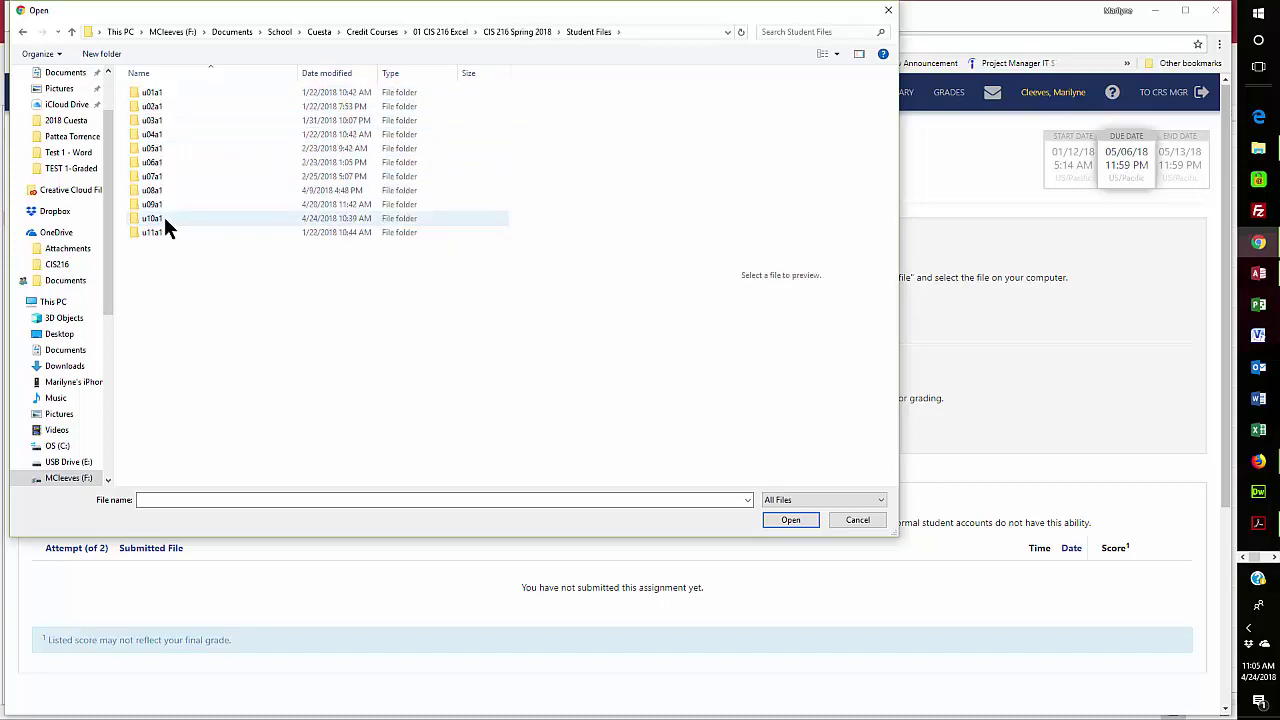
{"action": "left_click", "coordinate": [184, 106]}
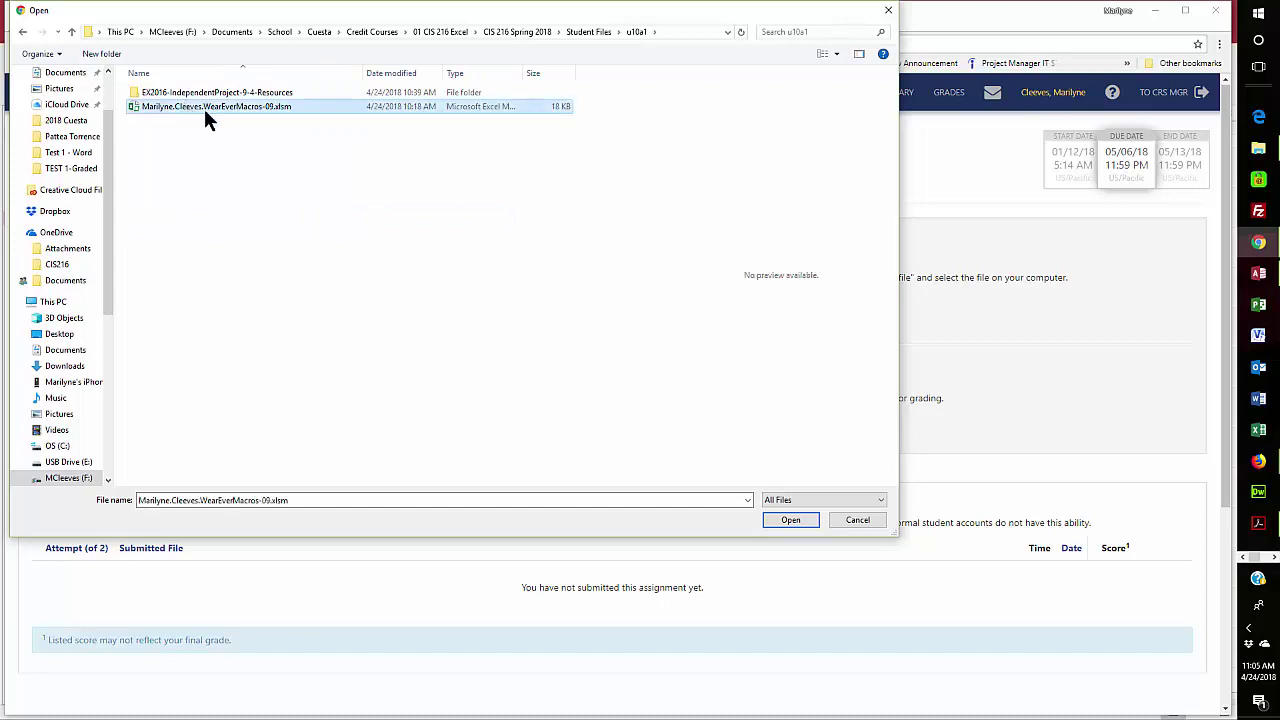
{"action": "left_click", "coordinate": [776, 521]}
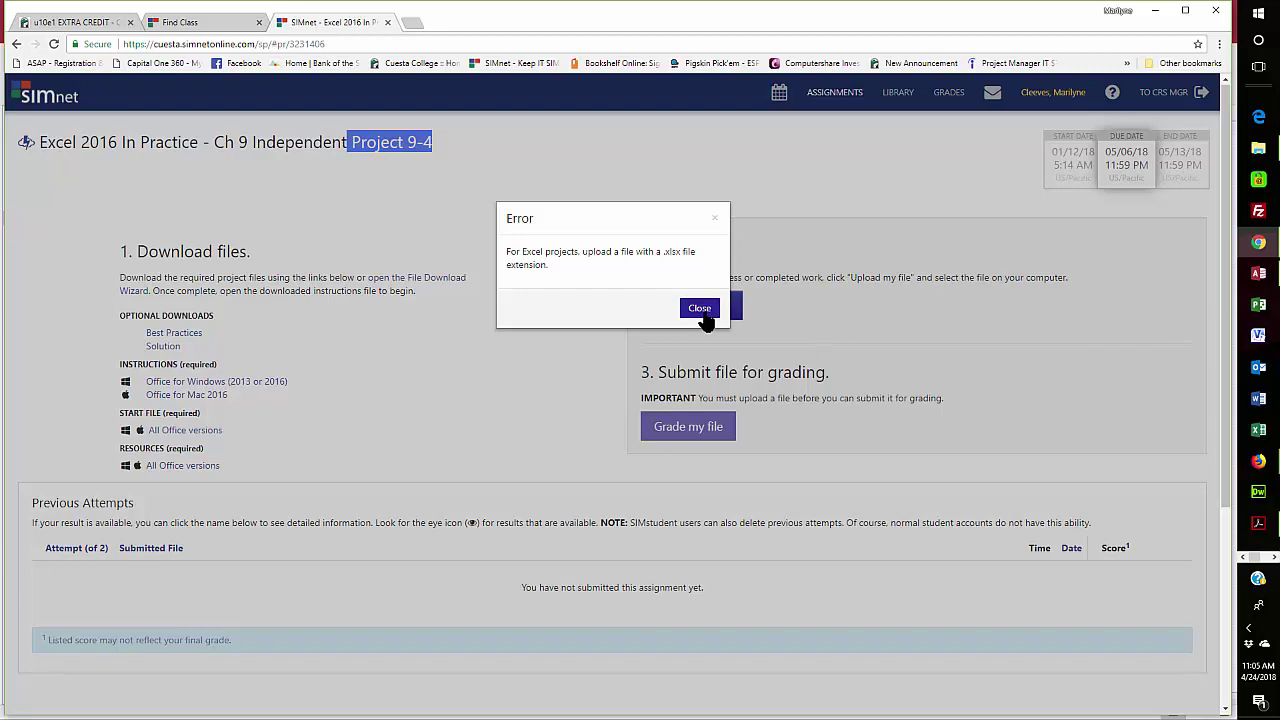
{"action": "left_click", "coordinate": [699, 309]}
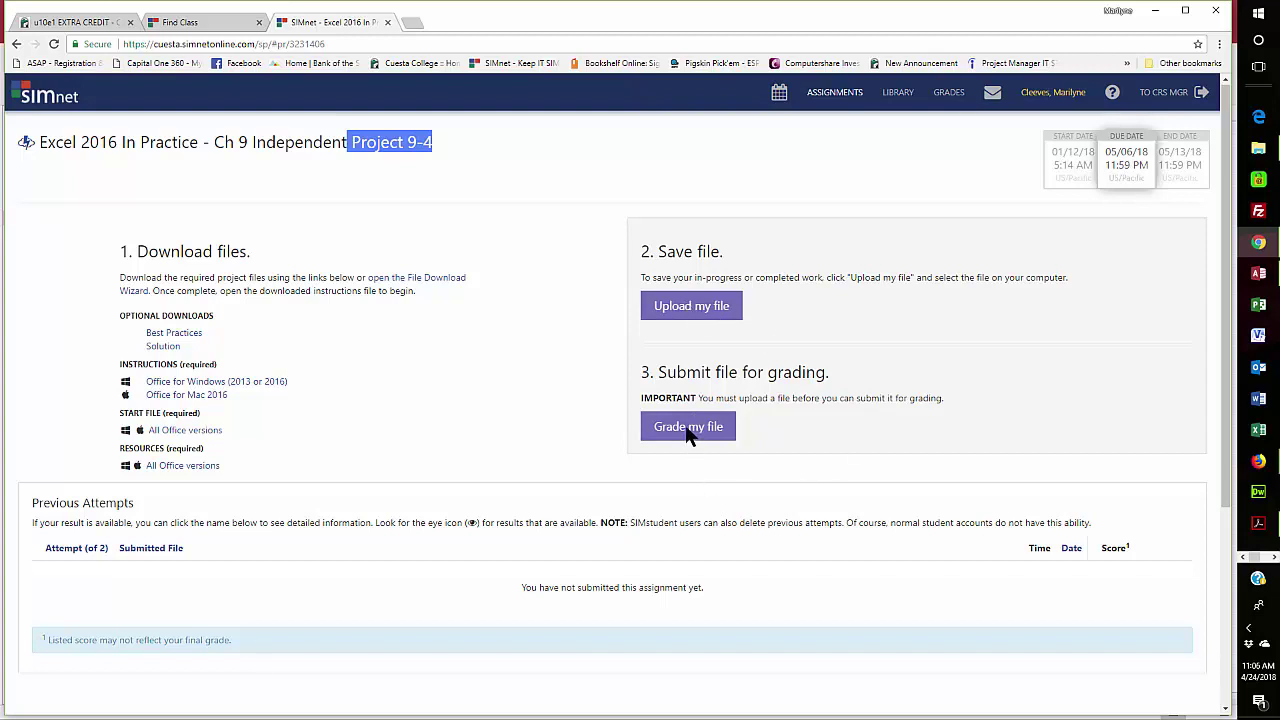
{"action": "left_click", "coordinate": [880, 417]}
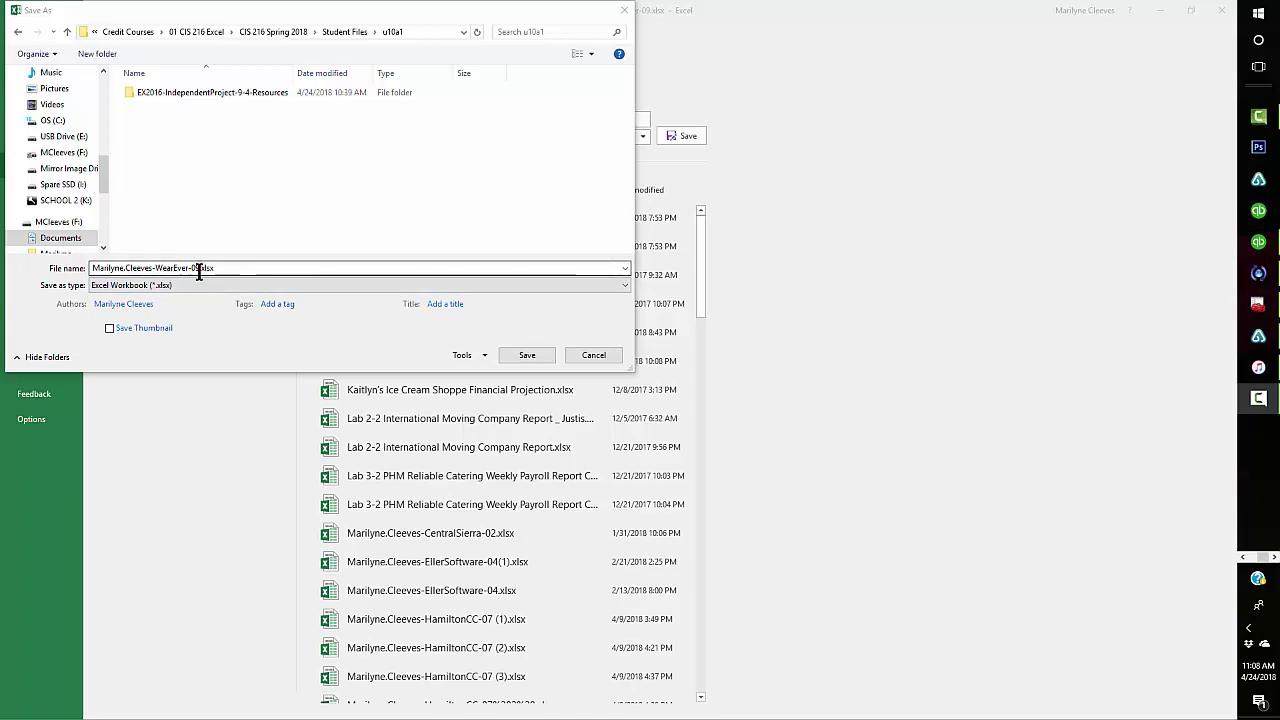
- Save the WearEver-09 workbook as an Excel Workbook (.xlsx) in the u10a1 folder and close it
{"action": "left_click", "coordinate": [521, 354]}
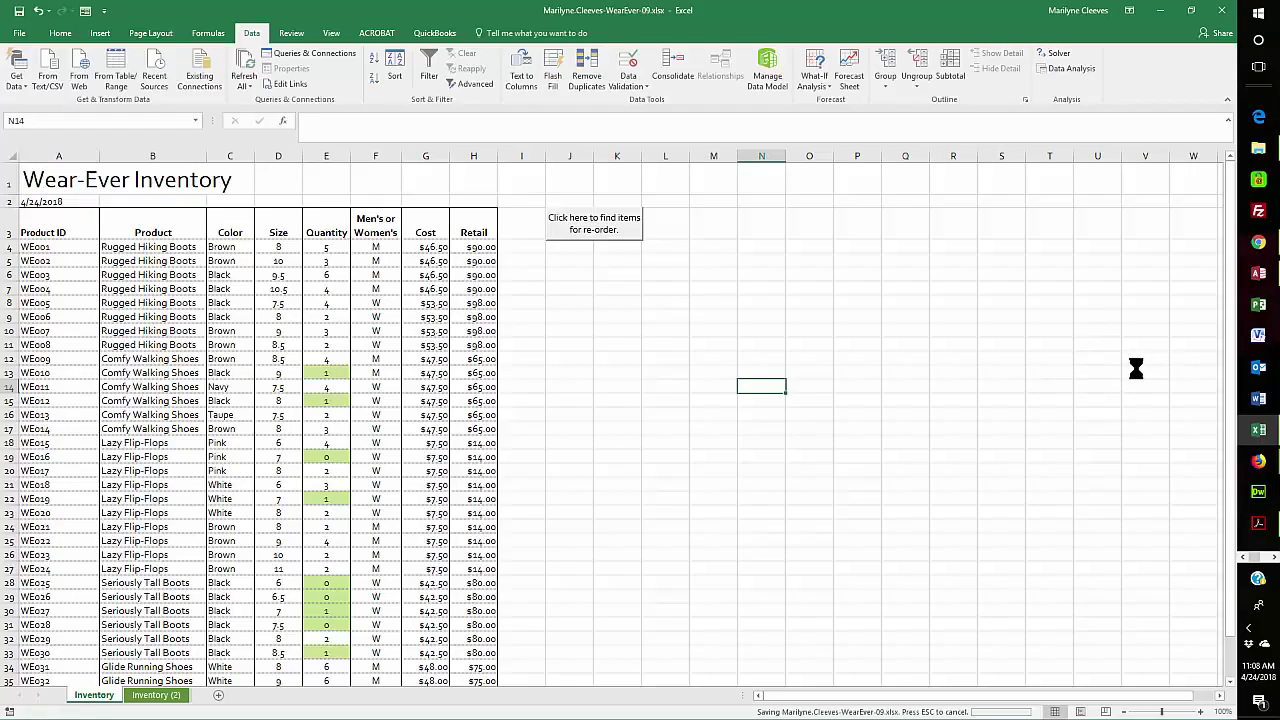
{"action": "left_click", "coordinate": [1225, 12]}
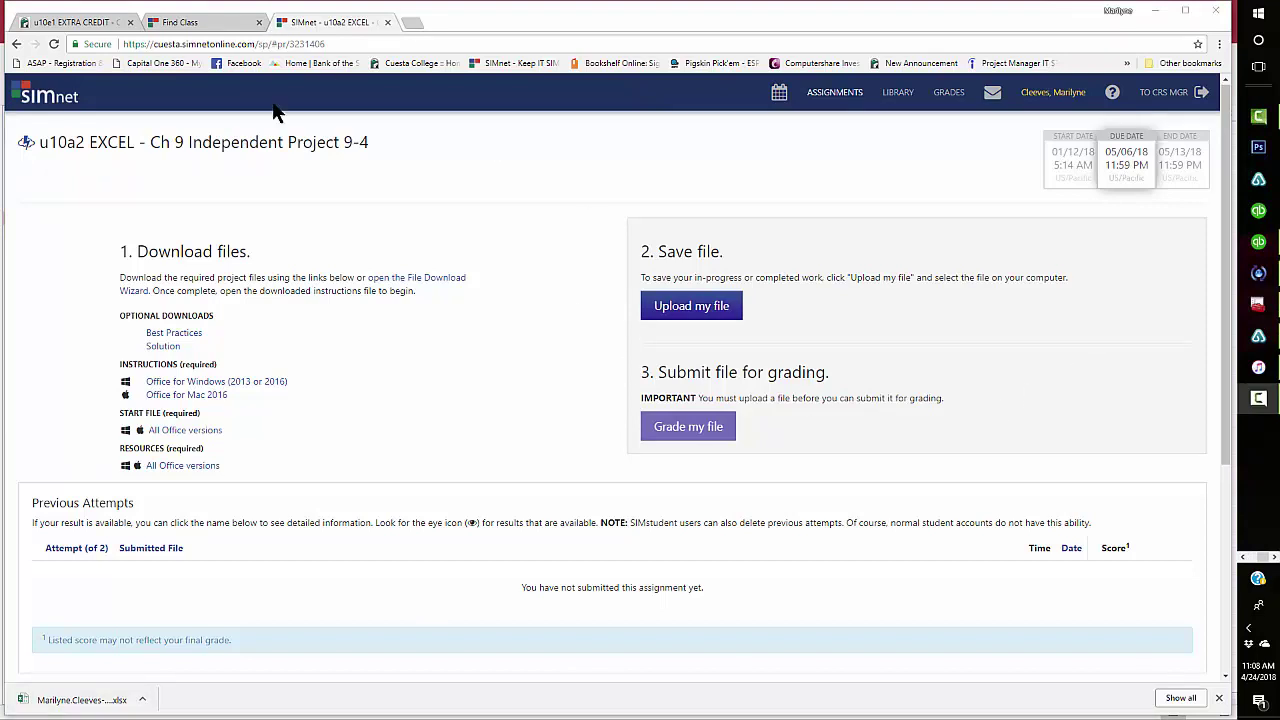
- Upload the WearEver-09.xlsx workbook from the u10a1 folder to the SIMnet Project 9-4 page and submit it for grading
{"action": "left_click", "coordinate": [716, 316]}
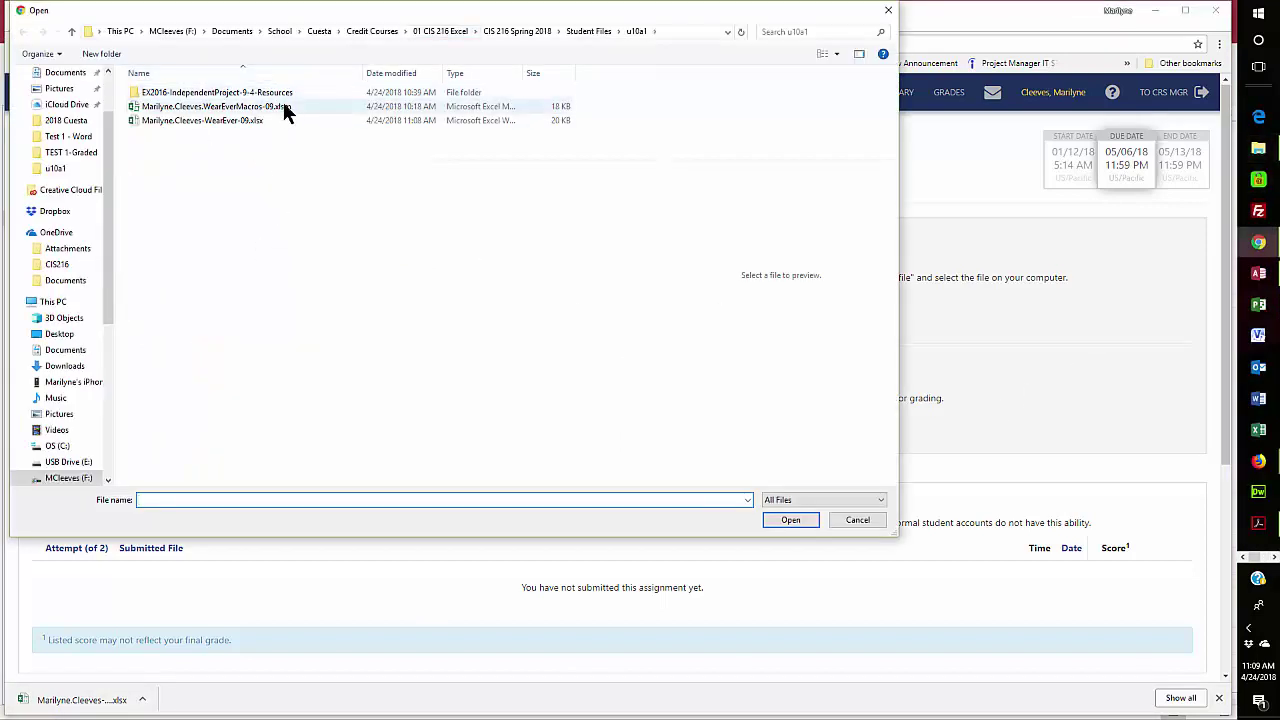
{"action": "left_click", "coordinate": [231, 121]}
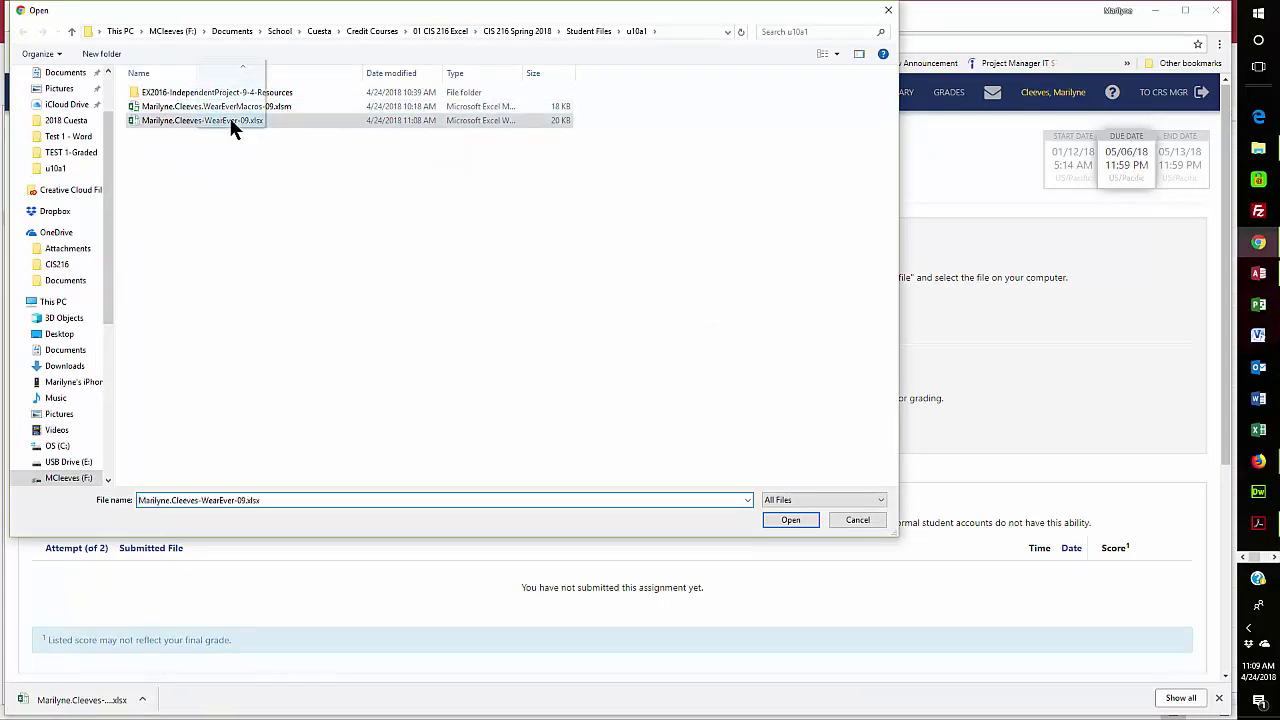
{"action": "left_click", "coordinate": [789, 521]}
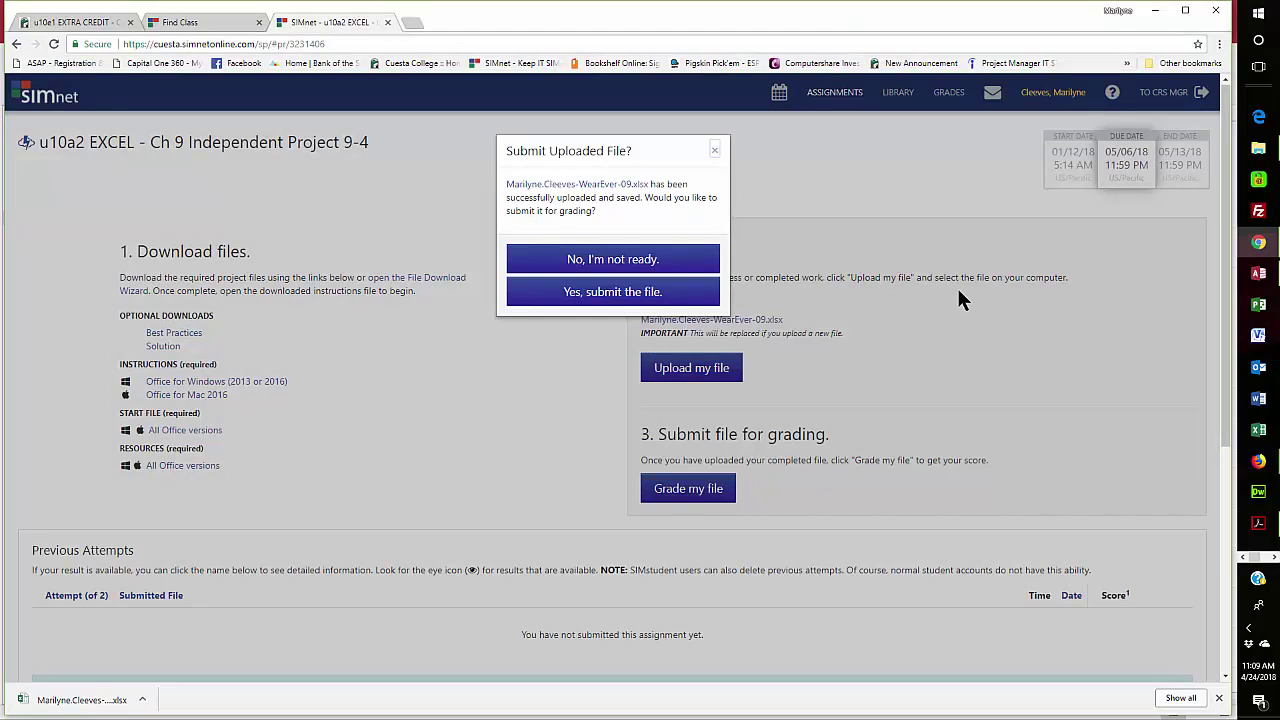
{"action": "left_click", "coordinate": [648, 291]}
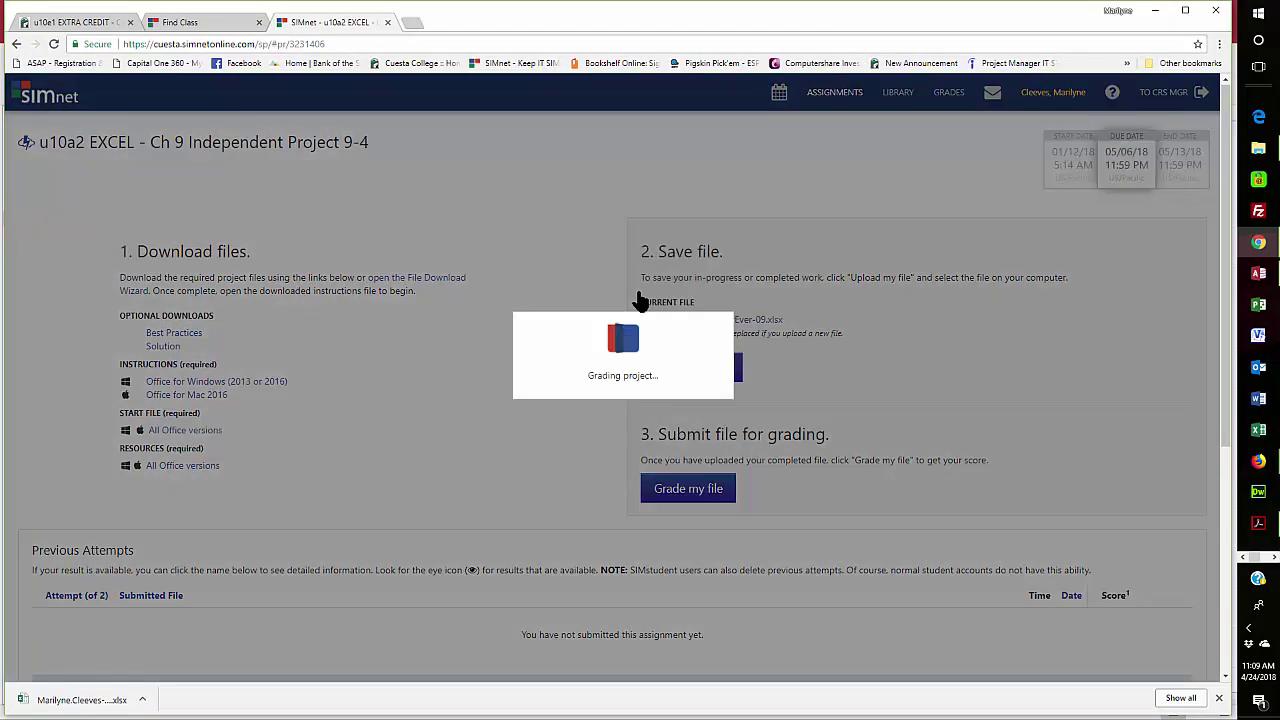